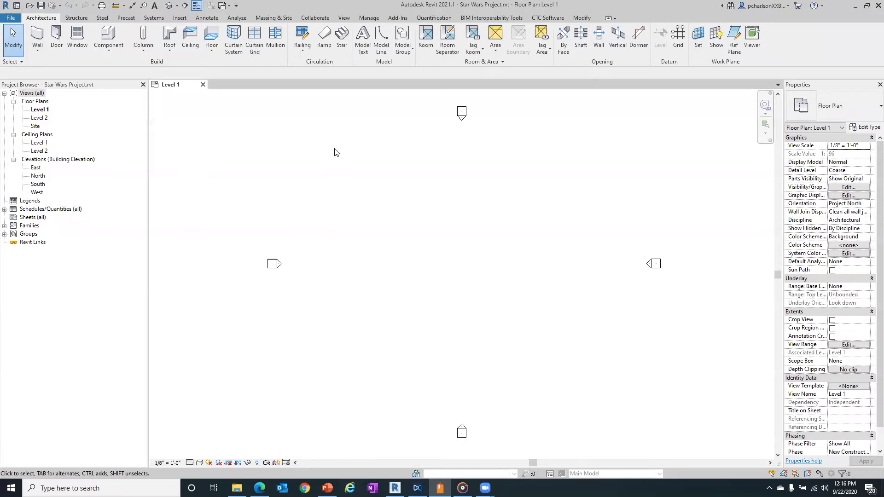
- Open the shared parameters editor and check the parameter groups in the current shared parameter file
click(375, 18)
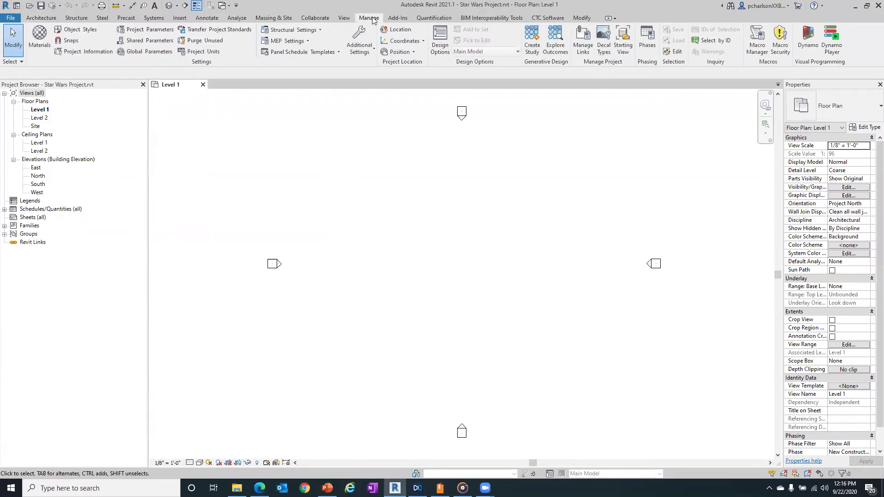
click(152, 41)
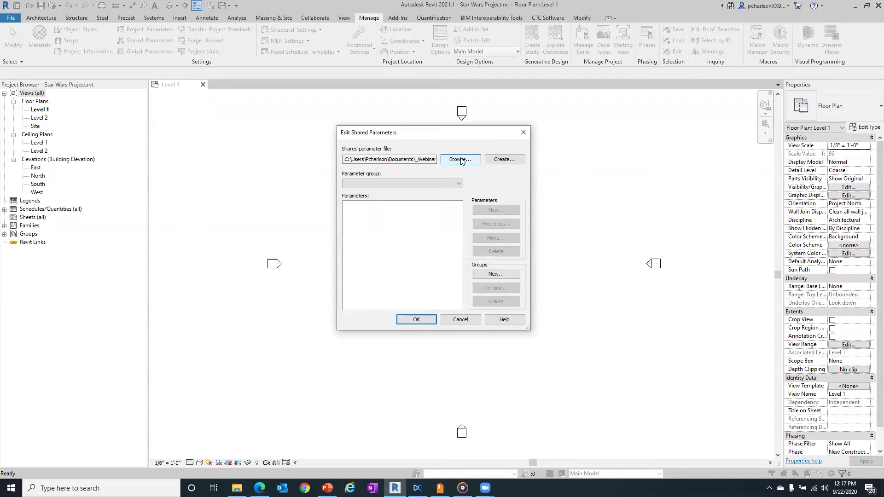
click(436, 183)
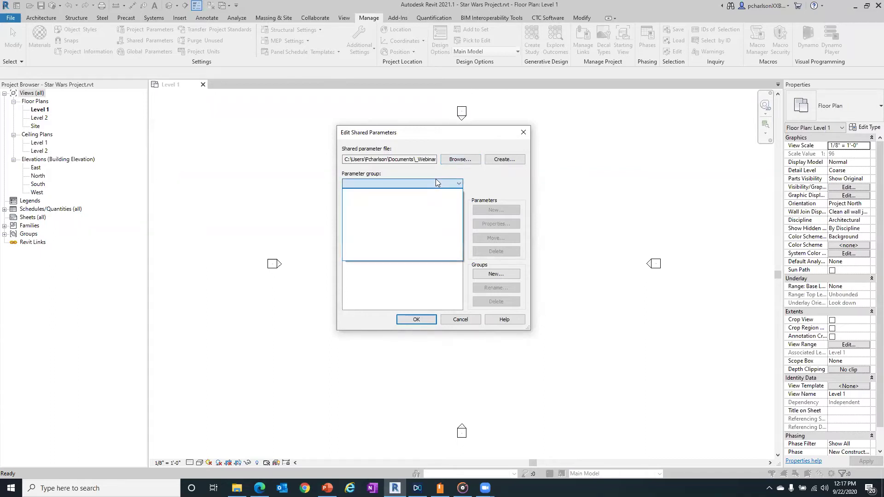
click(429, 184)
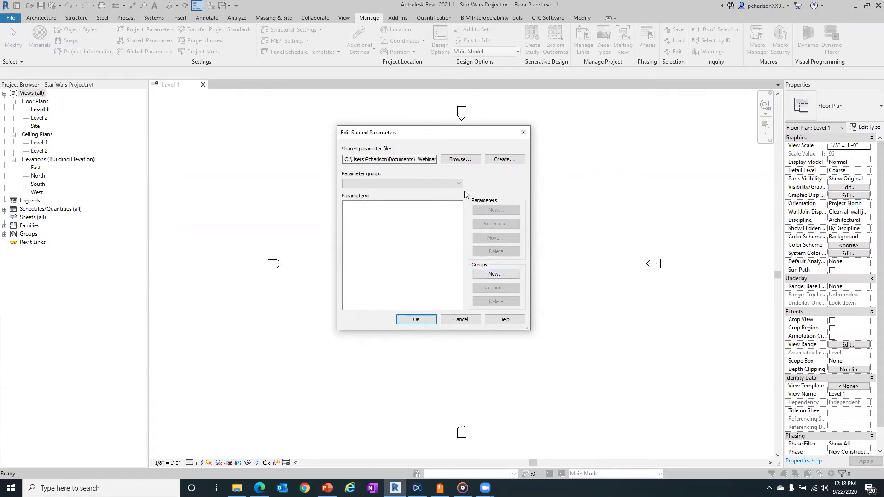
click(499, 160)
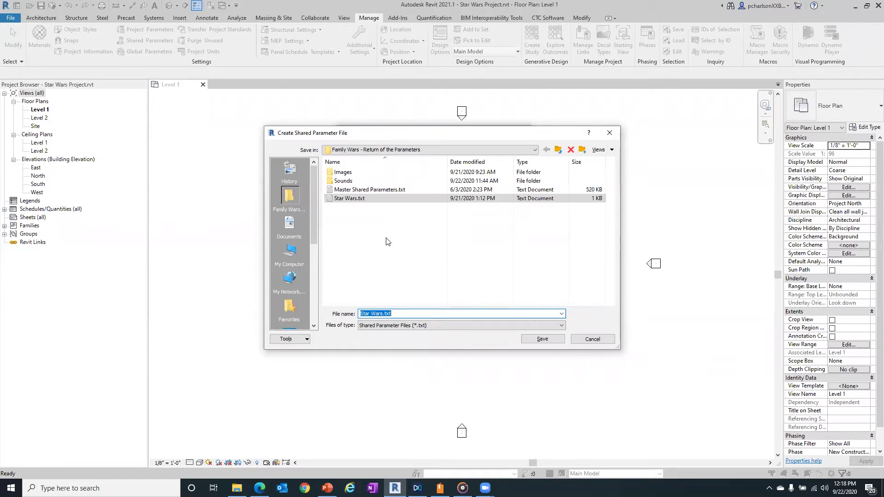
click(600, 343)
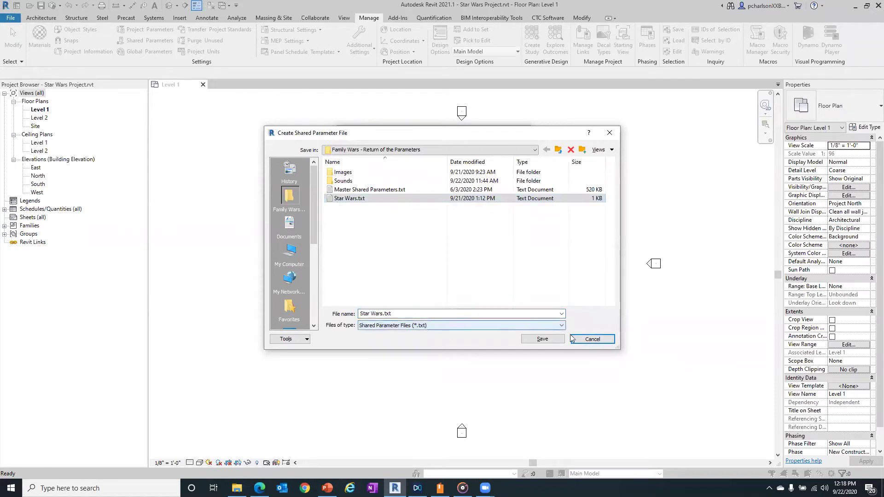
click(589, 339)
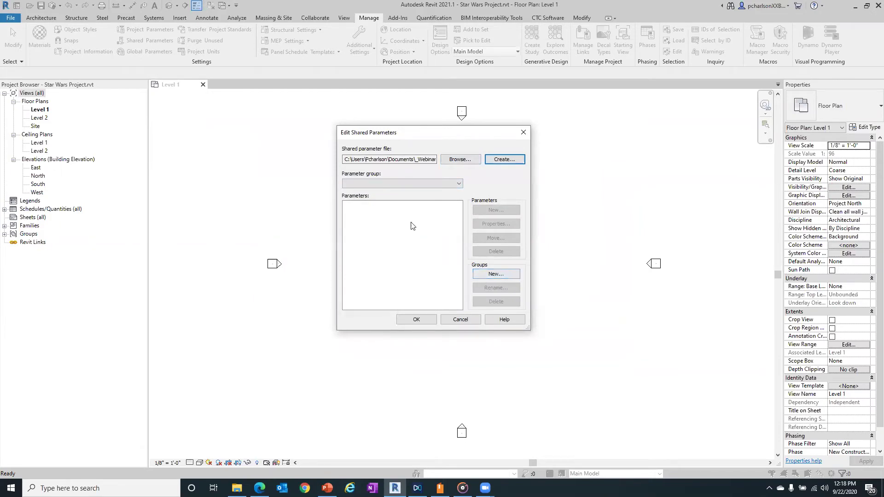
- Create a new parameter group named Materials in the shared parameter file
click(494, 271)
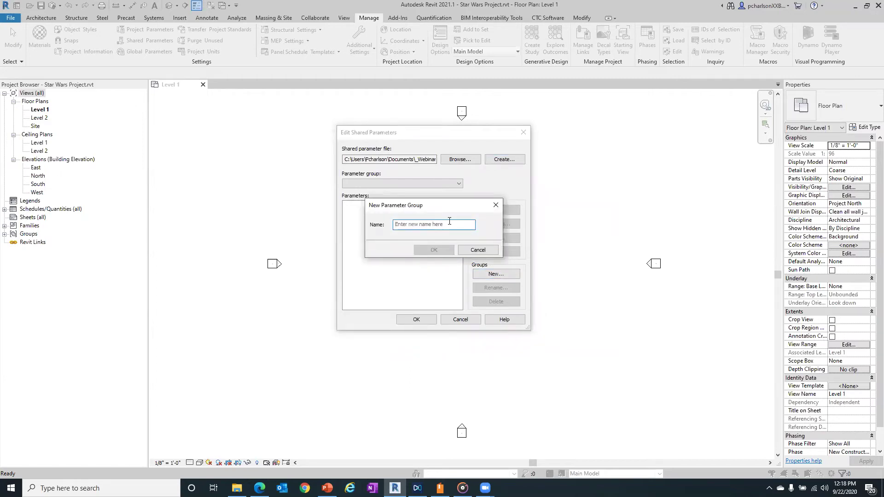
text(Materials)
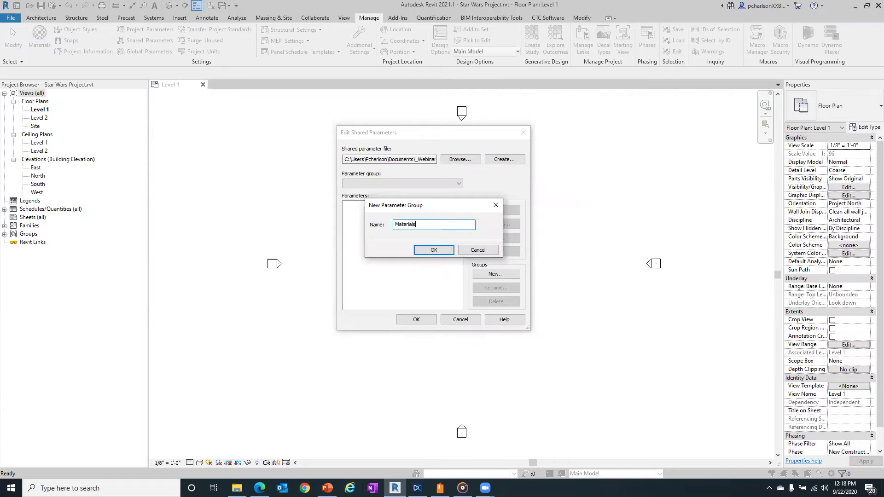
click(430, 250)
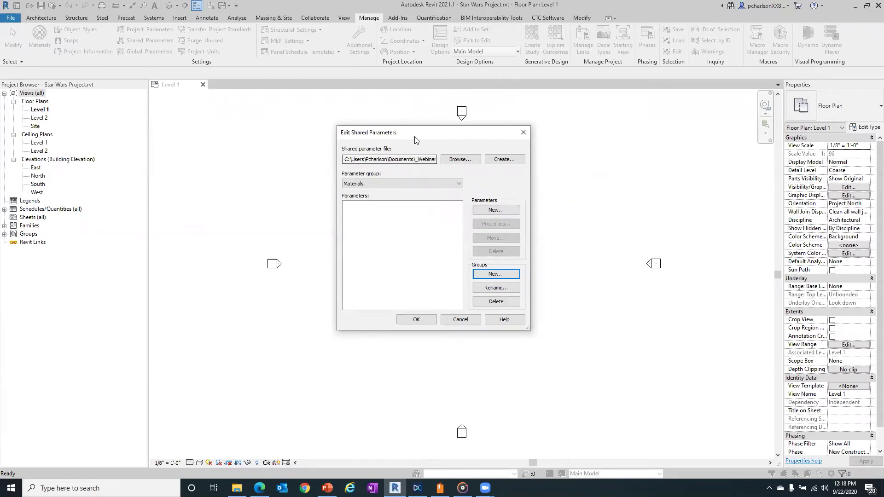
- Start a new shared parameter in the Materials group and name it Material-Empire
drag(415, 138, 407, 127)
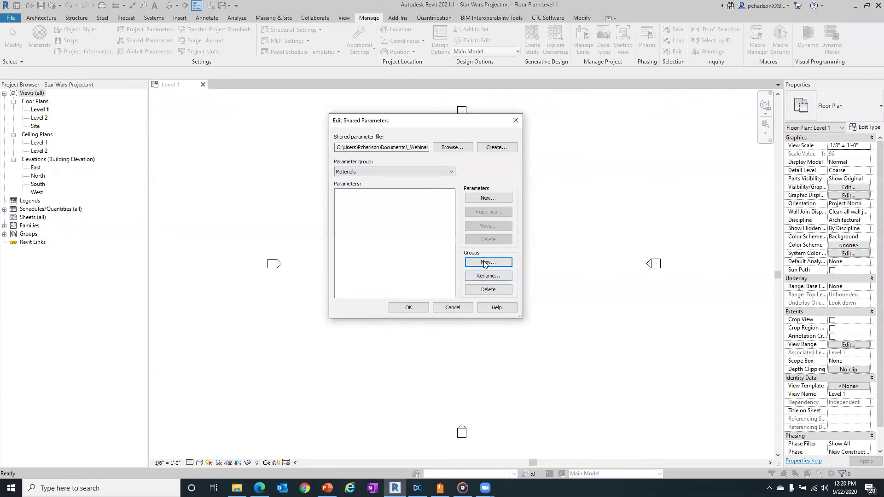
click(483, 198)
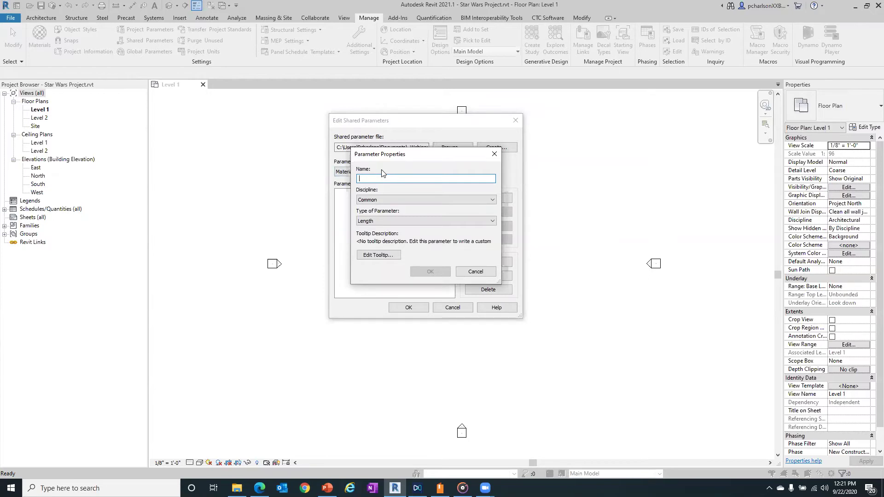
text(Materia)
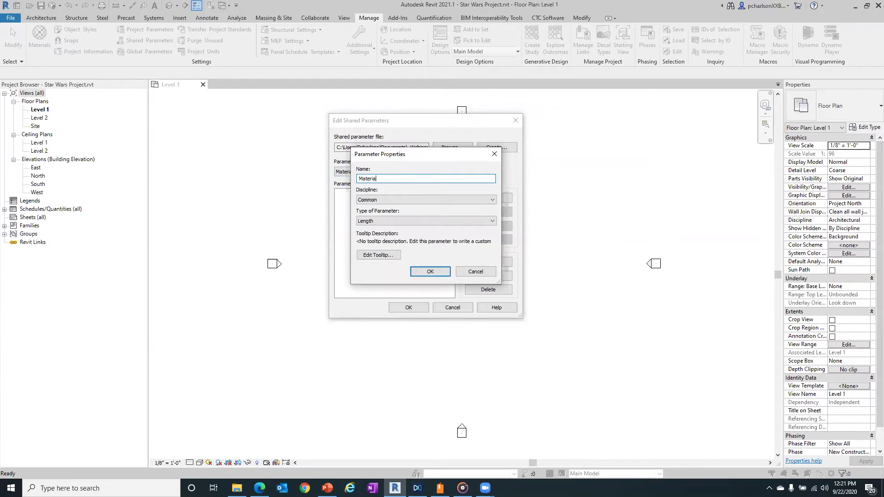
text(l-Empire)
- Switch the parameter's discipline to HVAC and to Electrical to review the parameter types each one offers
click(383, 200)
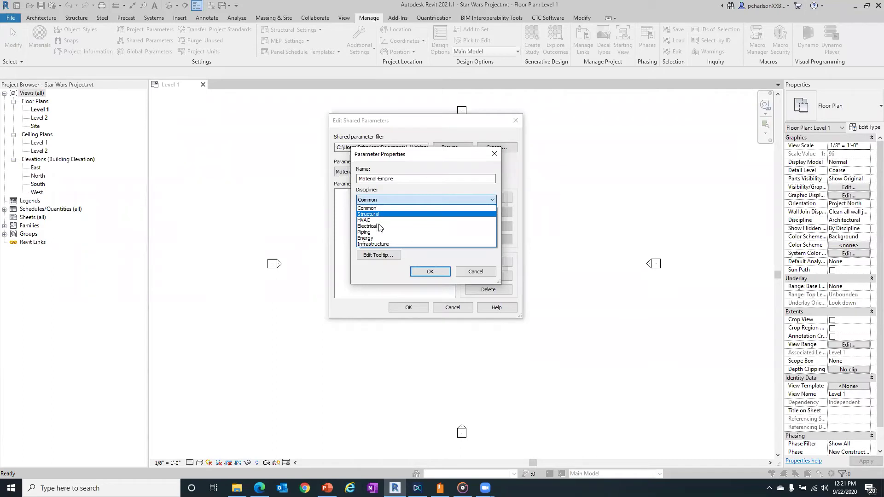
click(377, 221)
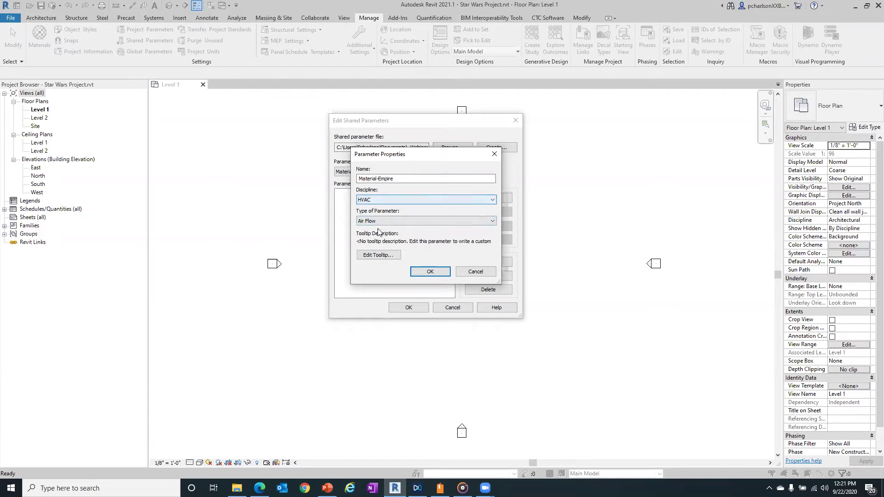
click(382, 223)
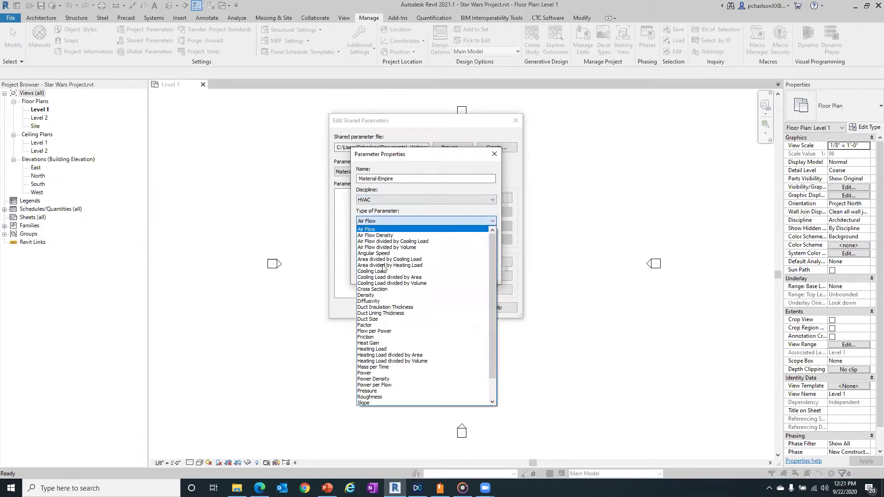
scroll(388, 272, down, 1)
scroll(388, 272, up, 1)
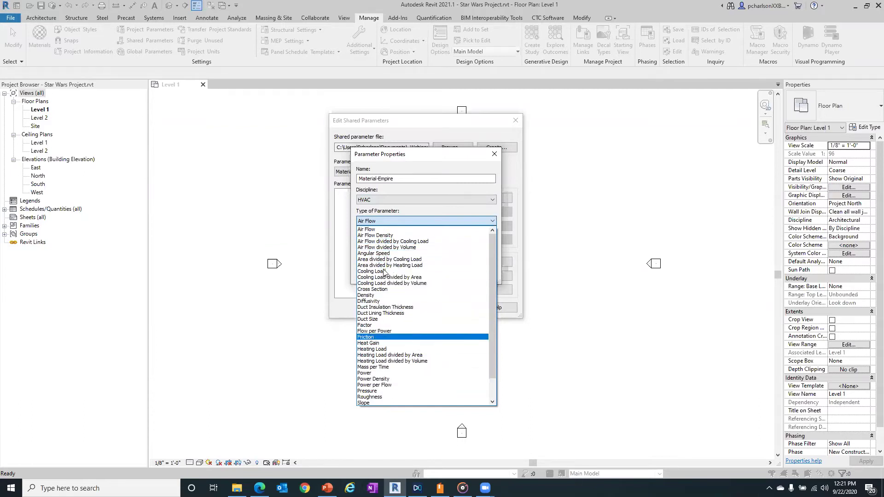
click(395, 194)
click(392, 198)
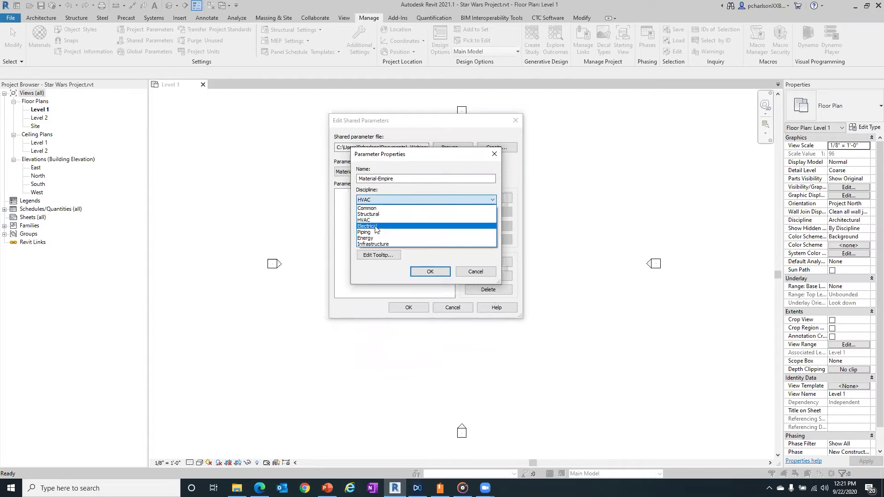
click(391, 226)
click(394, 221)
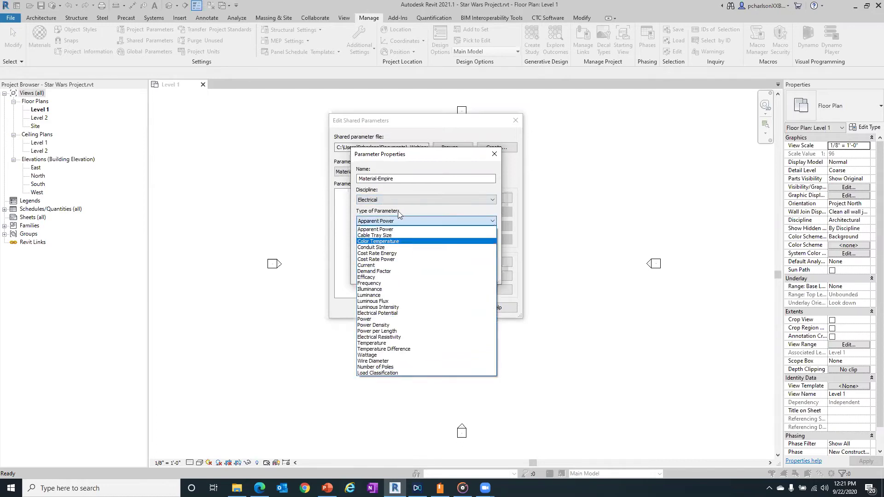
- Set the Material-Empire parameter's discipline to Common and its type to Material
click(385, 200)
click(385, 200)
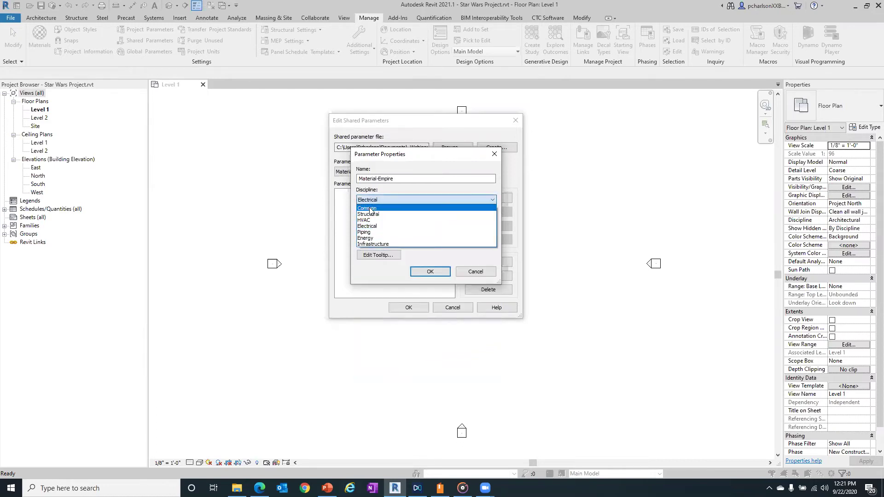
click(371, 209)
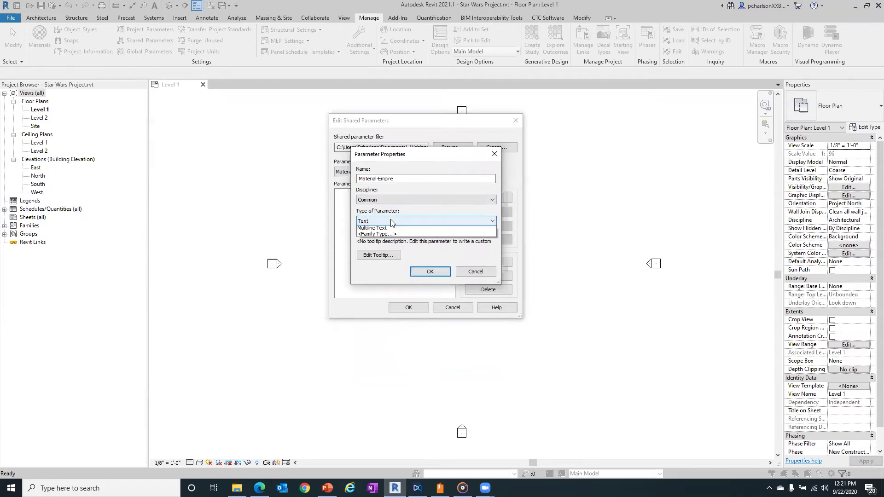
click(391, 221)
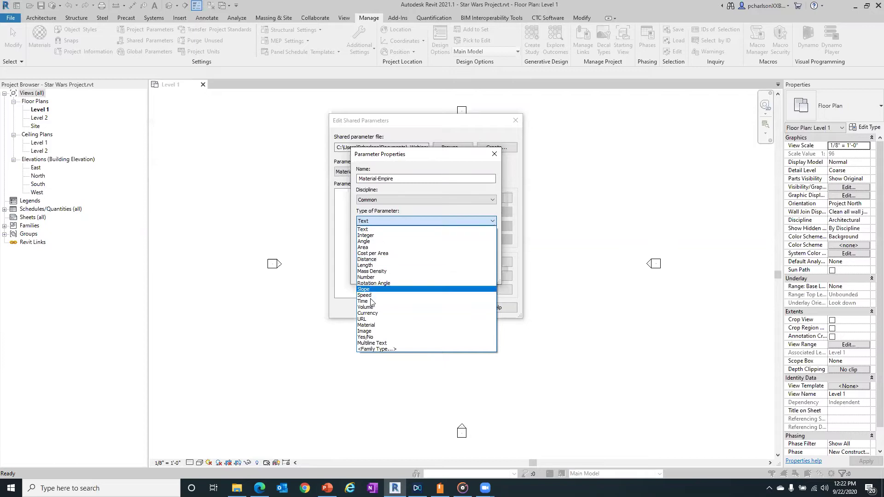
click(372, 325)
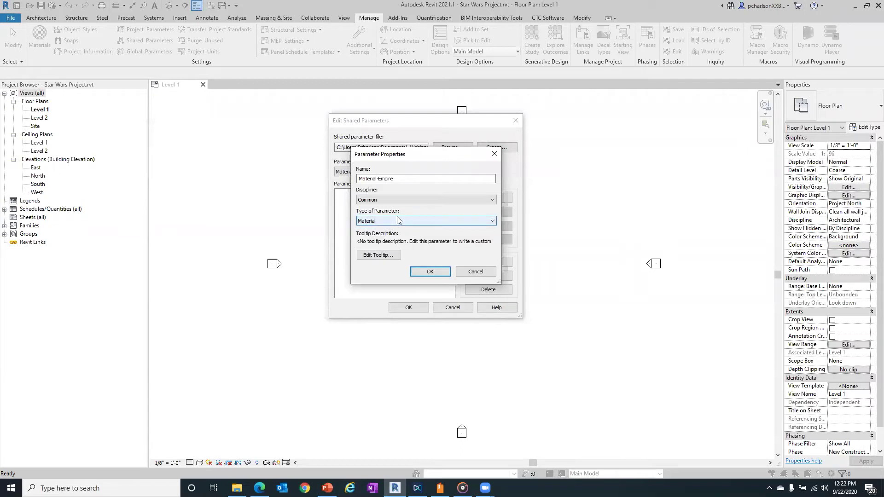
- Look at the tooltip description editor without changing the text, and add the Material-Empire parameter to the group
click(378, 256)
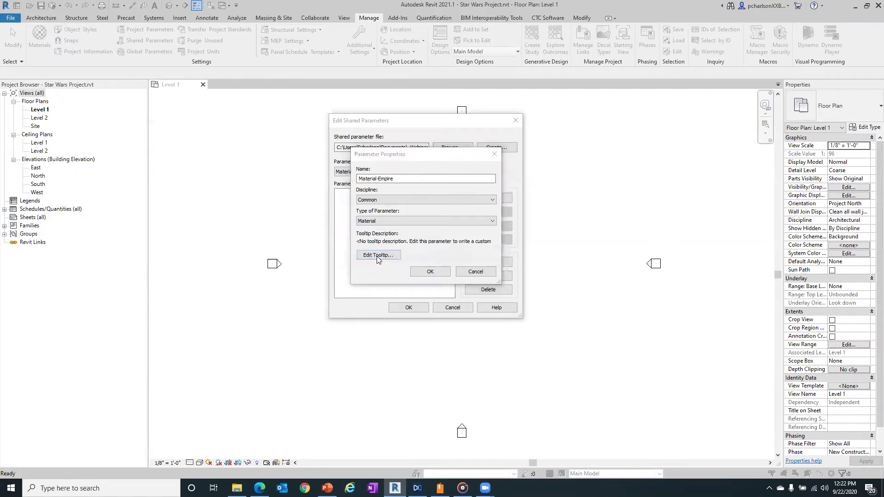
drag(413, 183, 621, 173)
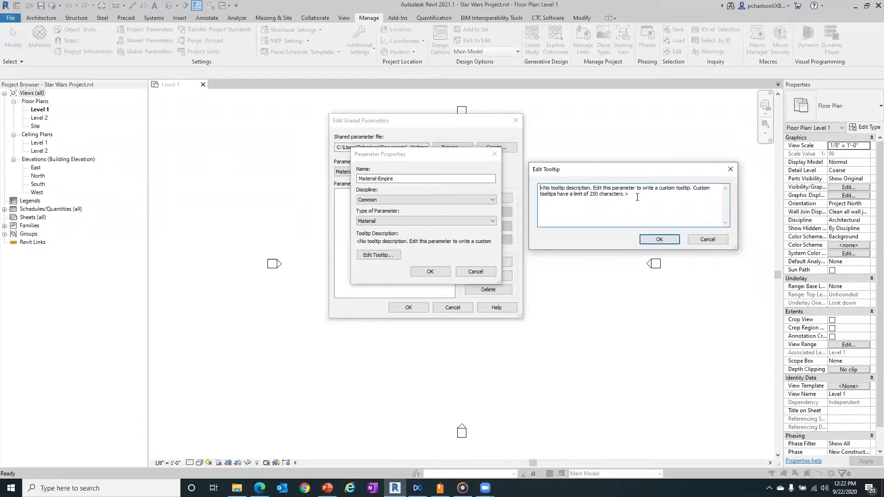
key(ctrl+a)
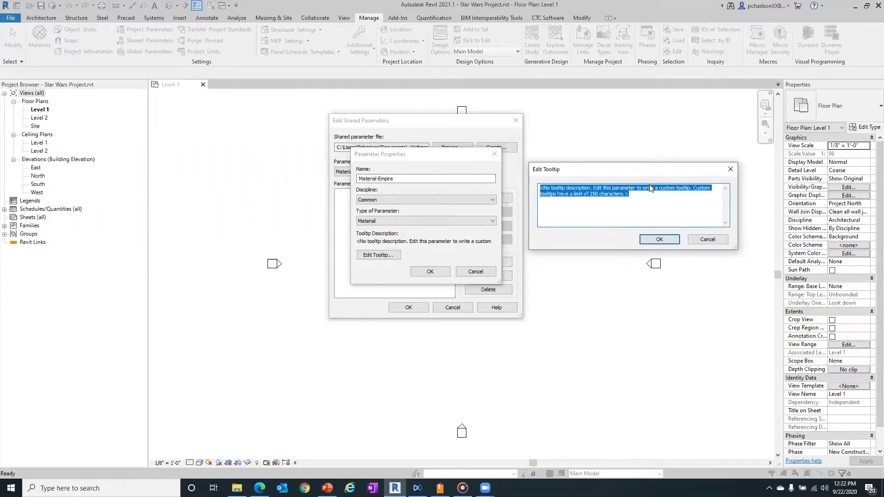
click(709, 243)
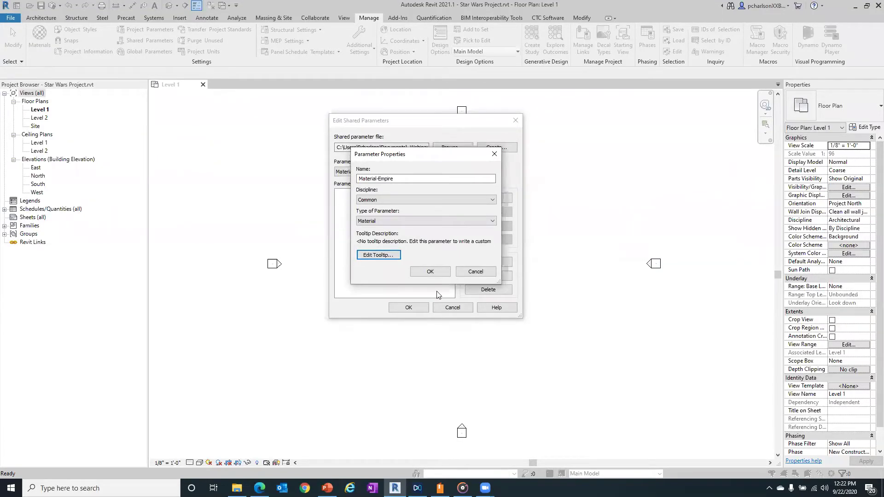
click(428, 271)
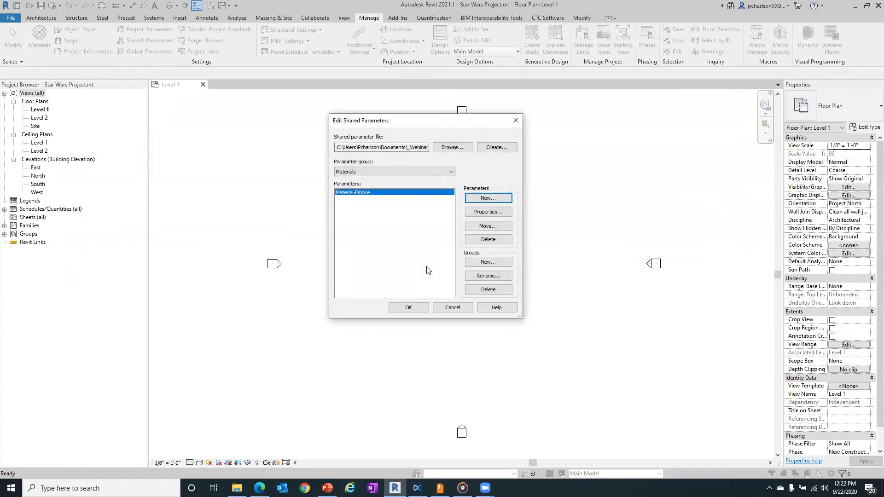
- Add a second shared parameter named Material-Rebellion to the Materials group, with Material as its type
click(479, 195)
text(M)
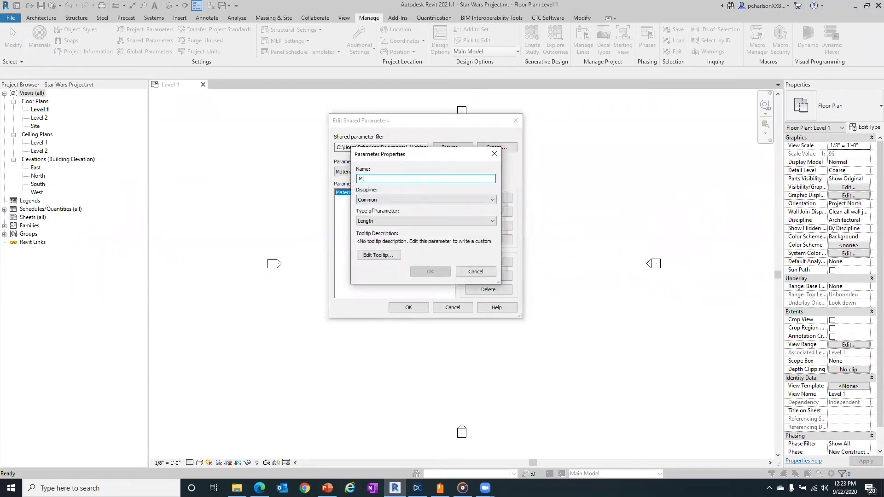
text(aterial)
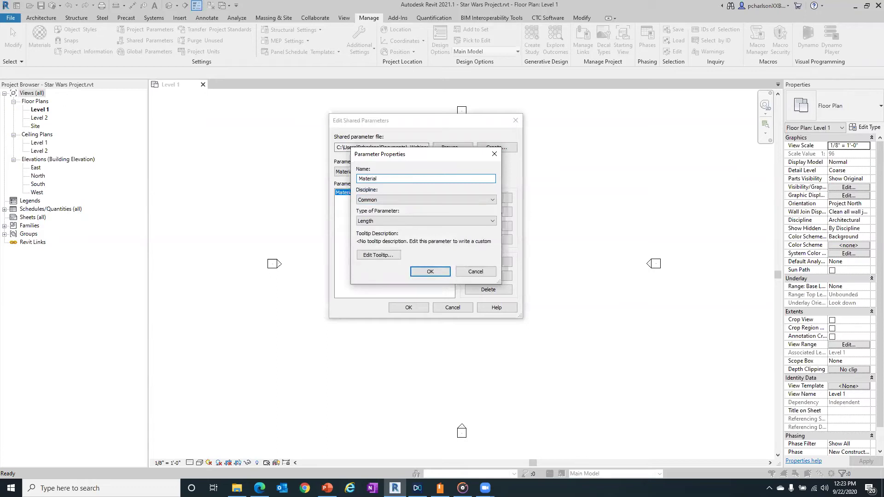
text(-Rebellion)
click(464, 221)
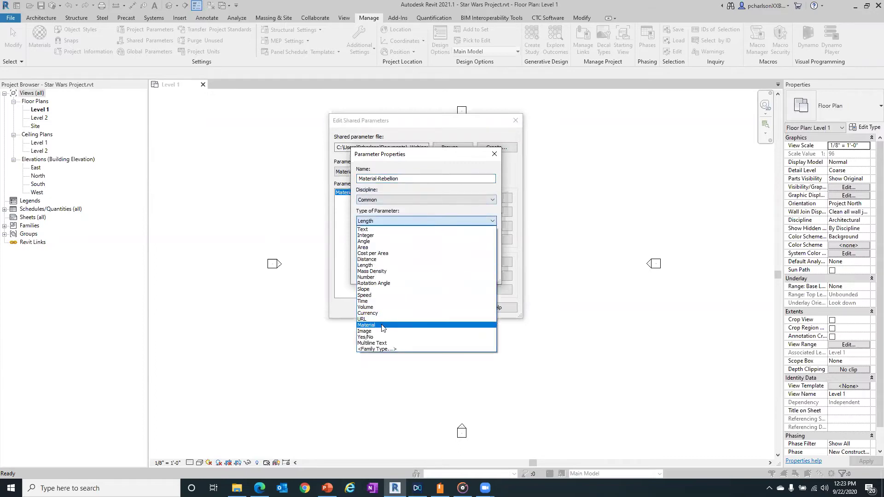
click(385, 325)
click(430, 271)
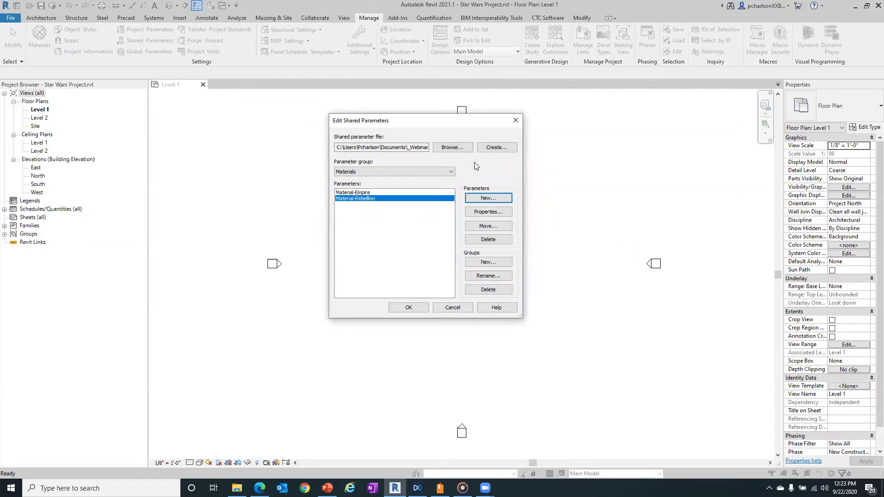
- Create another parameter group named Accessories in the shared parameter file
click(482, 262)
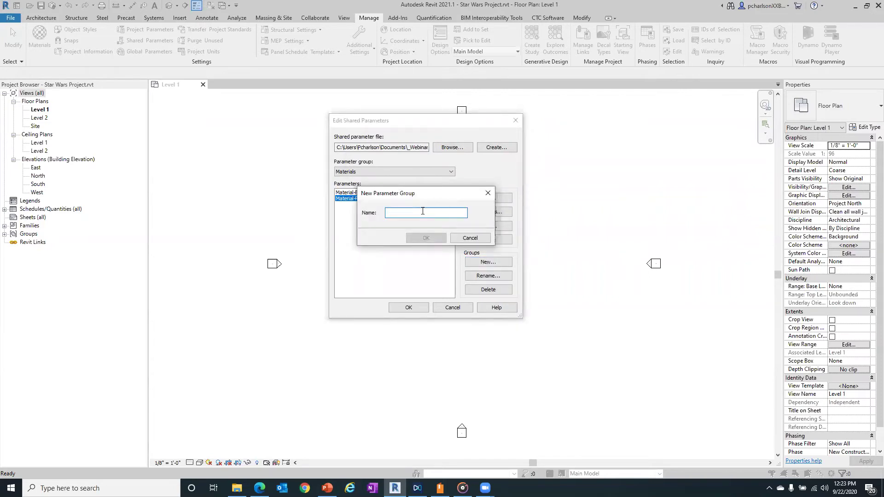
text(Accessories)
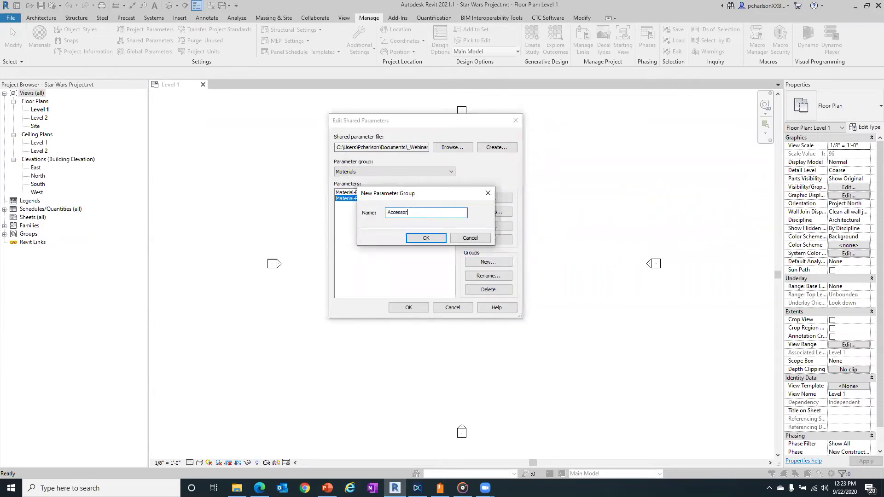
click(418, 238)
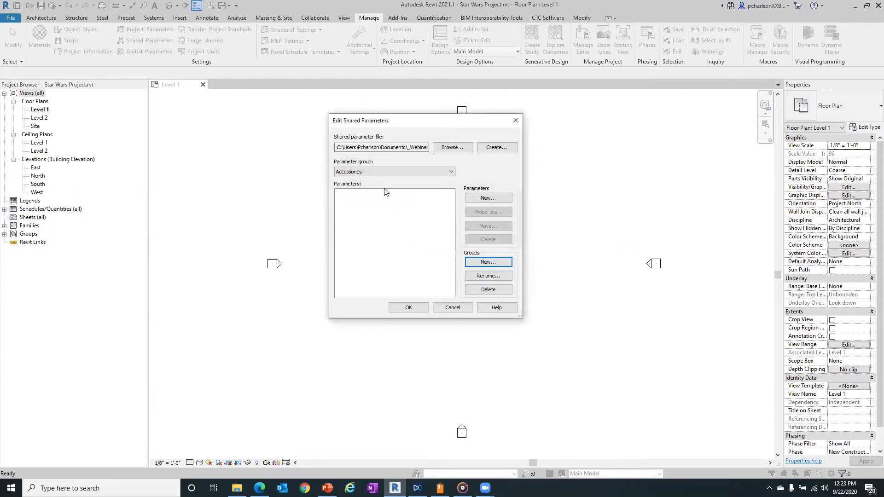
- Add a shared parameter named Buzzsaw to the Accessories group, with discipline Common and type Yes/No
click(484, 198)
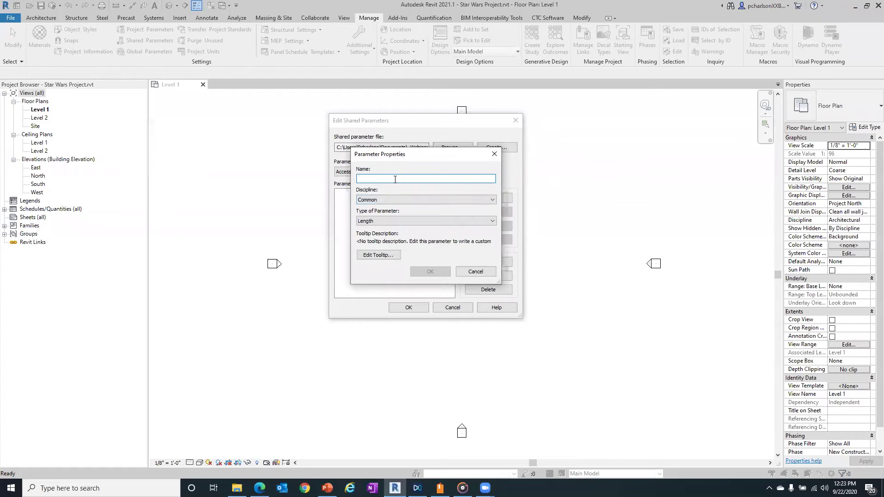
text(Buz)
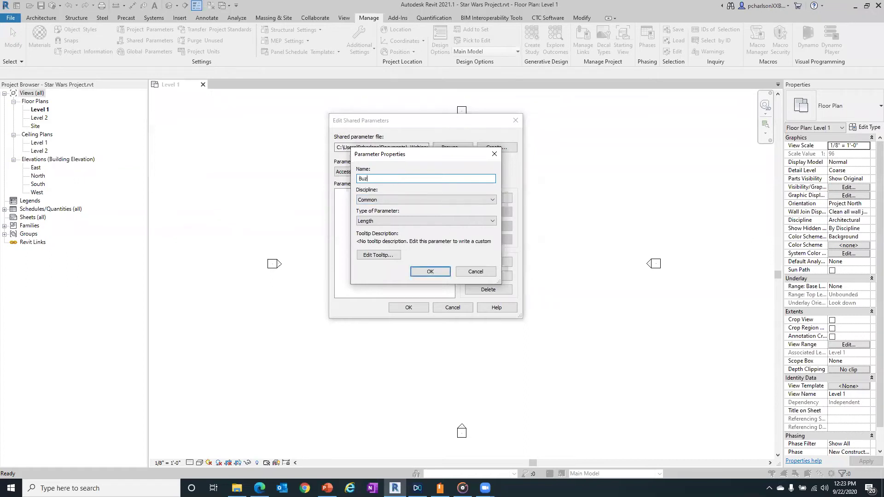
text(zsaw)
click(422, 198)
click(423, 198)
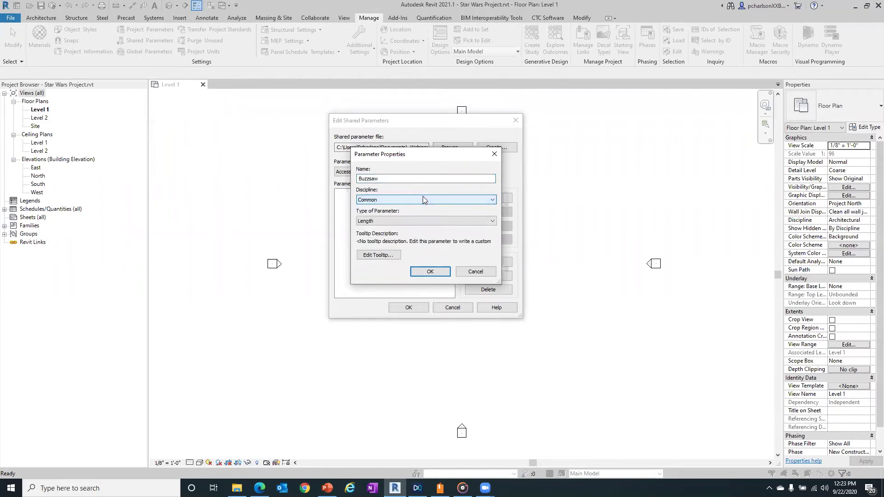
drag(415, 152, 590, 161)
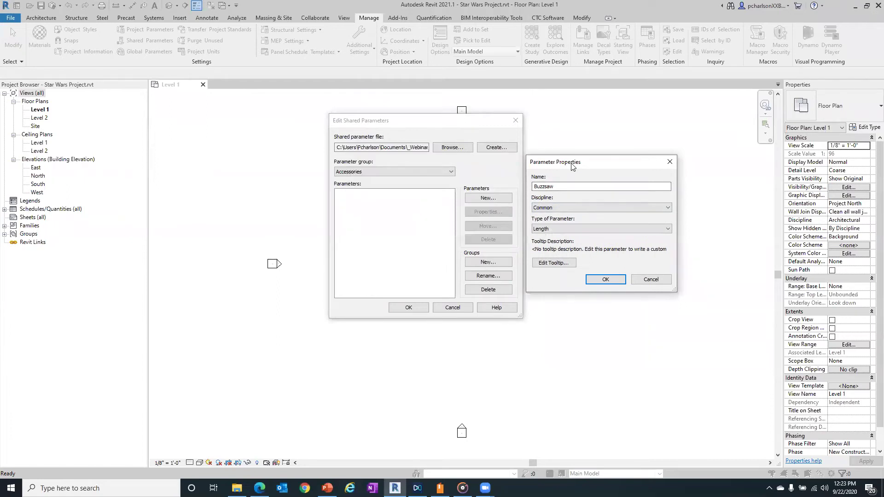
drag(572, 166, 557, 155)
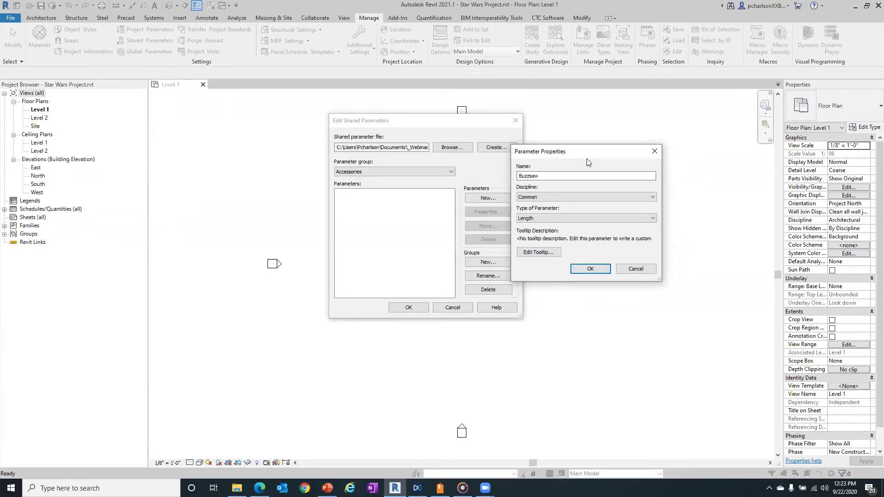
click(543, 196)
click(543, 196)
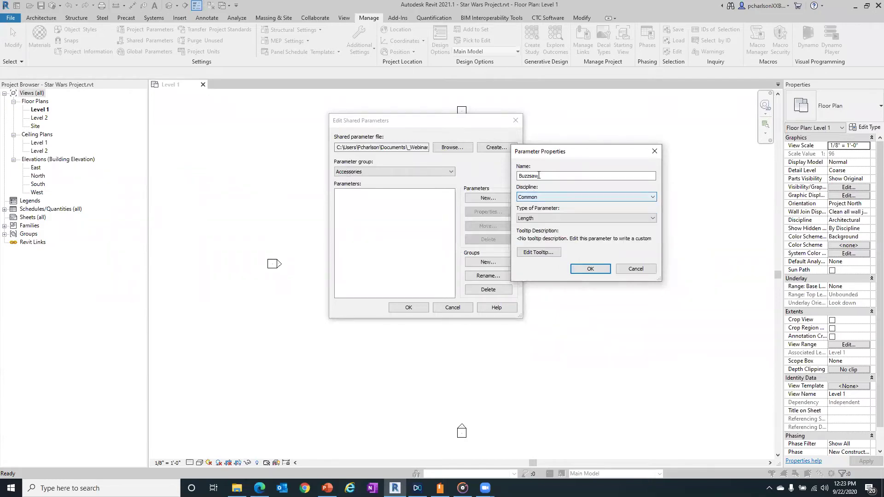
click(544, 218)
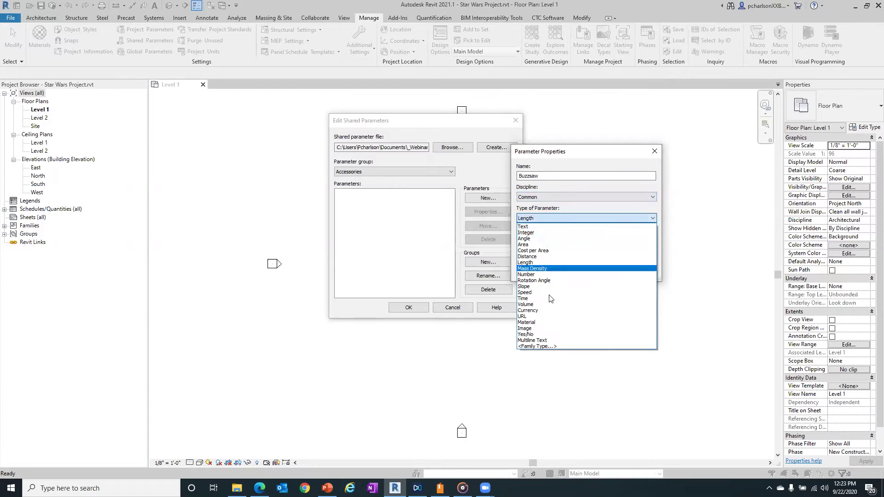
click(535, 334)
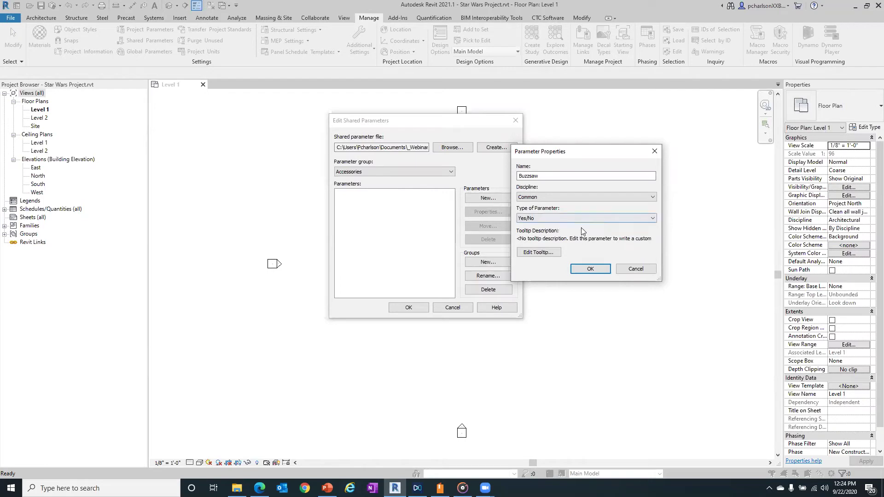
click(591, 269)
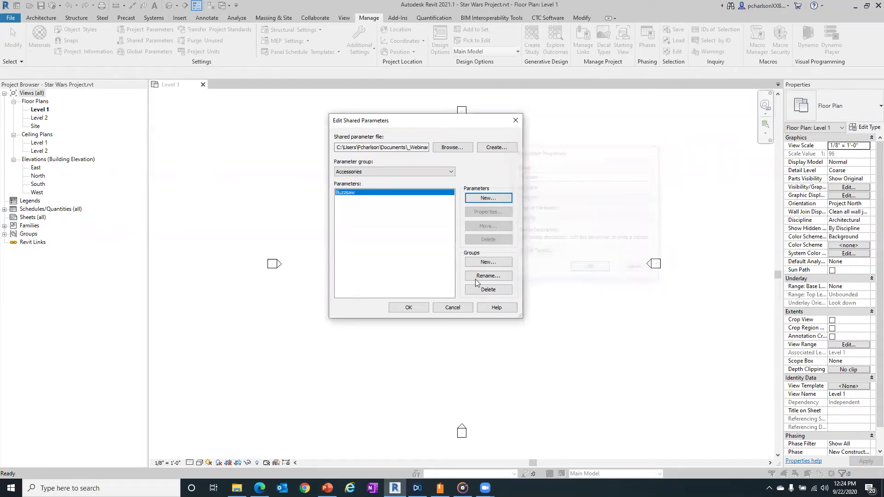
- Add a shared parameter named Fusion Welder to the Accessories group, with Yes/No as its type
click(492, 198)
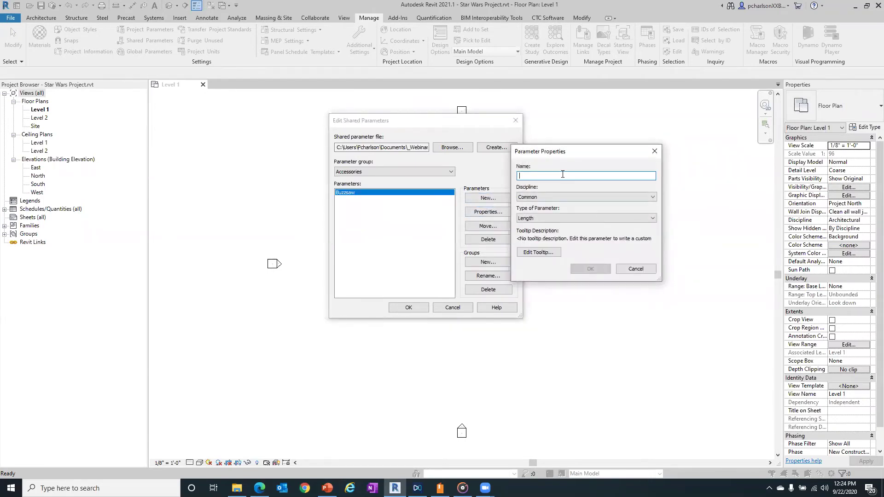
text(Fusion )
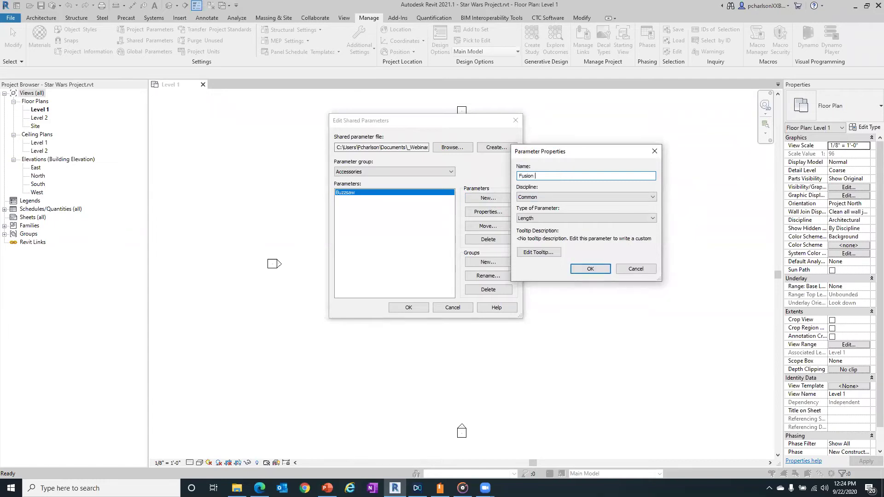
text(Welder)
click(586, 216)
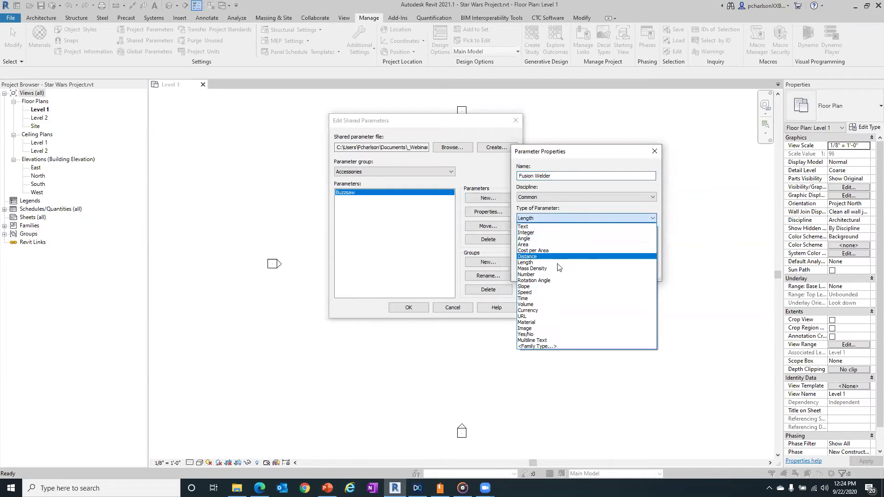
click(547, 334)
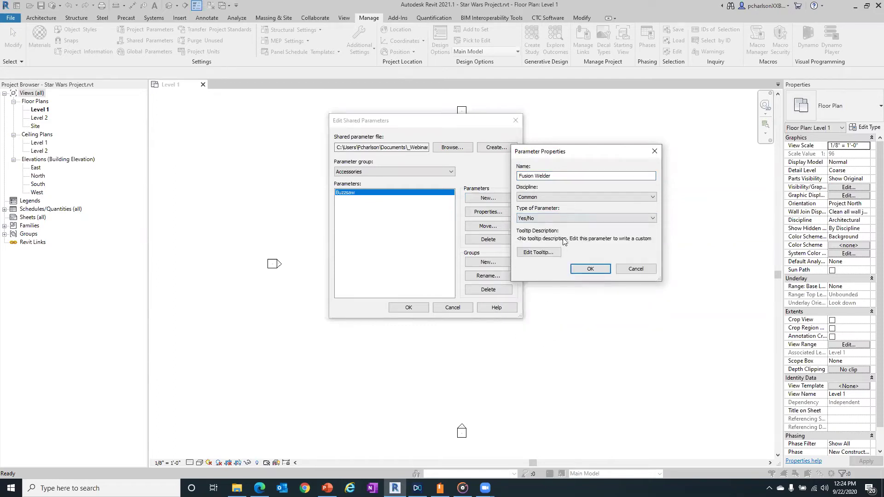
click(582, 267)
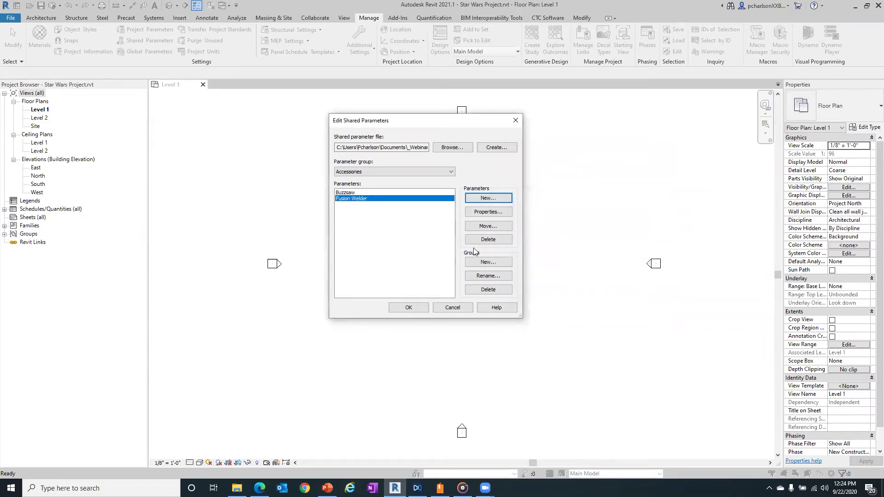
- Add a shared parameter named Holoprojector to the Accessories group, with Yes/No as its type
click(490, 199)
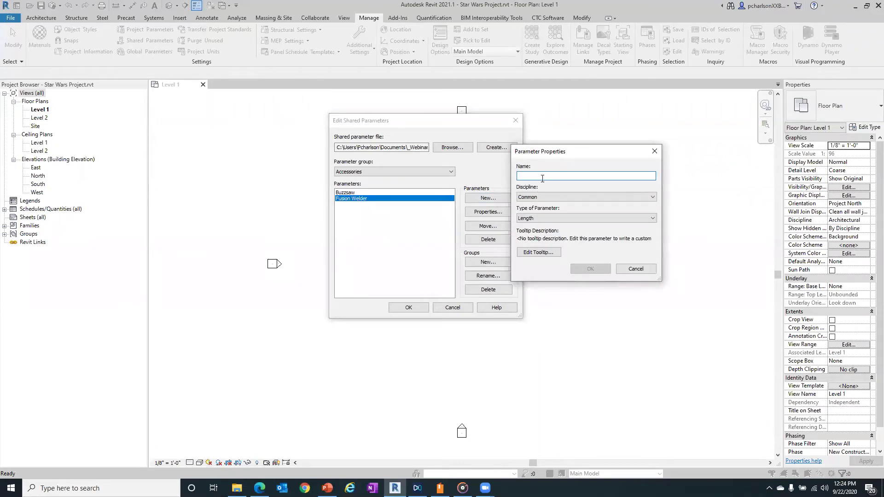
text(Holo)
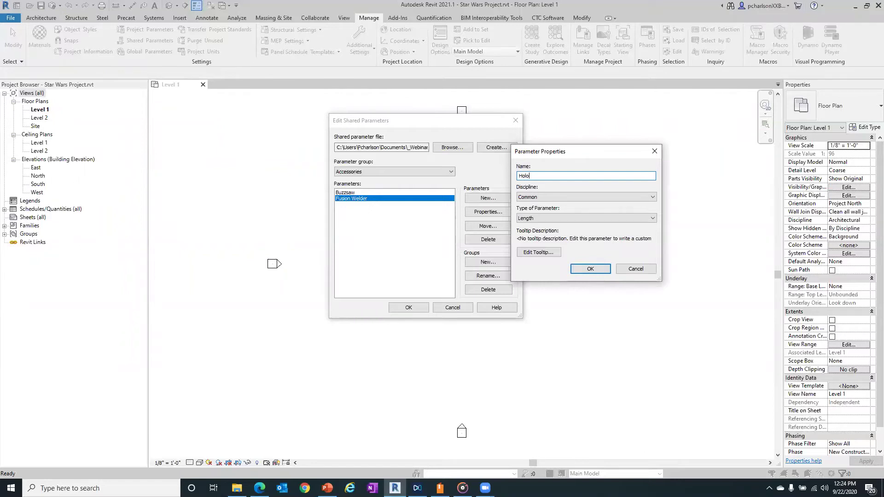
text(projector)
click(590, 215)
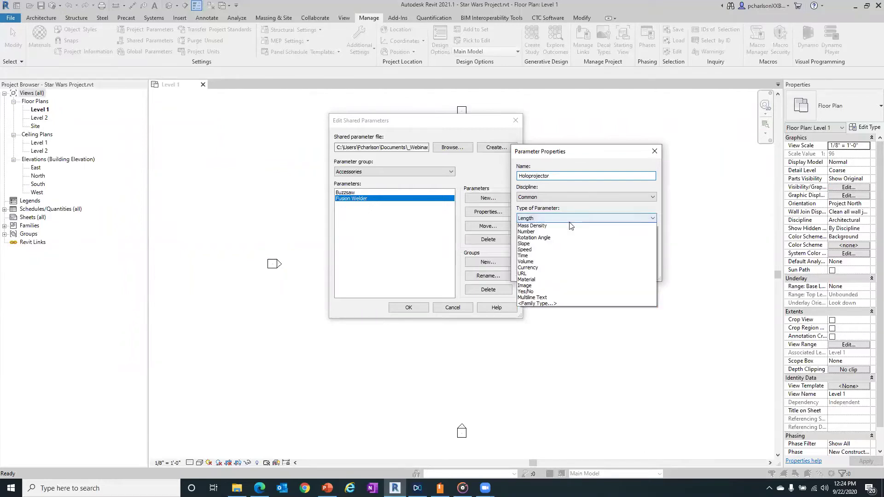
click(570, 334)
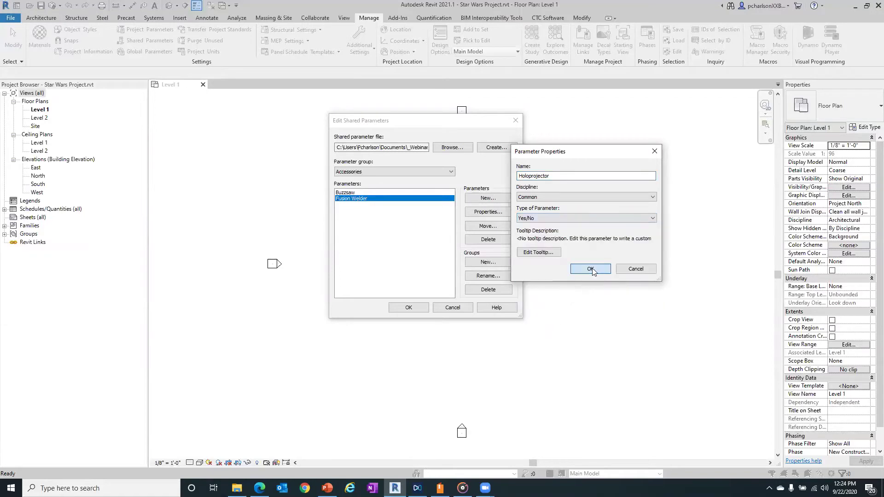
click(591, 269)
- Add a shared parameter named Rocket Booster to the Accessories group, with Yes/No as its type
click(498, 198)
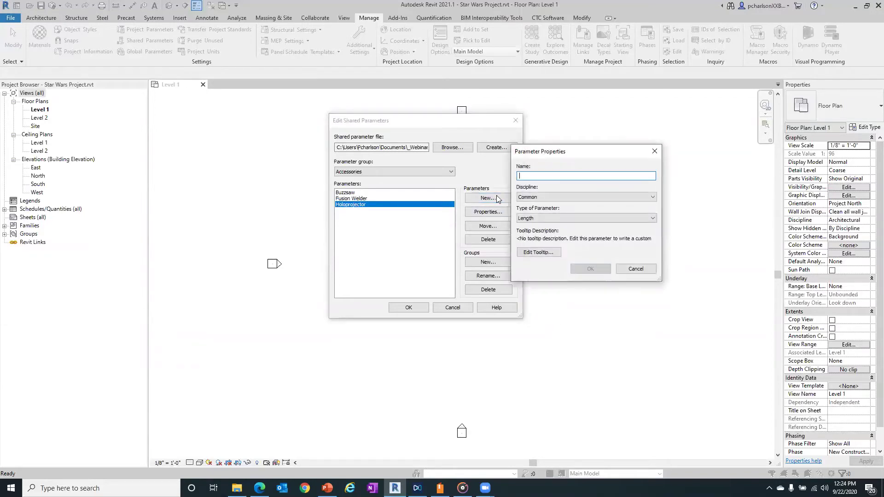
text(Rocket Booster)
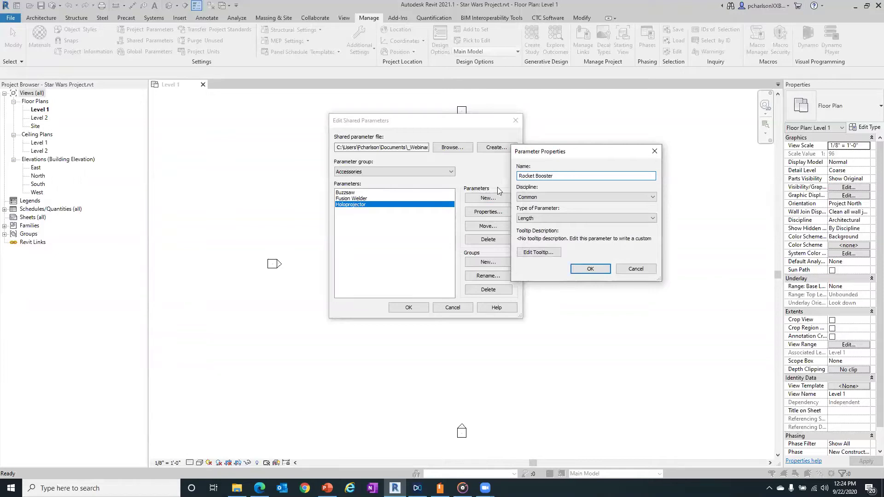
click(559, 218)
click(552, 329)
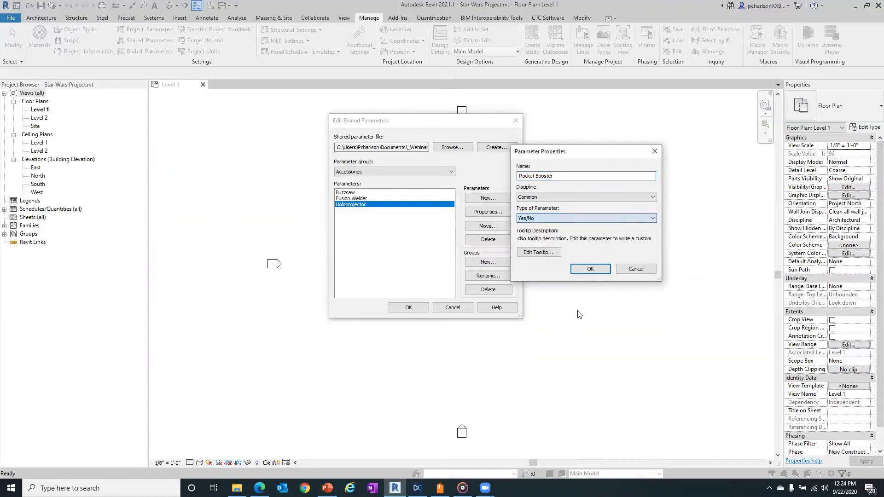
click(581, 272)
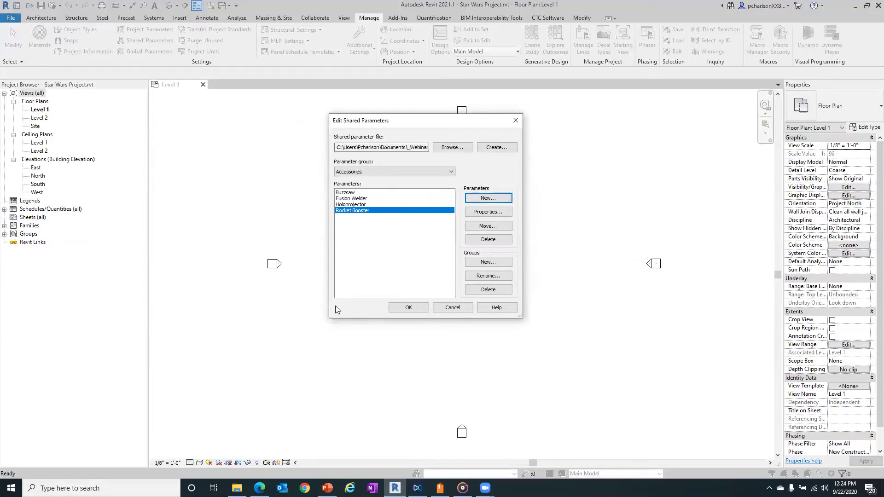
- Examine the properties of the Holoprojector parameter and close them without making changes
click(354, 257)
click(353, 205)
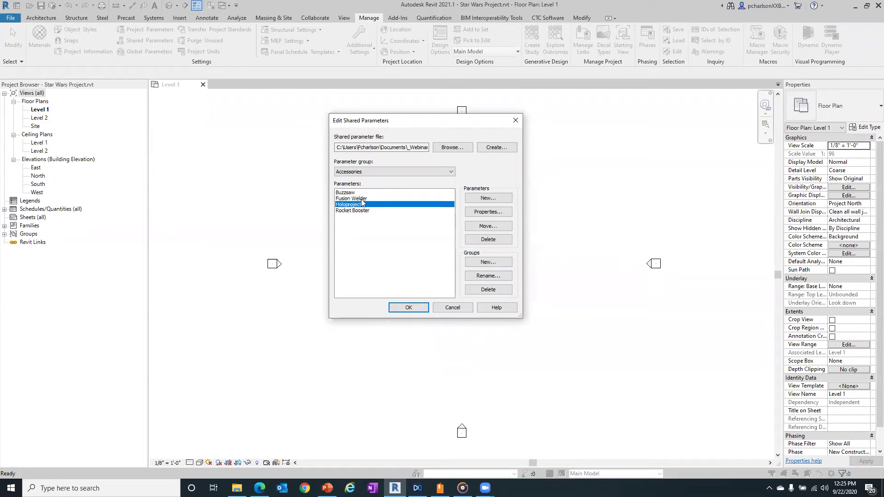
click(489, 211)
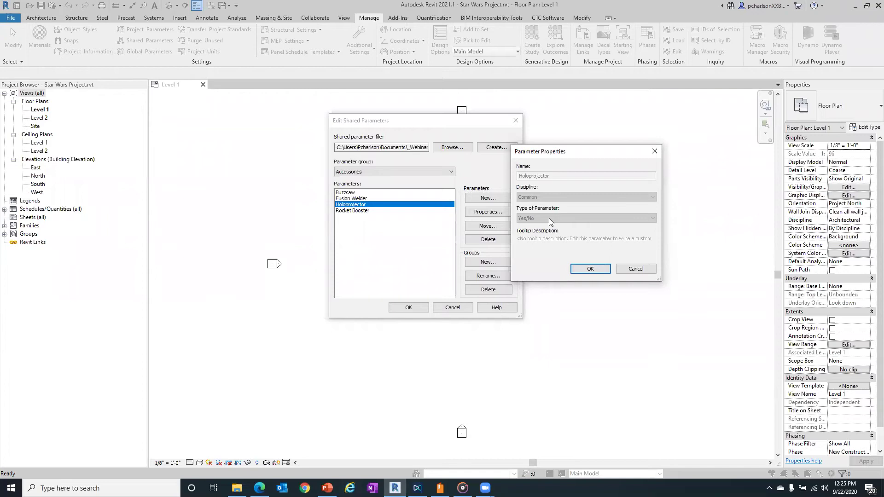
click(651, 270)
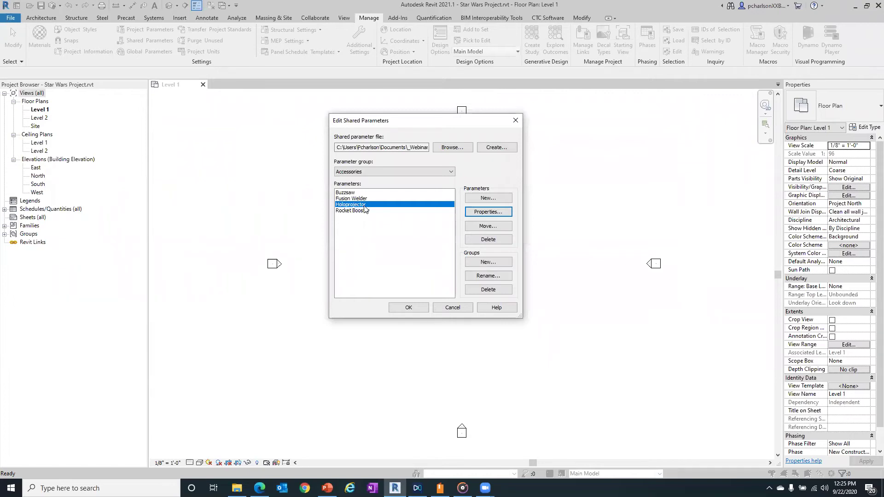
- Delete the Holoprojector parameter from the Accessories group
click(485, 240)
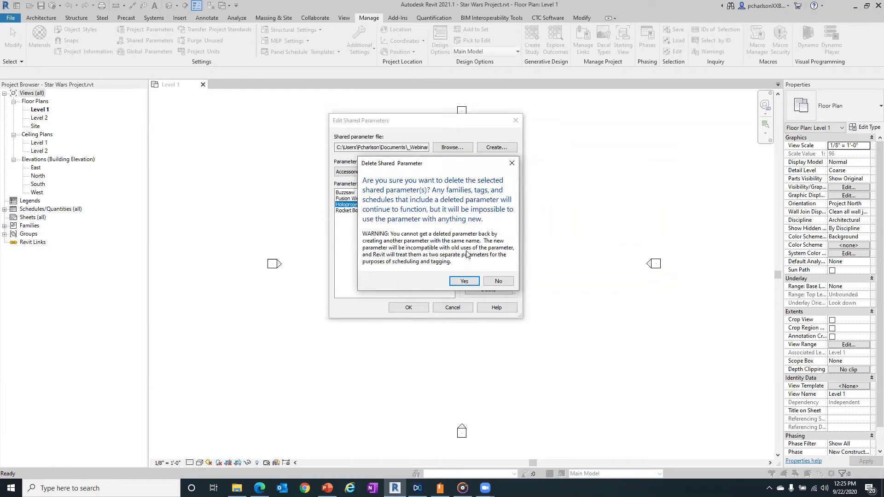
click(464, 285)
click(464, 282)
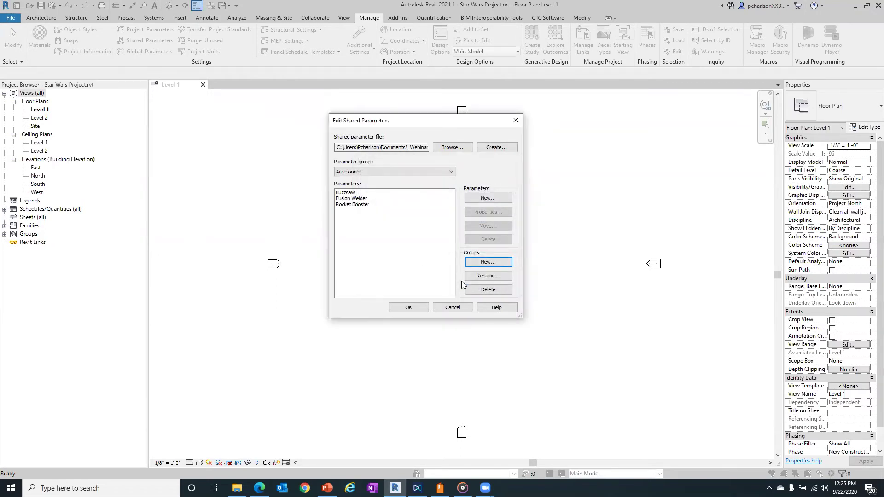
- Recreate the deleted Holoprojector shared parameter in the Accessories group, with Yes/No as its type
click(486, 198)
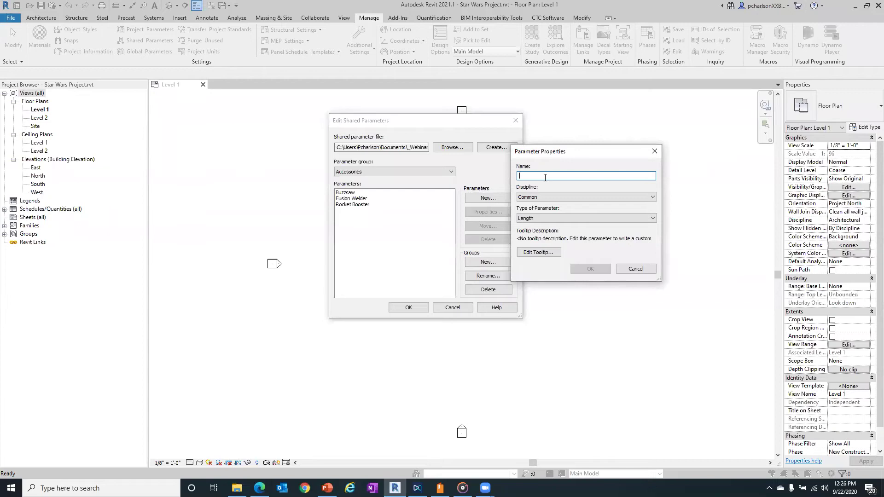
text(Holo)
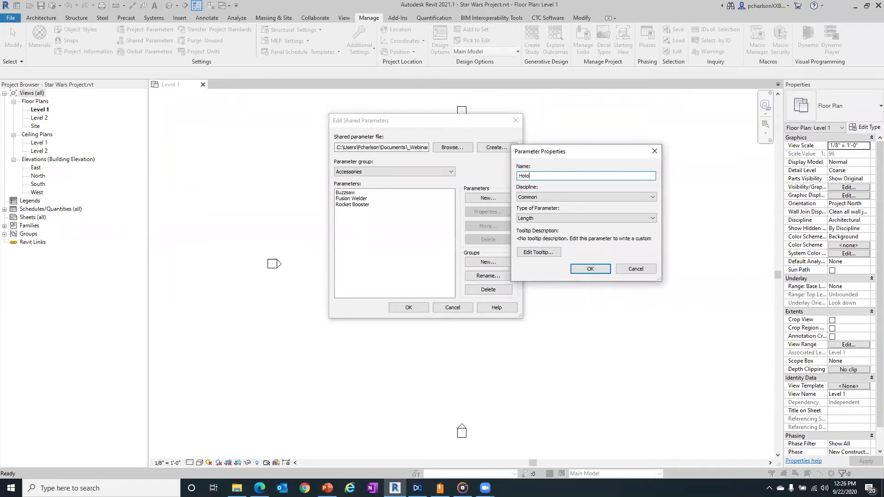
text(projector)
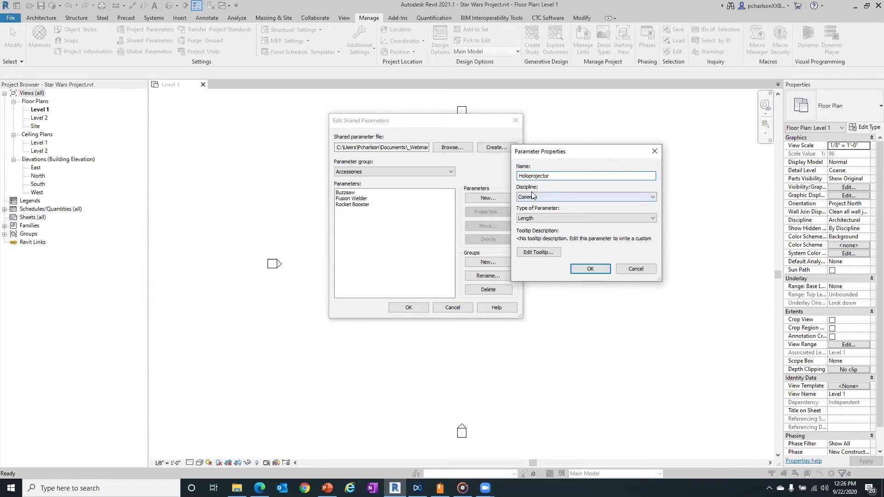
click(557, 218)
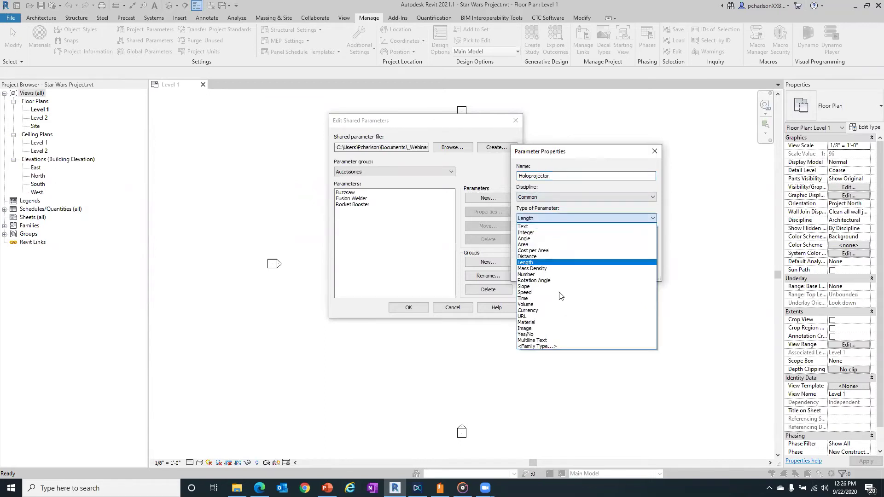
click(530, 334)
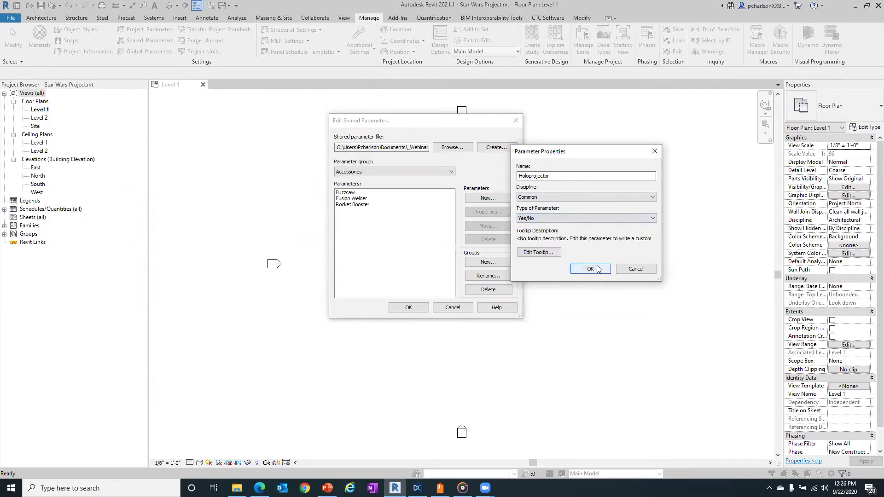
click(597, 269)
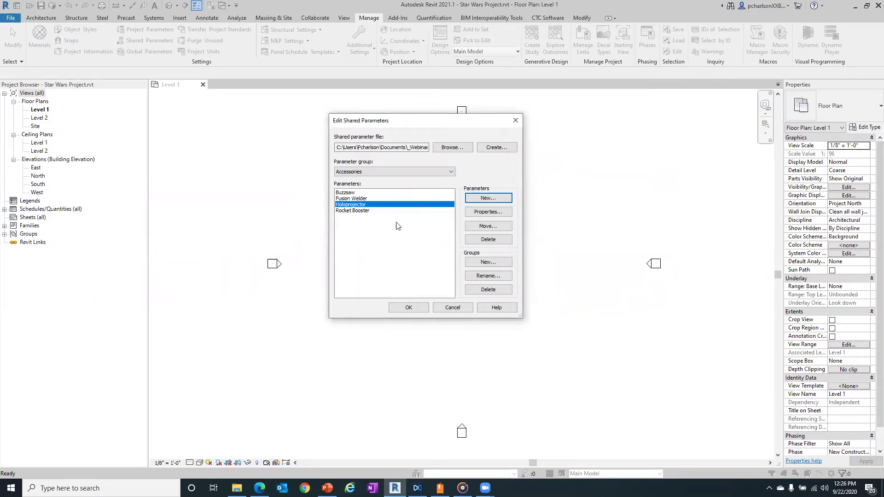
- Review the parameters in the Materials and Accessories groups and accept the shared parameter edits
click(415, 169)
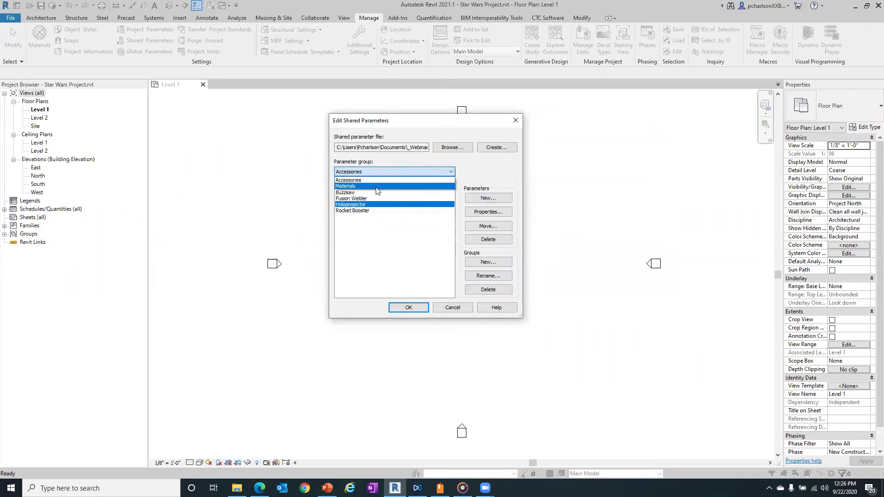
click(386, 227)
click(404, 170)
click(403, 243)
click(400, 167)
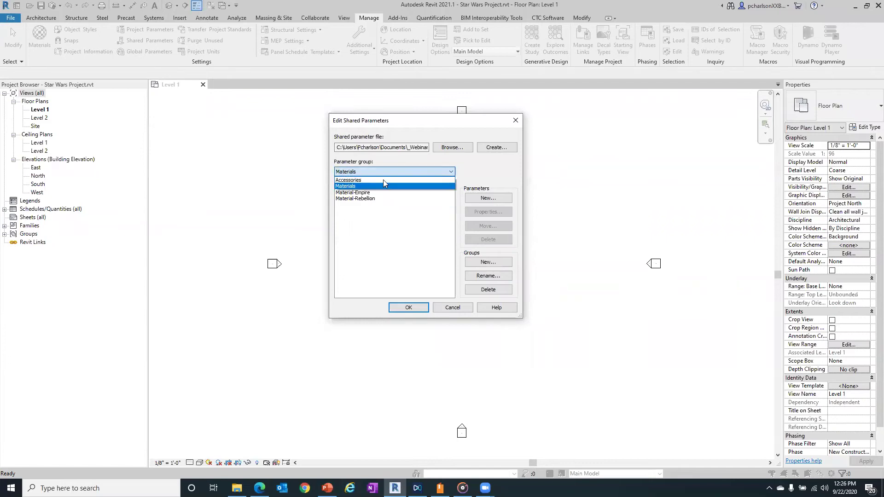
click(378, 180)
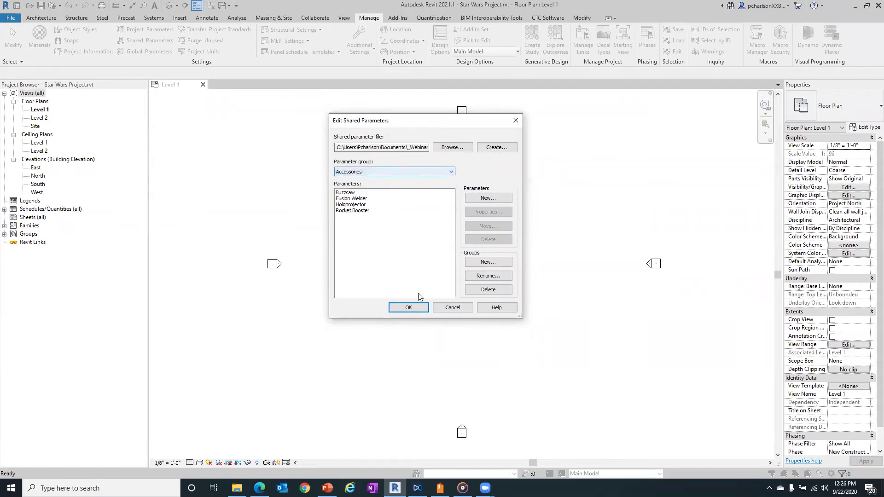
click(407, 307)
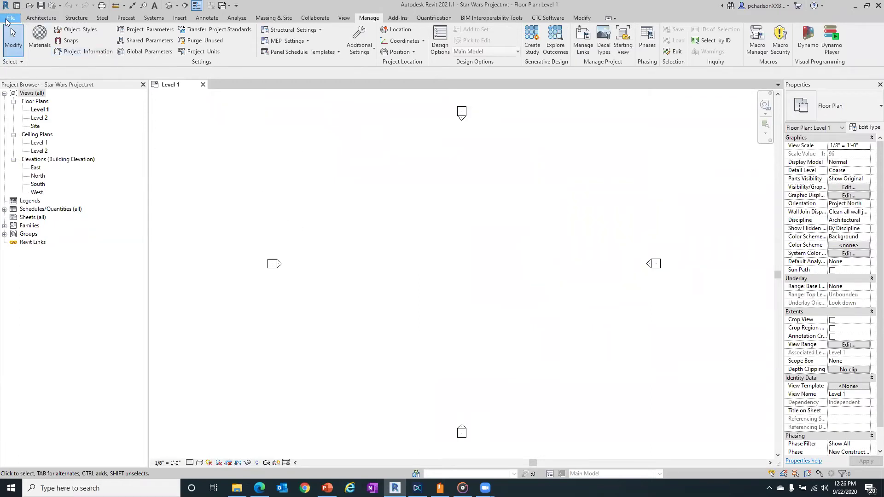
- Open the R Unit.rfa family and check the Materials and Accessories groups in its shared parameters without making changes
click(8, 20)
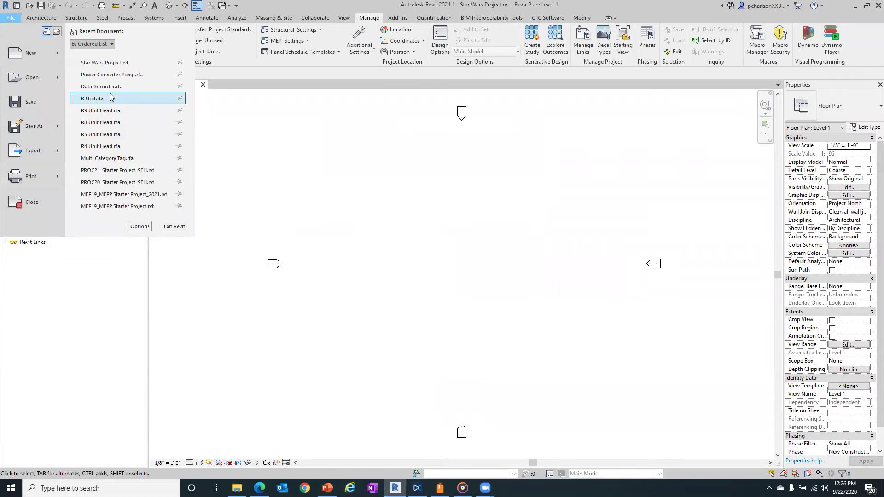
click(102, 100)
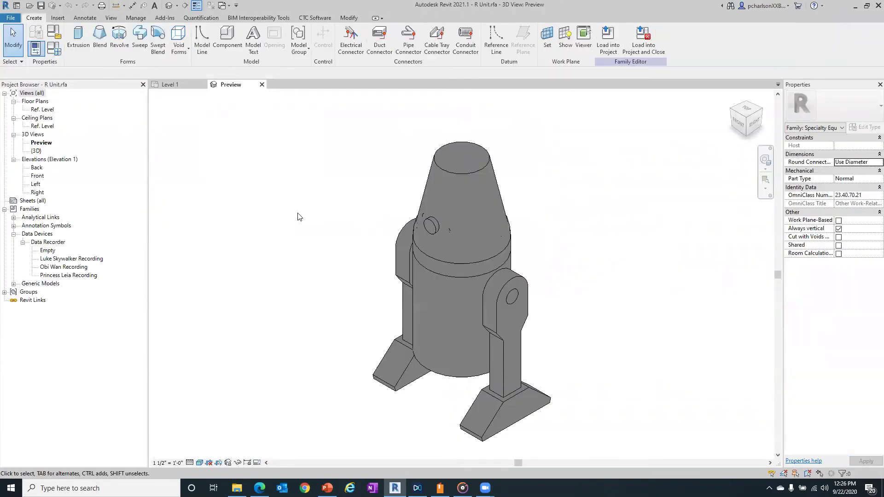
click(136, 19)
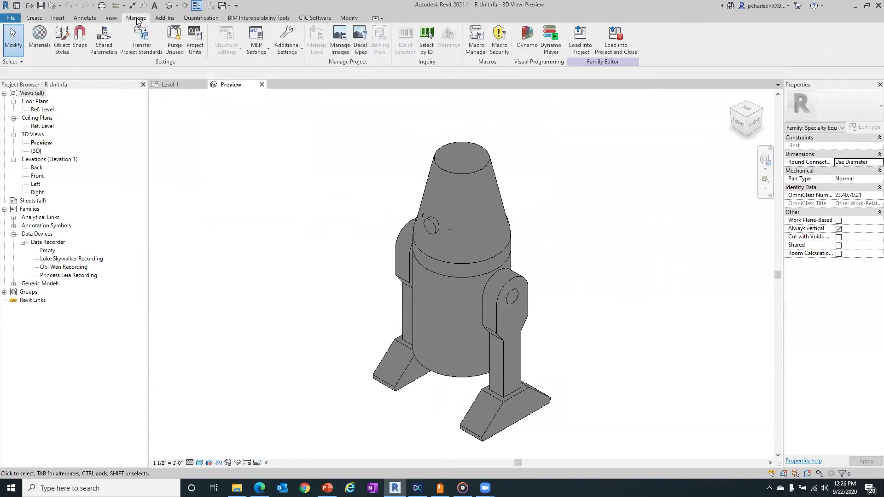
click(105, 42)
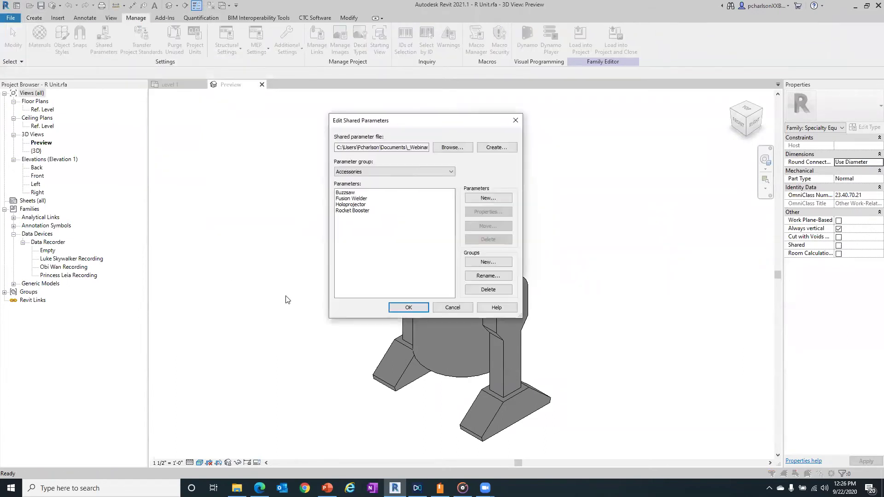
click(383, 172)
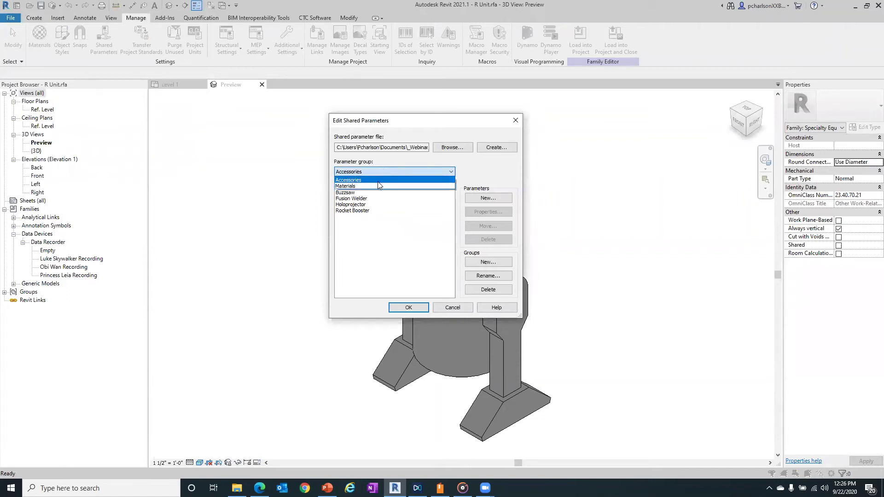
click(379, 187)
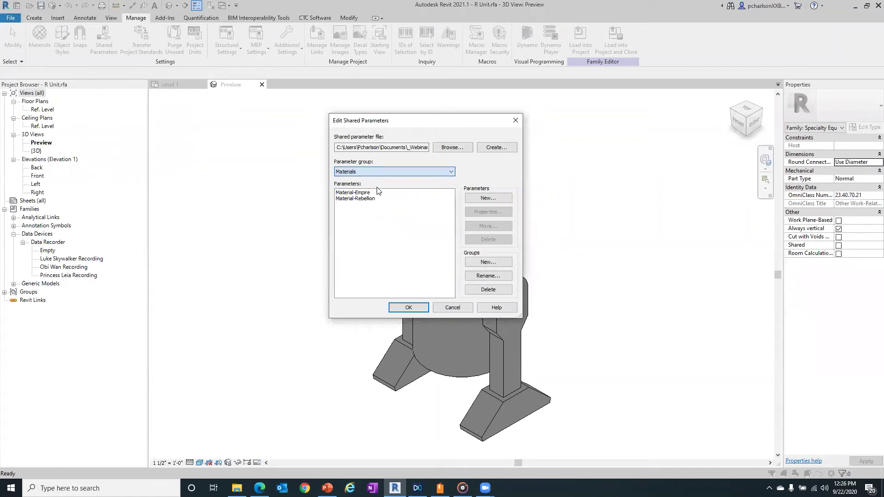
click(397, 174)
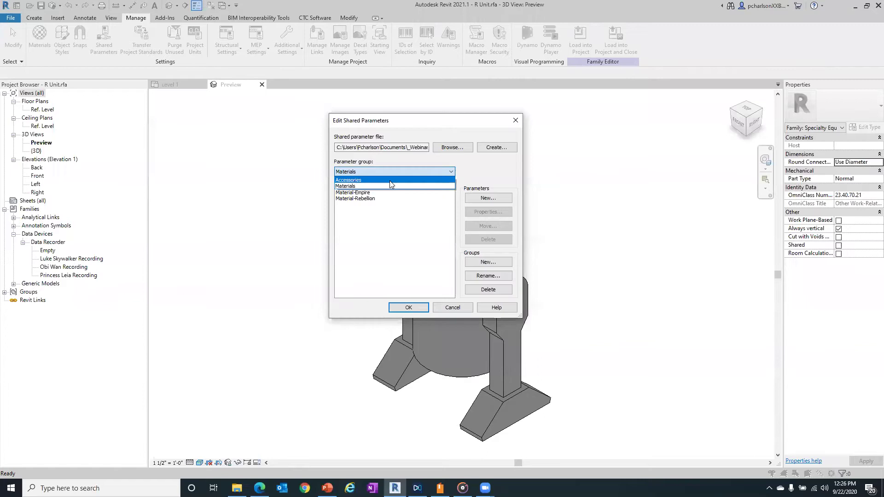
click(390, 181)
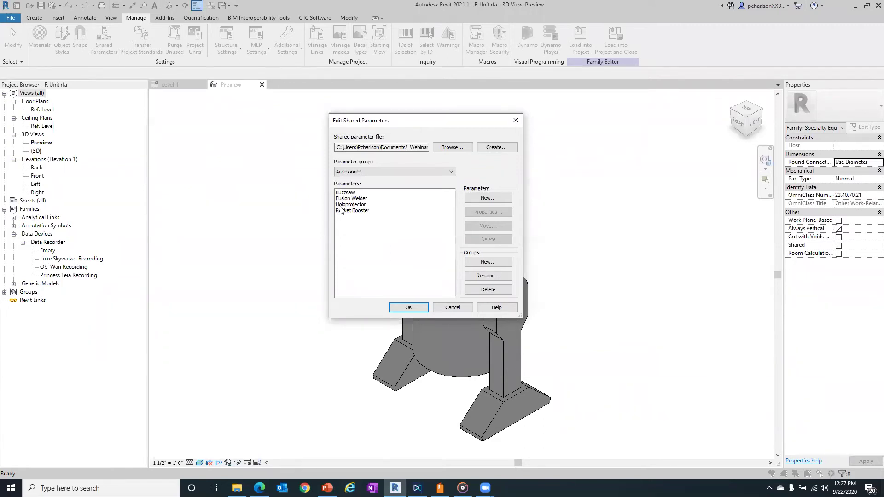
click(458, 307)
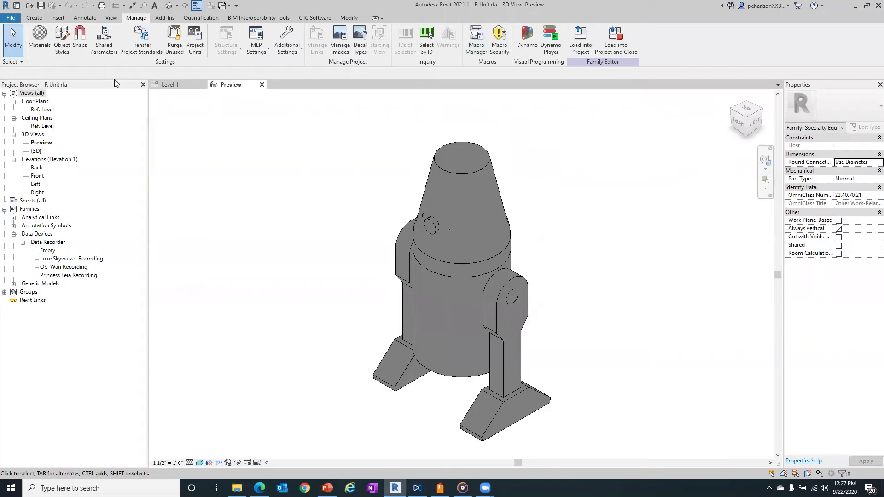
- Open the Family Types settings of the R Unit family and expand the Identity Data parameters
click(35, 19)
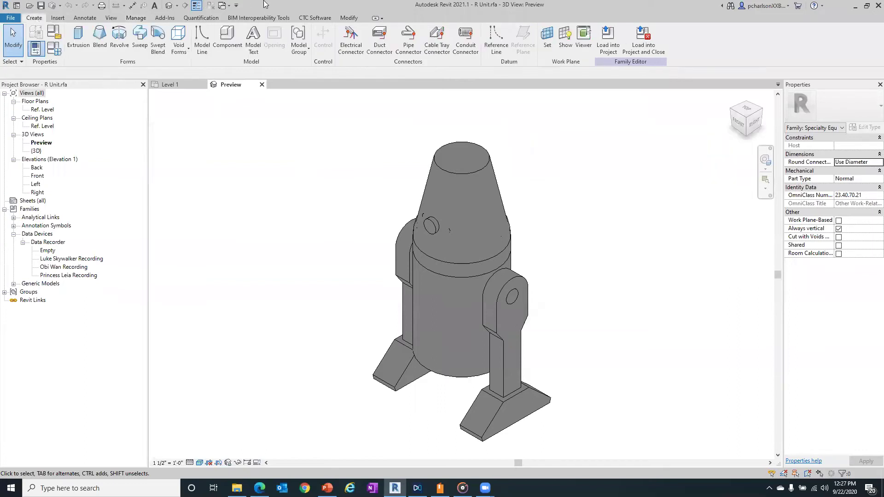
click(54, 48)
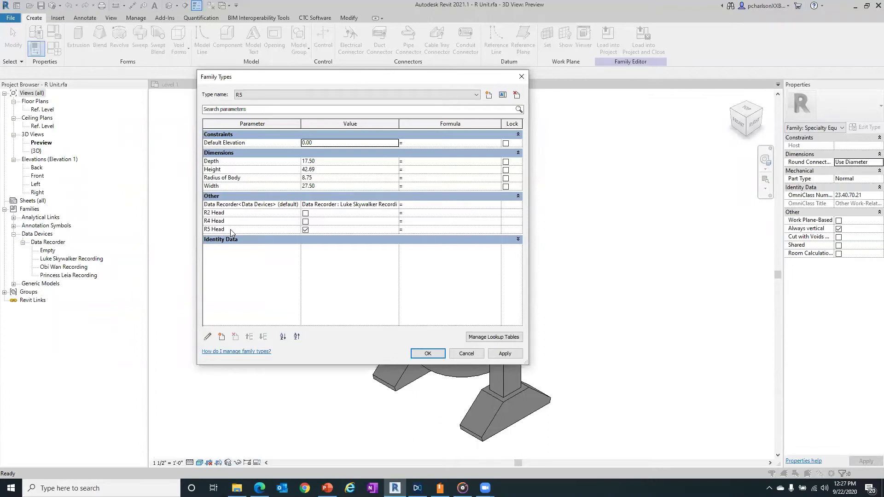
click(228, 240)
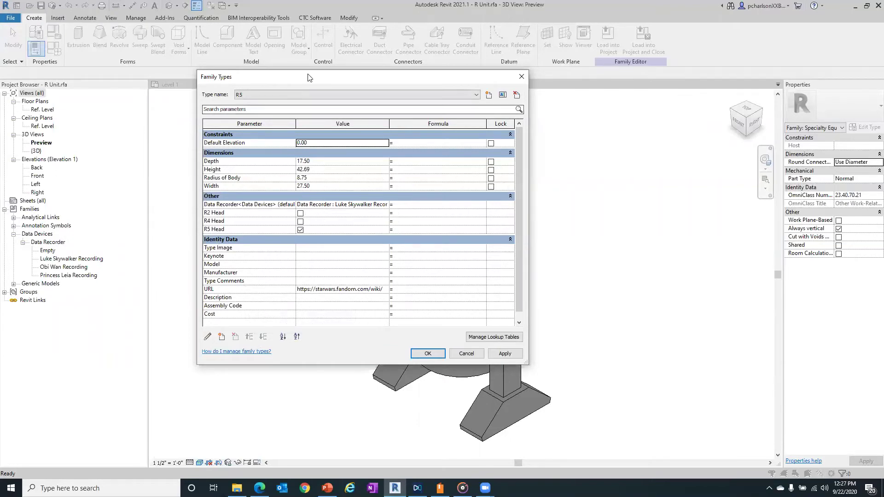
drag(308, 78, 369, 68)
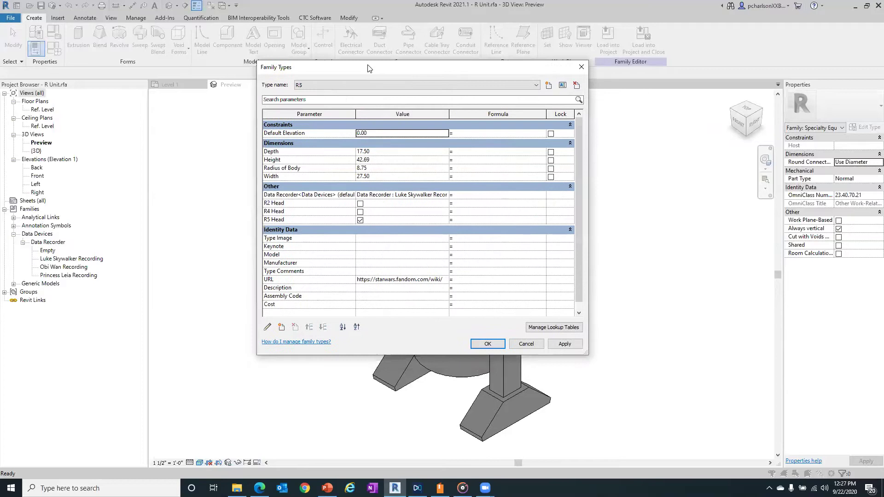
- Add the Buzzsaw shared parameter from the Accessories group to the family as a type parameter
click(281, 328)
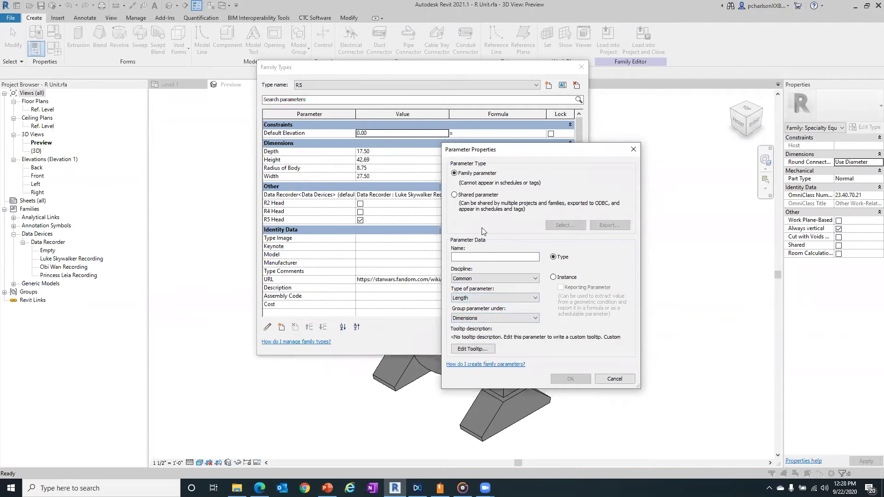
click(455, 195)
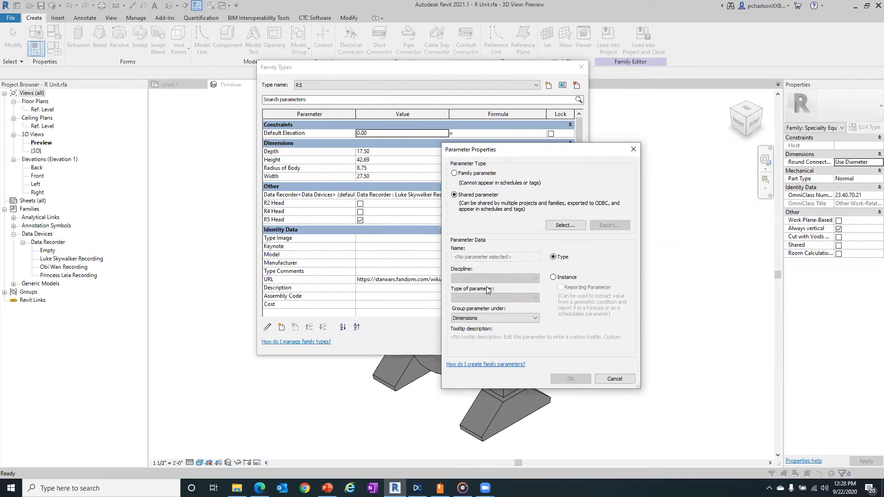
click(564, 226)
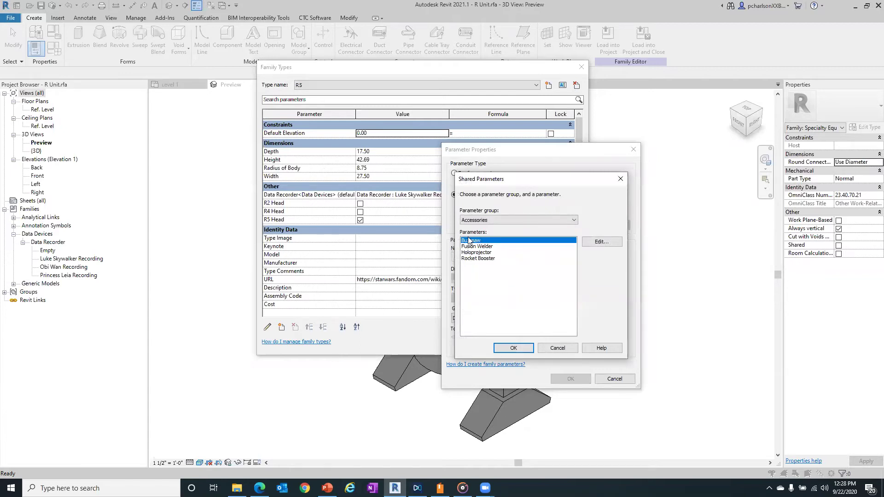
click(507, 348)
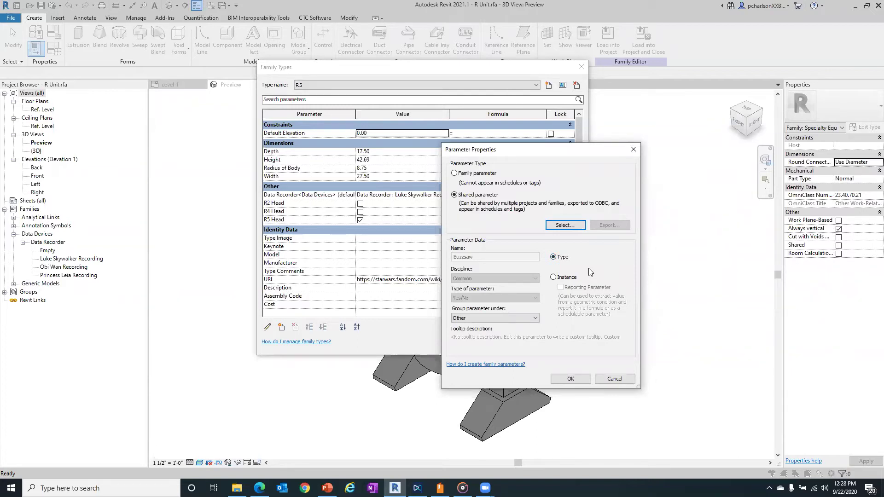
click(557, 276)
click(553, 257)
click(571, 379)
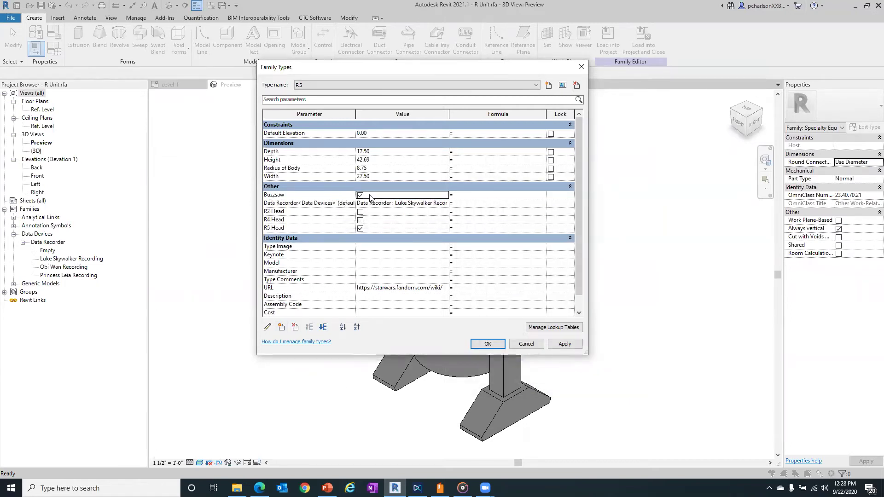
- Add the Fusion Welder shared parameter from the Accessories group to the family as a type parameter
click(281, 327)
click(466, 195)
click(560, 226)
click(484, 247)
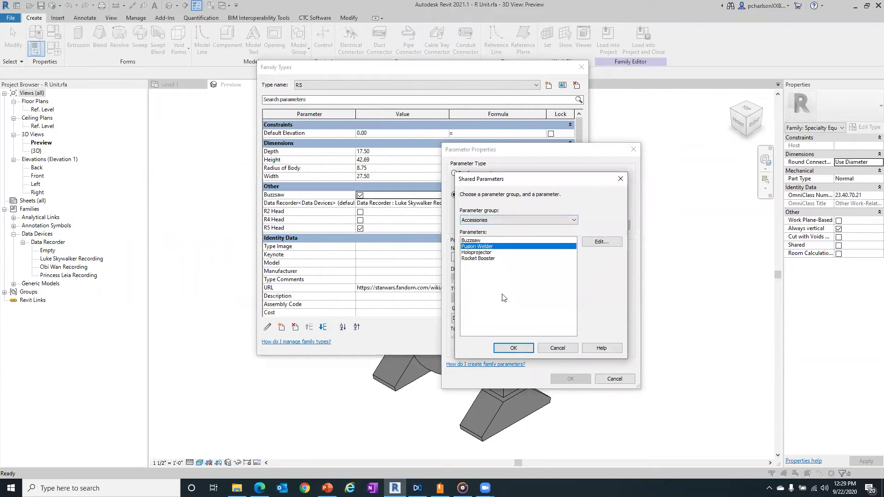
click(504, 348)
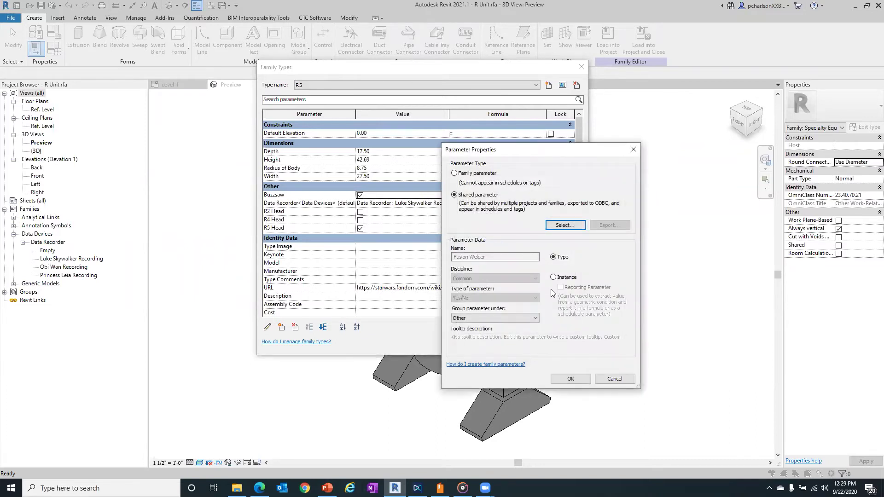
click(563, 381)
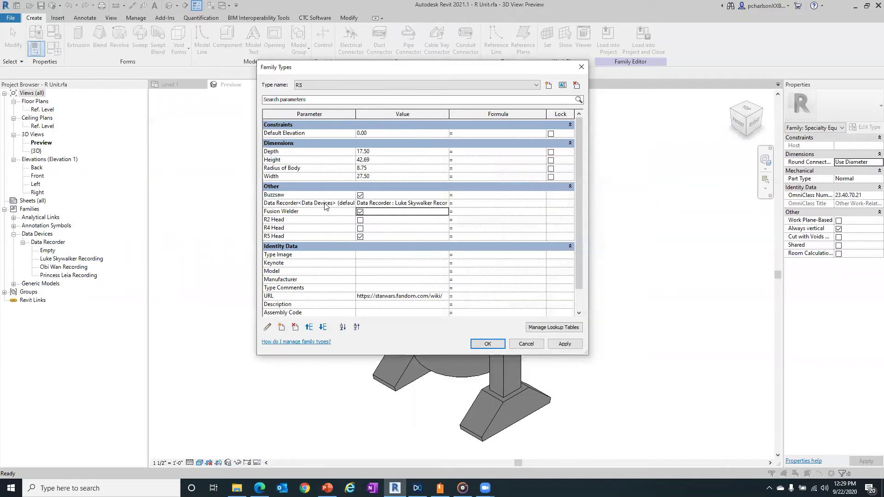
- Add the Holoprojector shared parameter from the Accessories group to the family as a type parameter
click(281, 327)
click(479, 195)
click(565, 225)
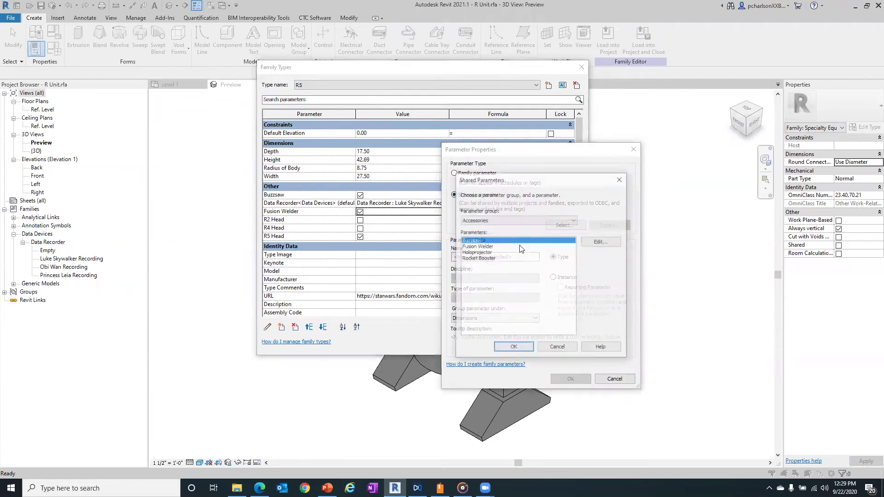
click(492, 252)
click(514, 348)
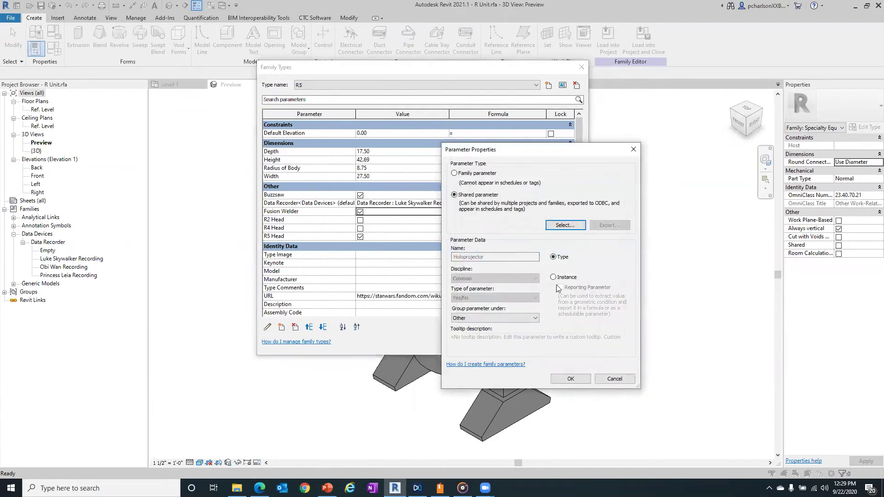
click(570, 379)
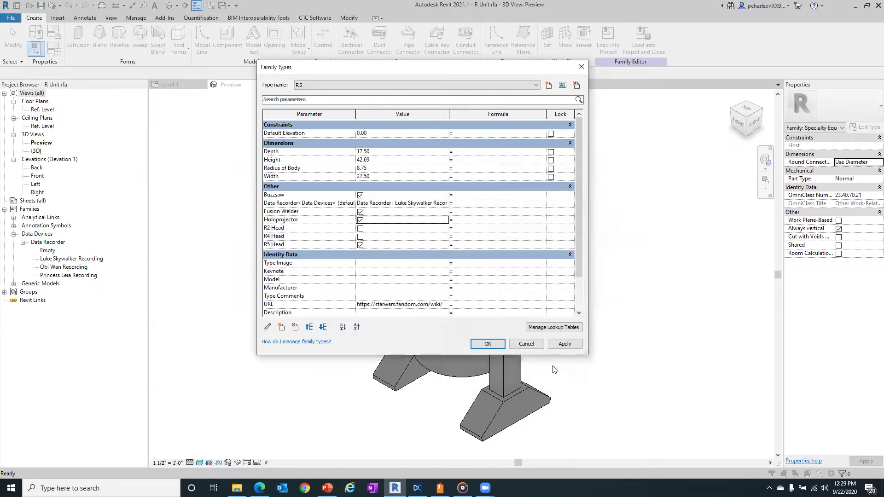
- Add the Rocket Booster shared parameter from the Accessories group to the family as a type parameter
click(282, 327)
click(479, 195)
click(565, 226)
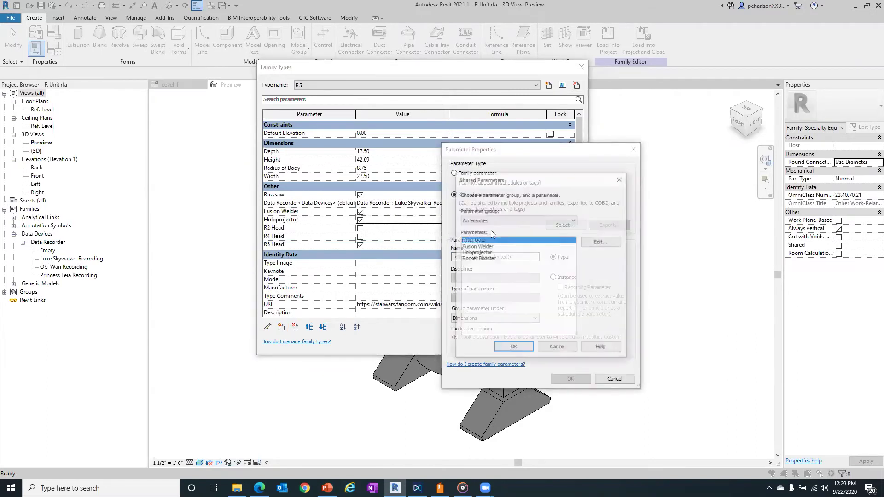
click(479, 259)
click(513, 348)
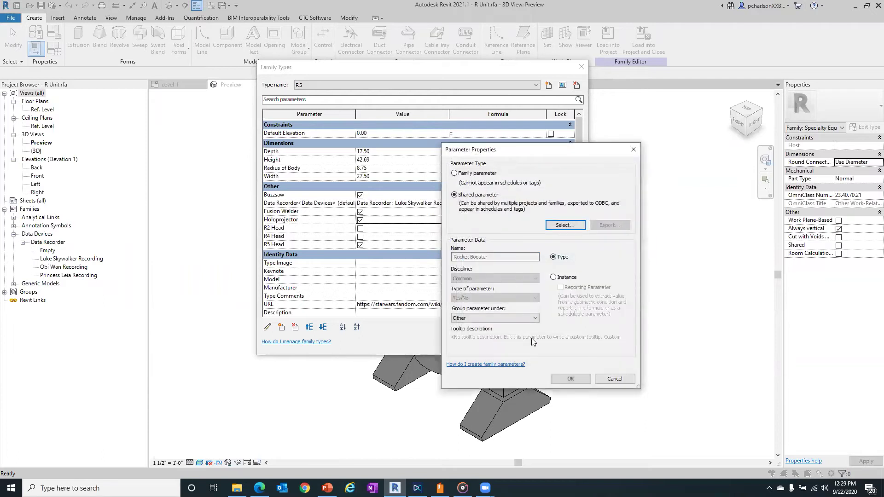
click(567, 373)
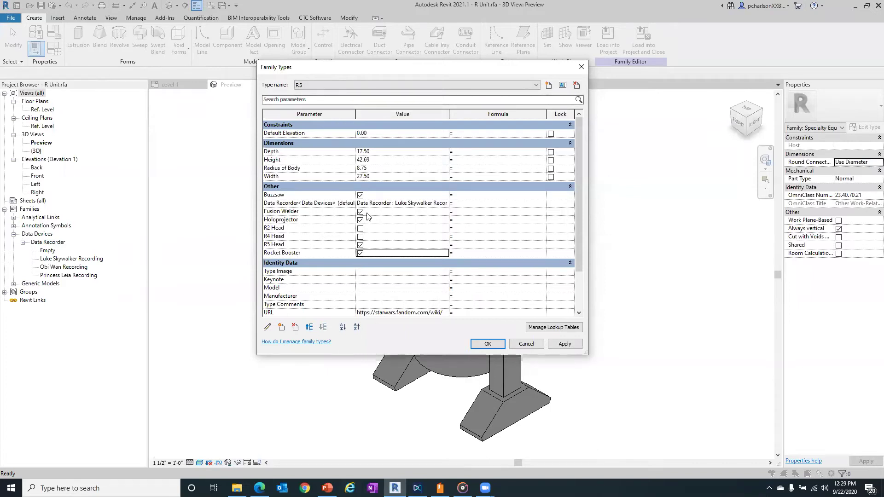
- Move the Fusion Welder and Holoprojector parameters above Data Recorder, directly below Buzzsaw in the Other group
click(284, 214)
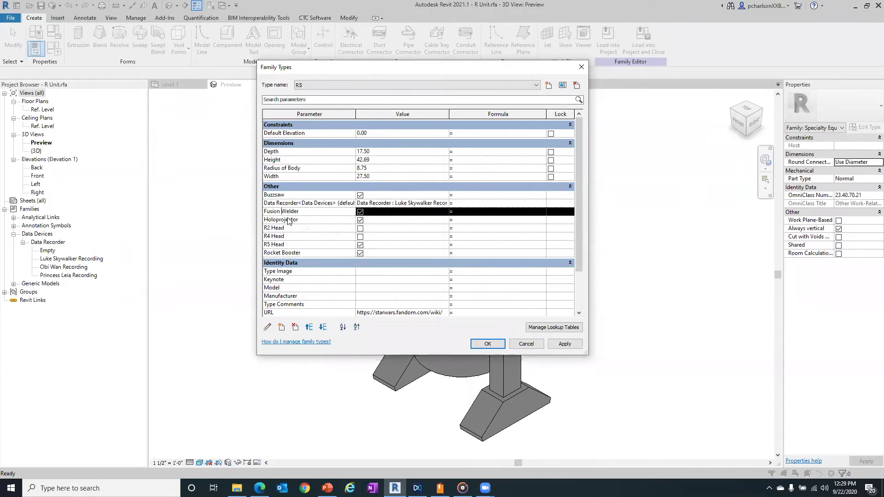
click(310, 327)
click(323, 327)
click(310, 328)
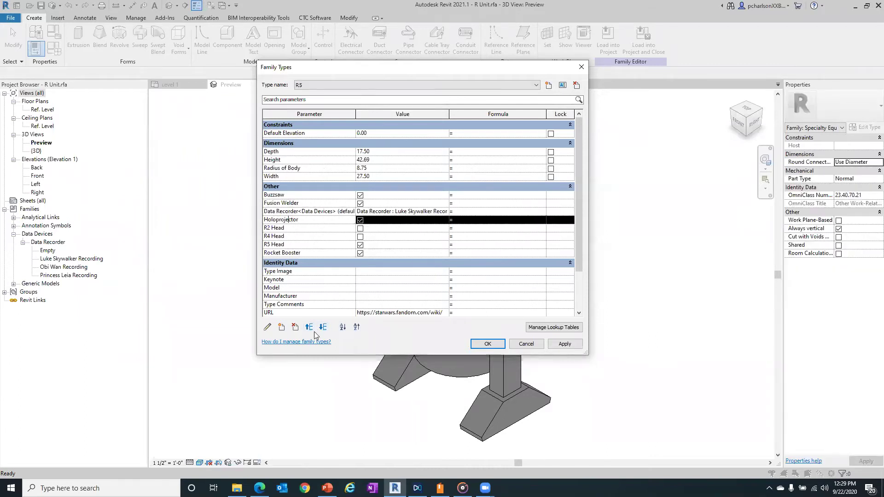
click(310, 327)
- Move the Rocket Booster parameter above Data Recorder, directly below Holoprojector in the Other group
click(282, 254)
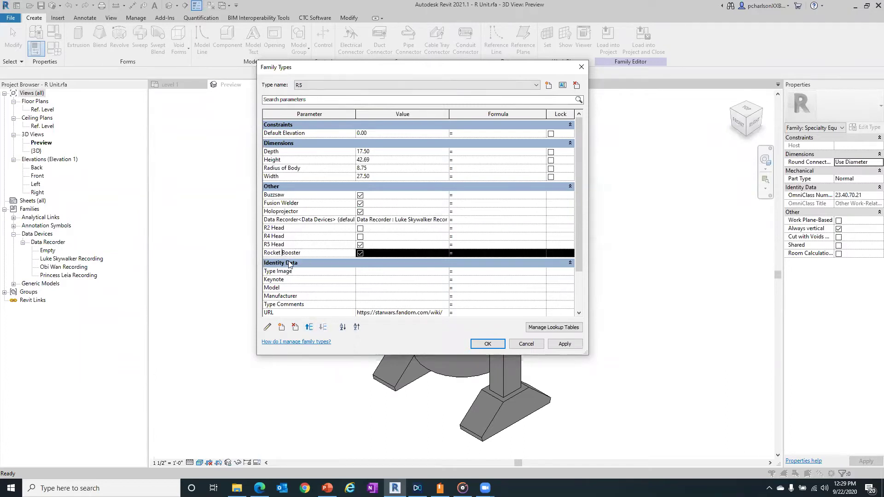
click(309, 327)
click(310, 328)
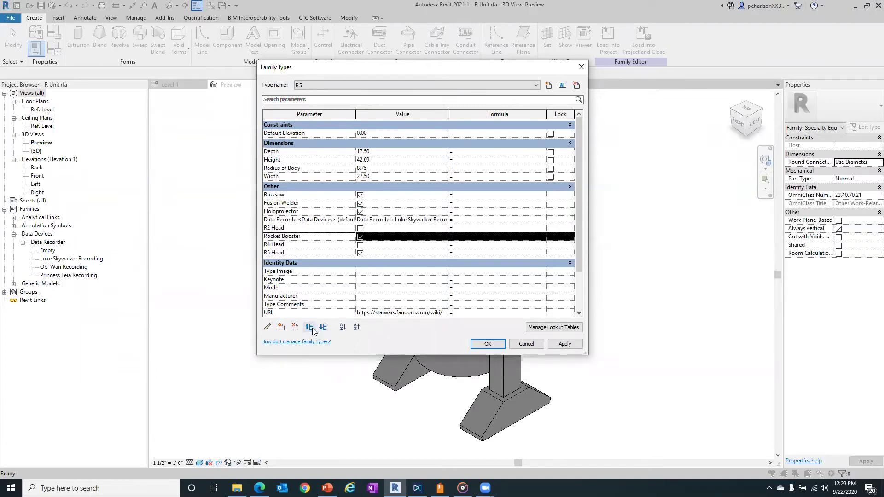
click(312, 327)
click(313, 328)
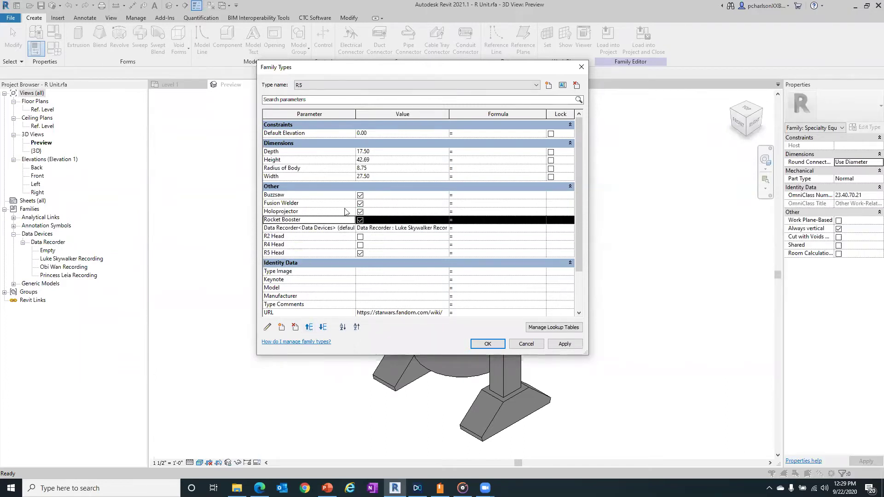
click(370, 195)
drag(286, 198, 308, 219)
- Turn off Rocket Booster for the R4 type, and turn off both Rocket Booster and Holoprojector for the R5 type
click(313, 85)
click(313, 93)
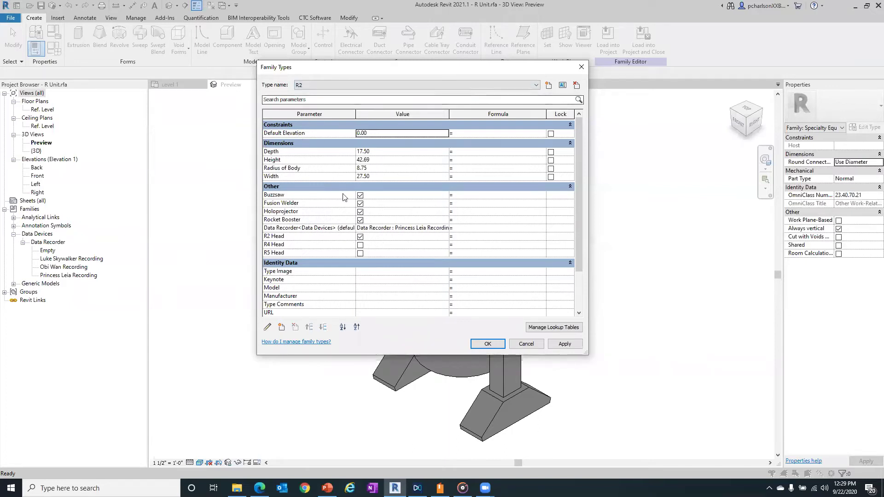
click(367, 85)
click(342, 100)
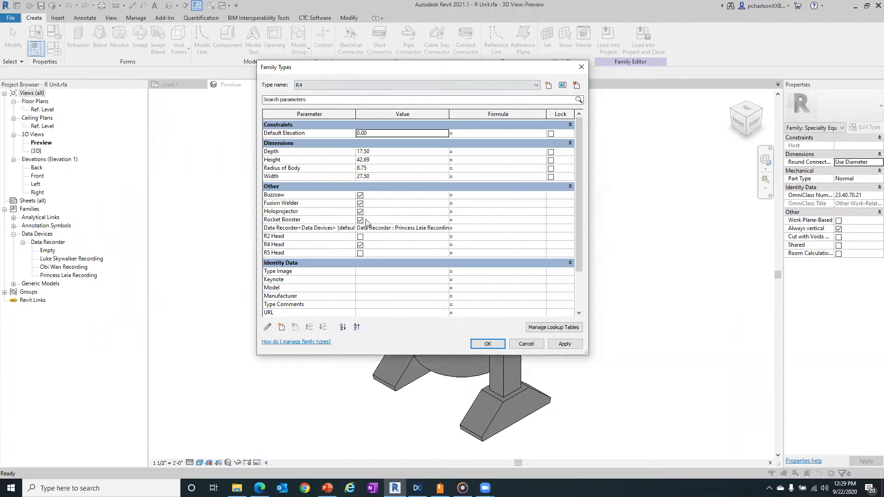
click(360, 220)
click(345, 86)
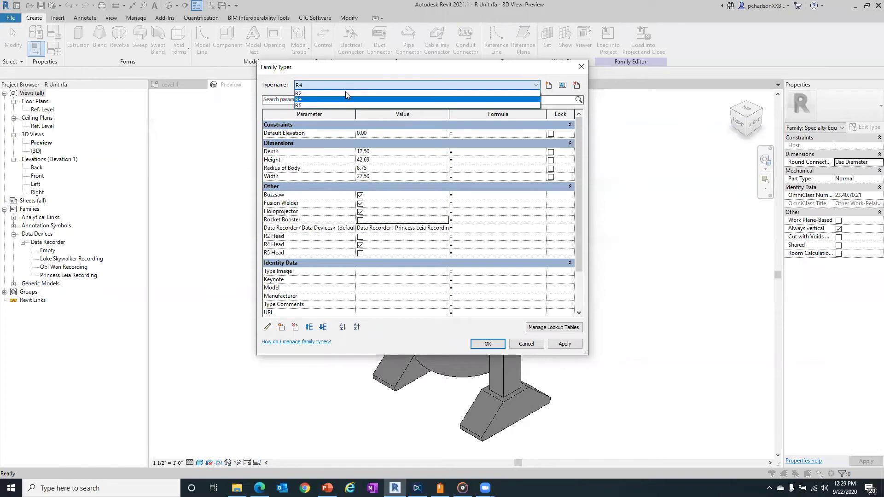
click(327, 105)
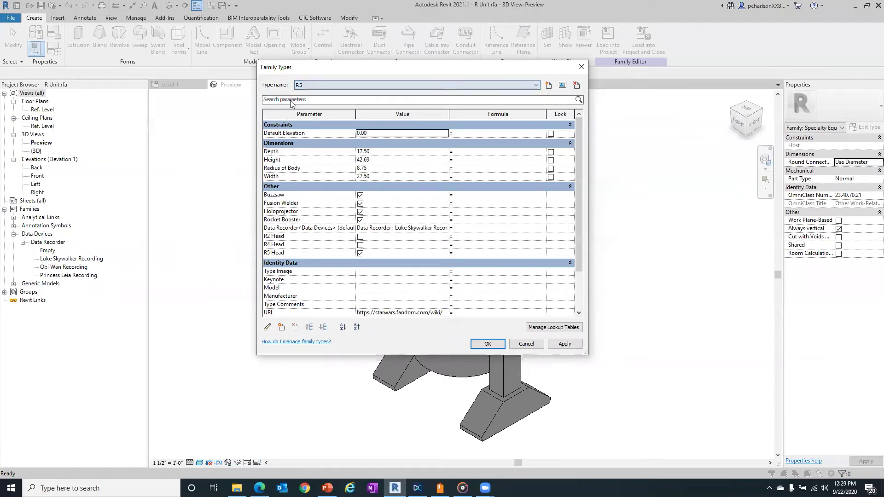
click(360, 220)
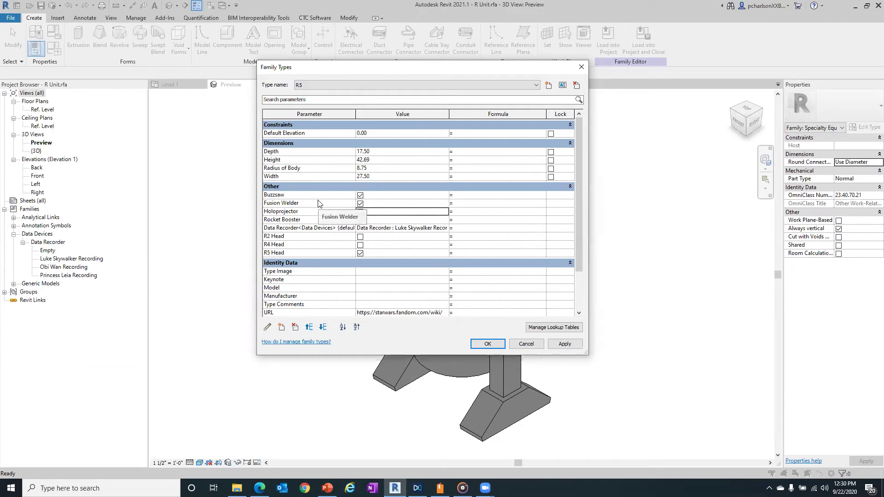
- Check the accessory settings of the R4 and R2 types, then accept the family type changes with R2 current
click(405, 85)
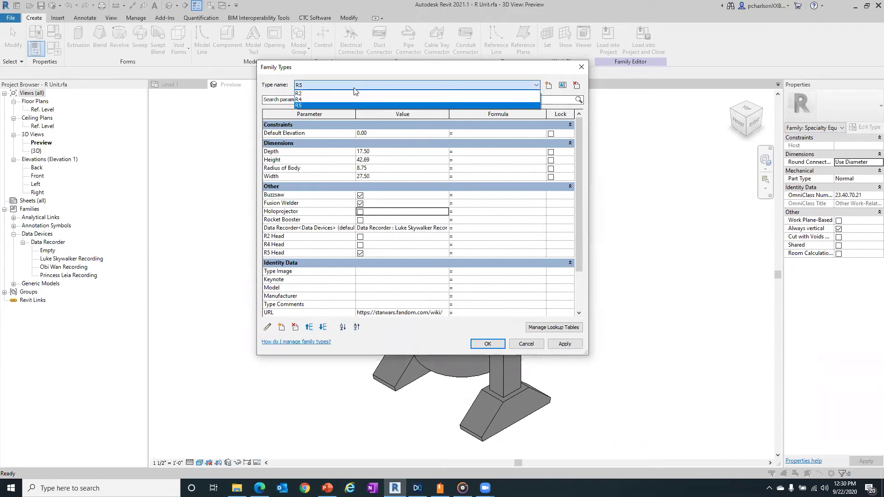
click(323, 93)
click(350, 85)
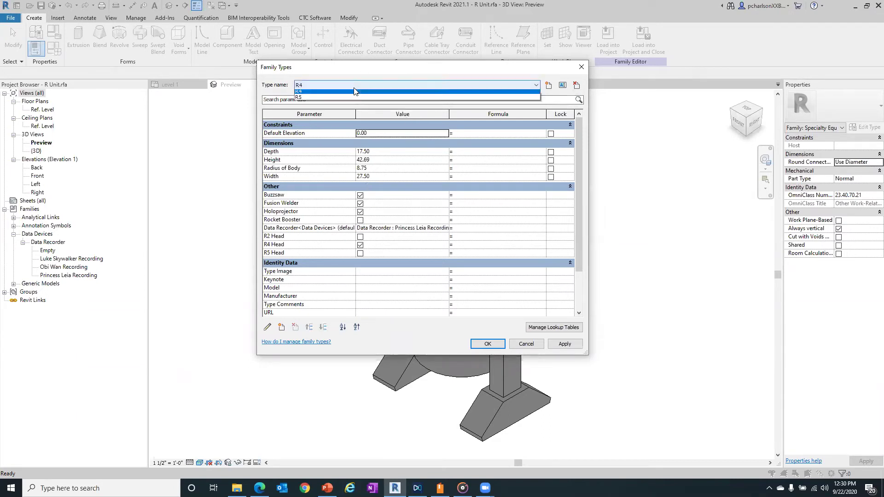
click(350, 94)
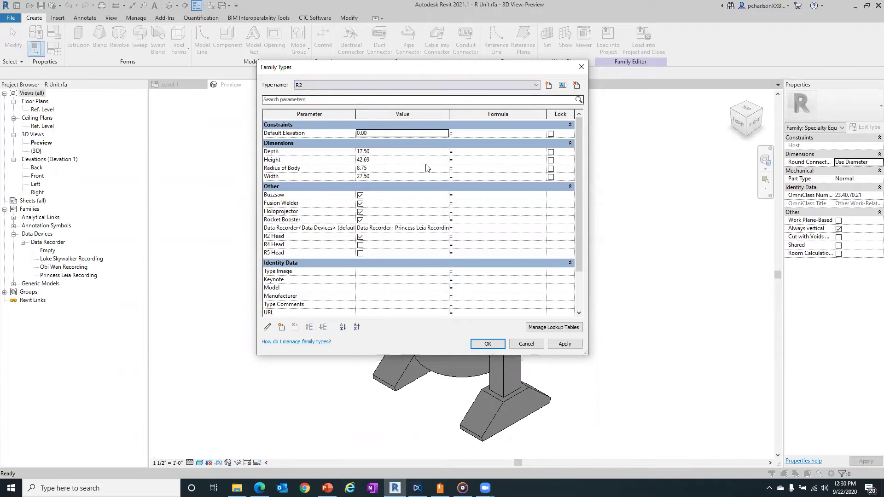
click(494, 344)
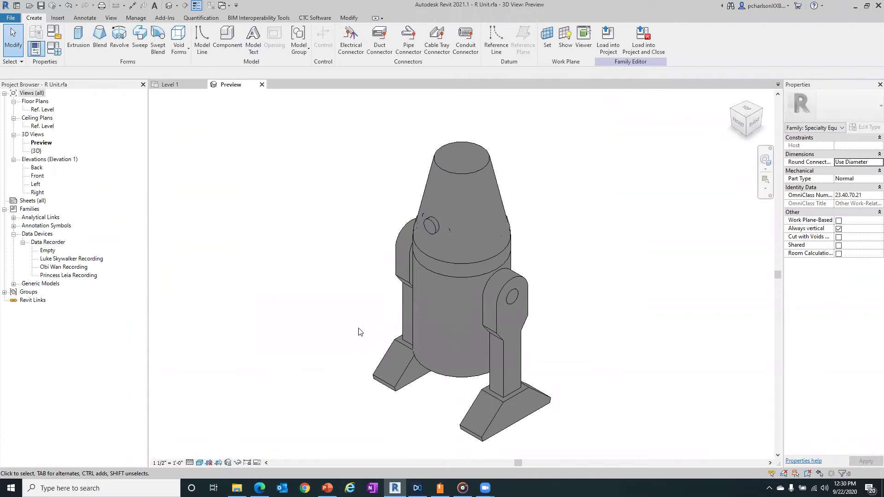
- Examine which family parameters can be associated with the body extrusion's Visible property, without associating one
click(445, 379)
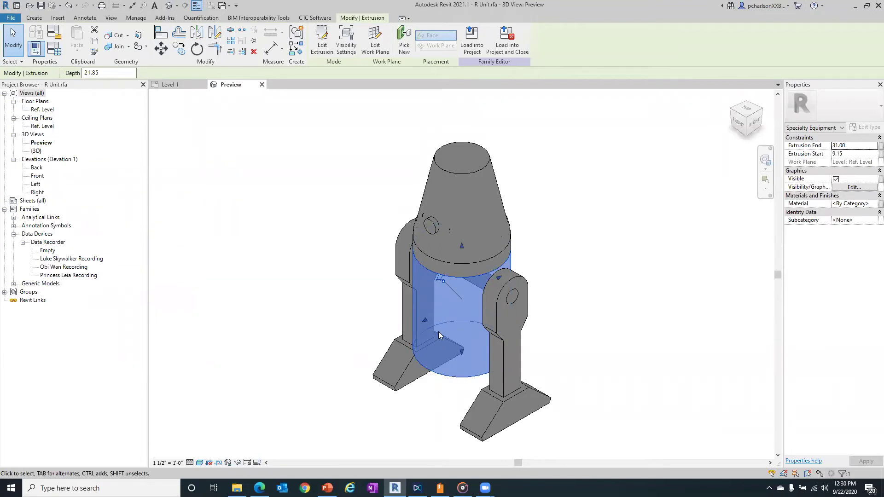
click(872, 180)
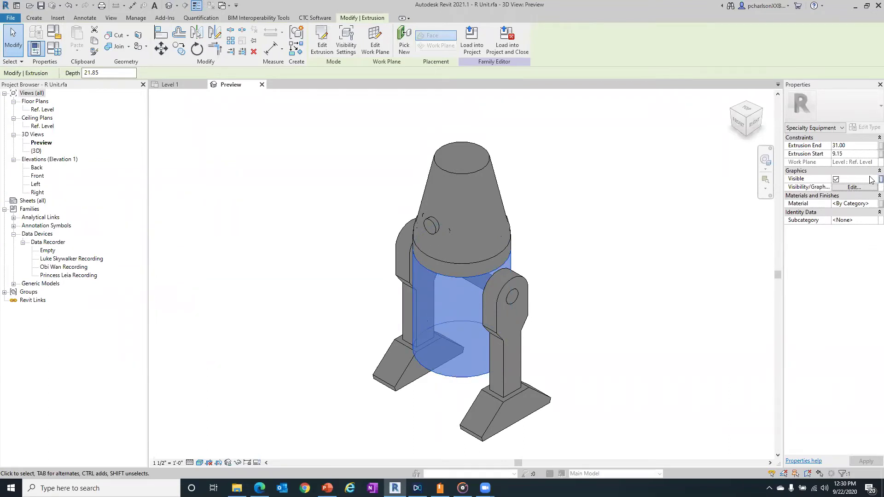
click(880, 179)
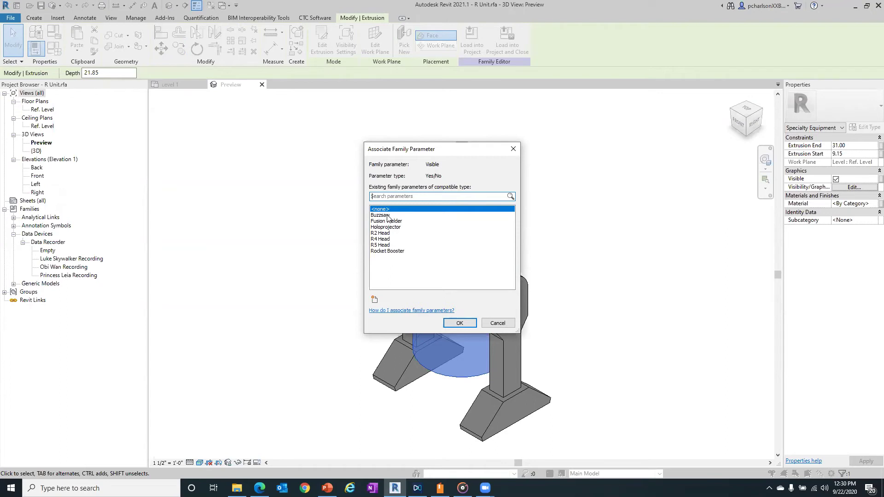
click(504, 324)
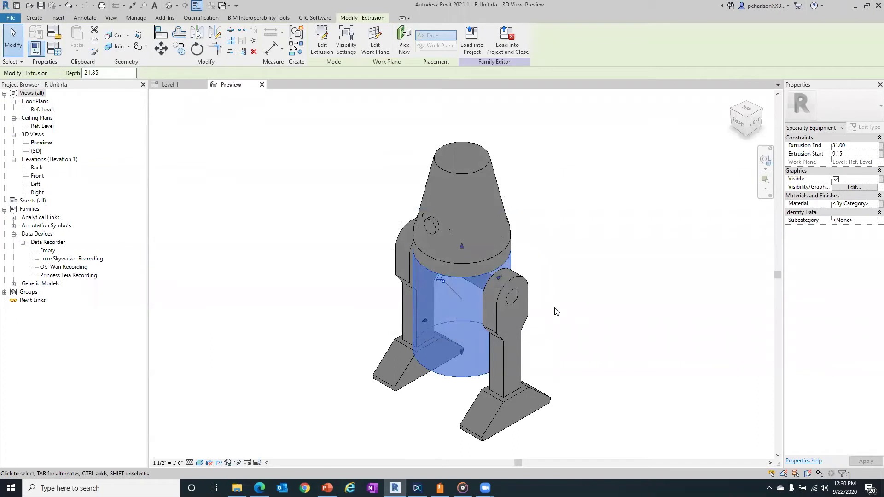
click(293, 201)
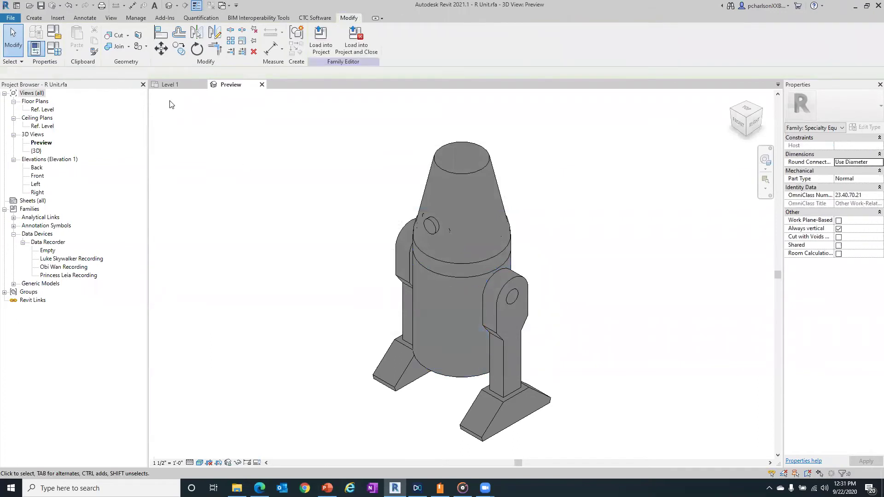
- Add the Material-Empire shared parameter from the Materials group to the family as an instance parameter under Materials and Finishes
click(52, 49)
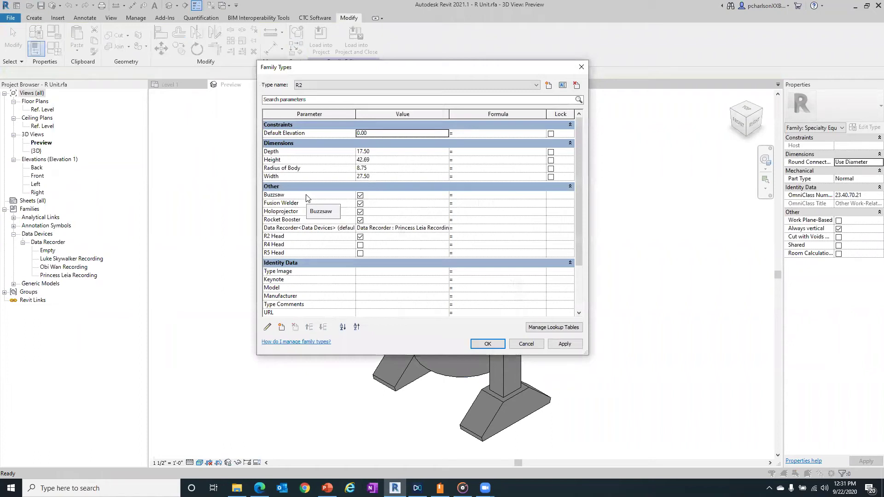
click(282, 328)
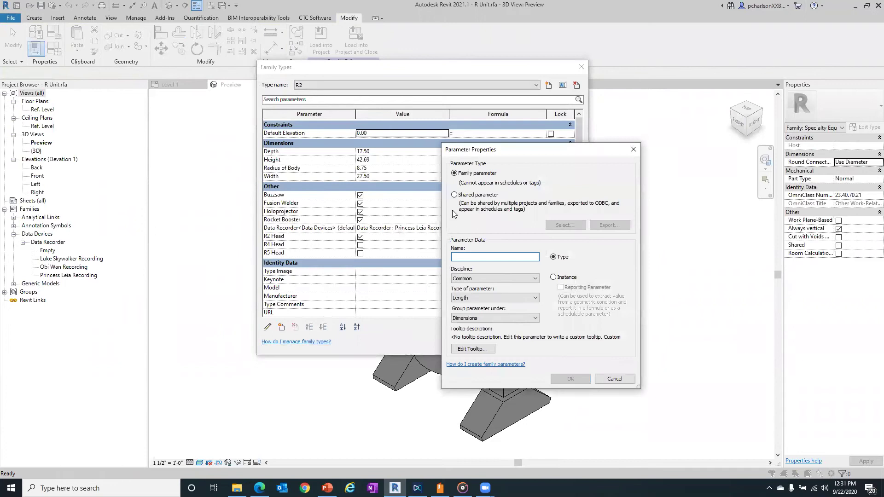
click(455, 196)
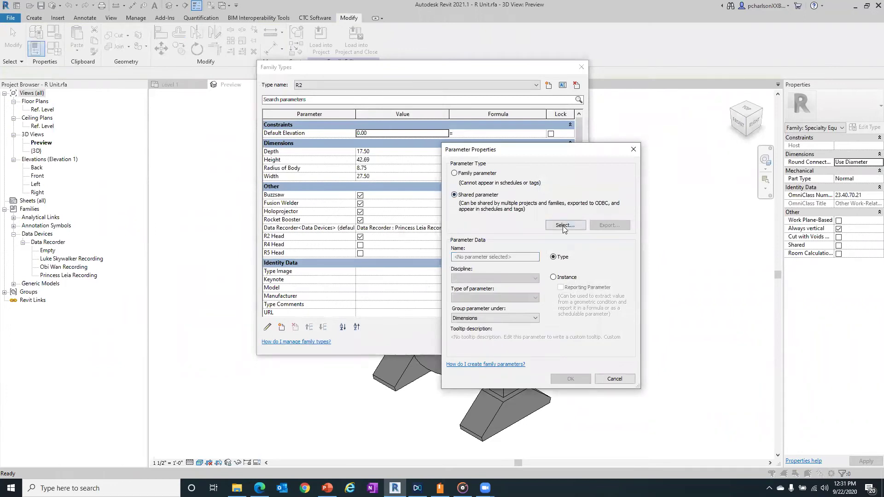
click(564, 225)
click(554, 221)
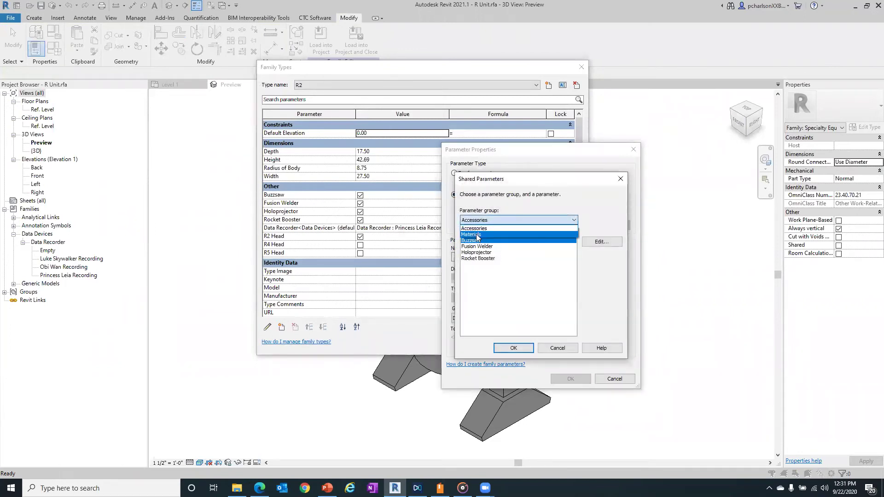
click(483, 237)
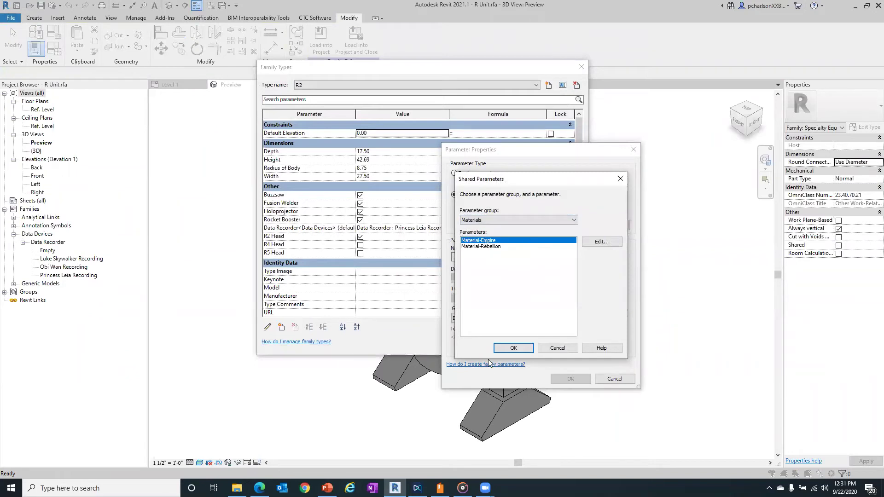
click(510, 348)
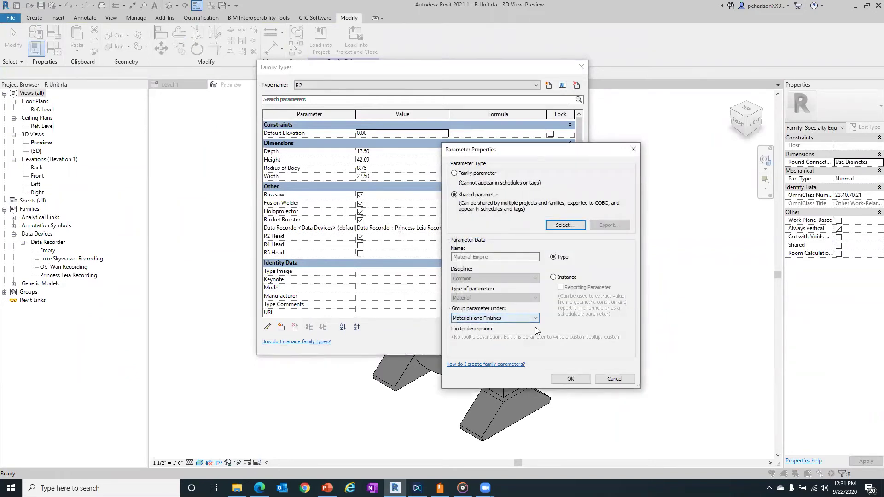
click(556, 277)
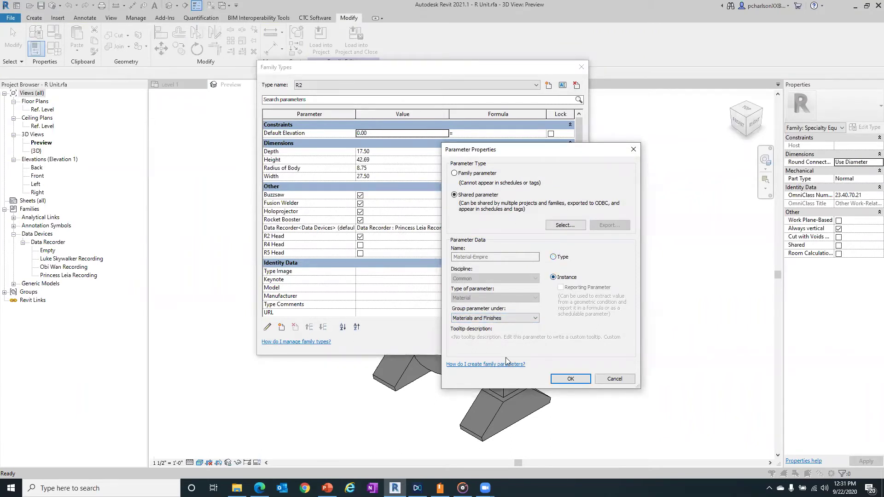
click(571, 379)
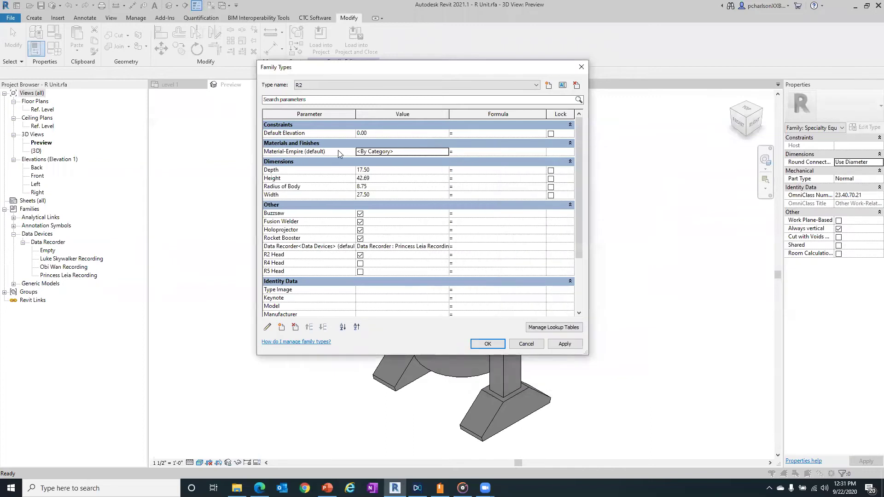
- Add the Material-Rebellion shared parameter from the Materials group to the family as a type parameter under Materials and Finishes
click(282, 327)
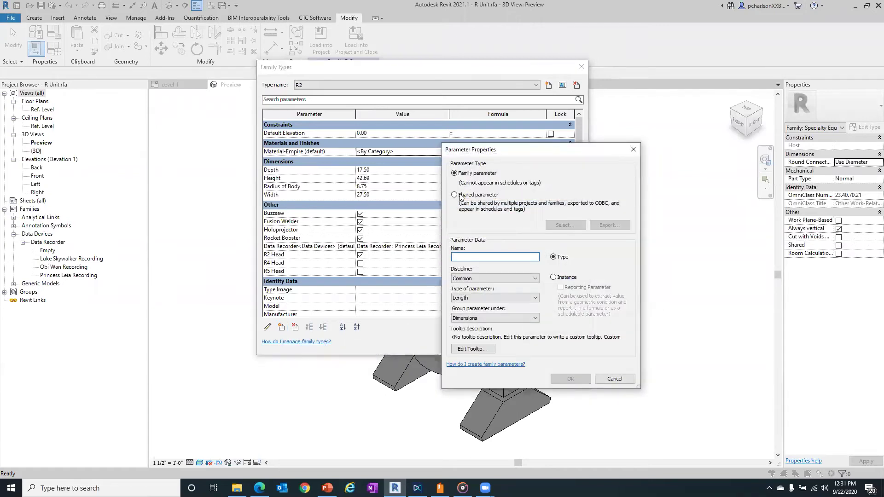
click(461, 196)
click(560, 226)
click(501, 220)
click(490, 244)
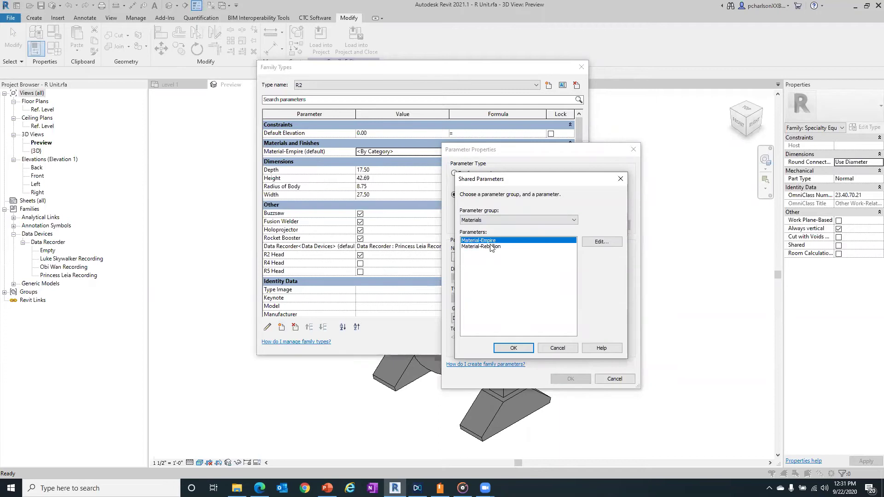
click(491, 247)
click(510, 348)
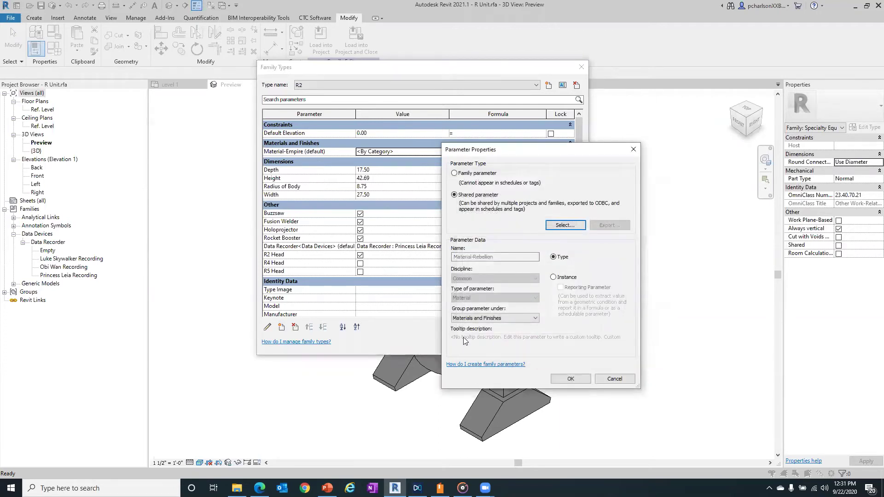
click(571, 379)
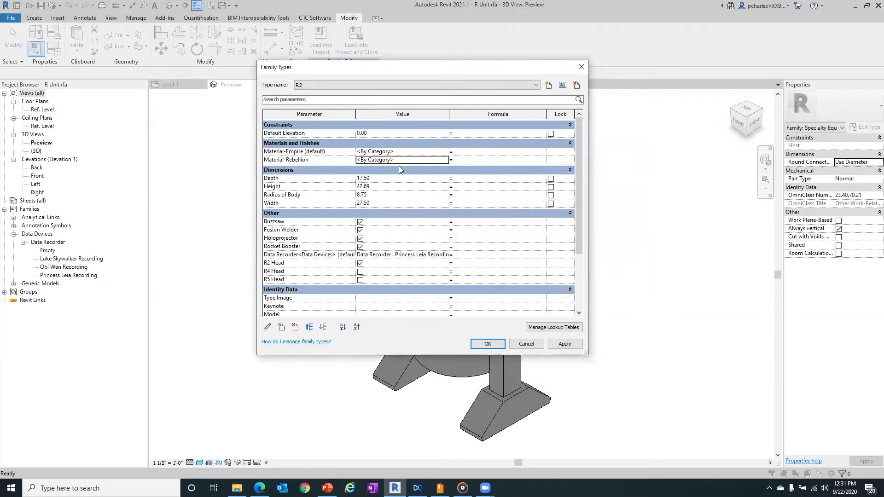
click(316, 178)
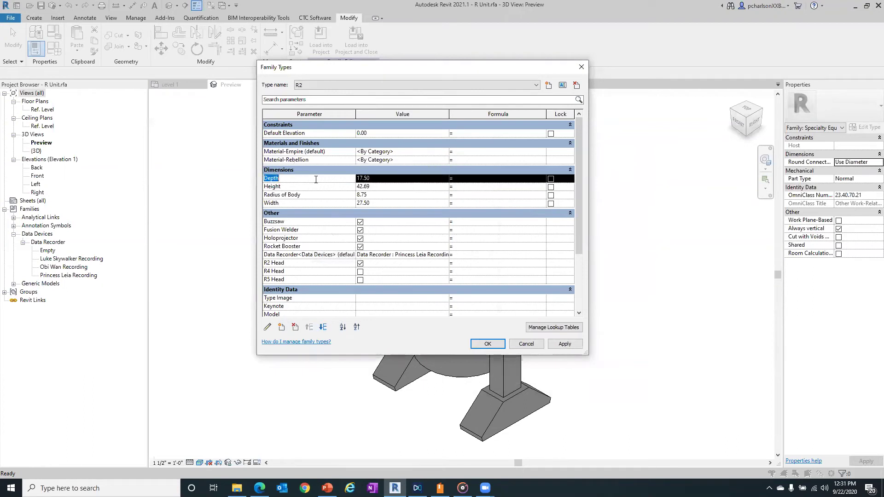
click(318, 152)
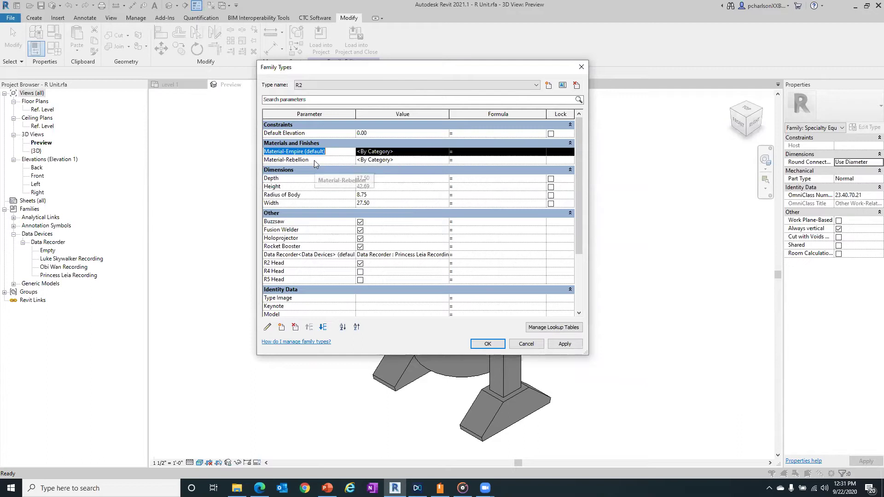
click(299, 160)
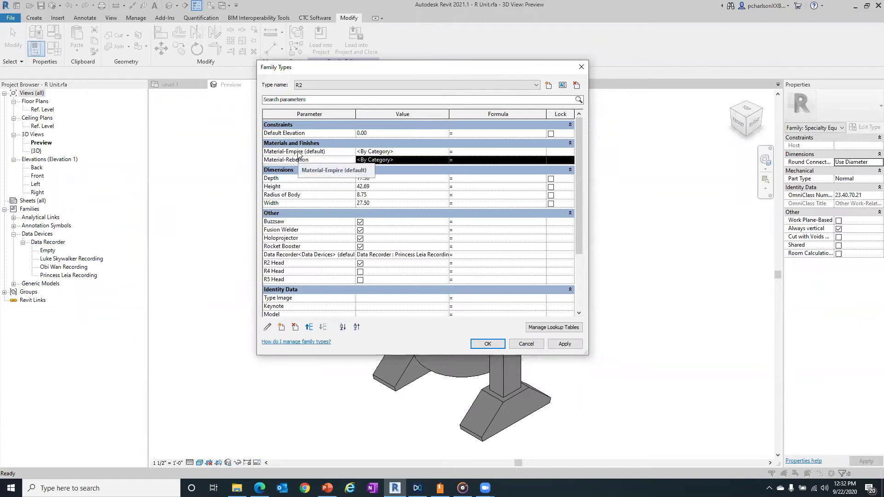
click(282, 327)
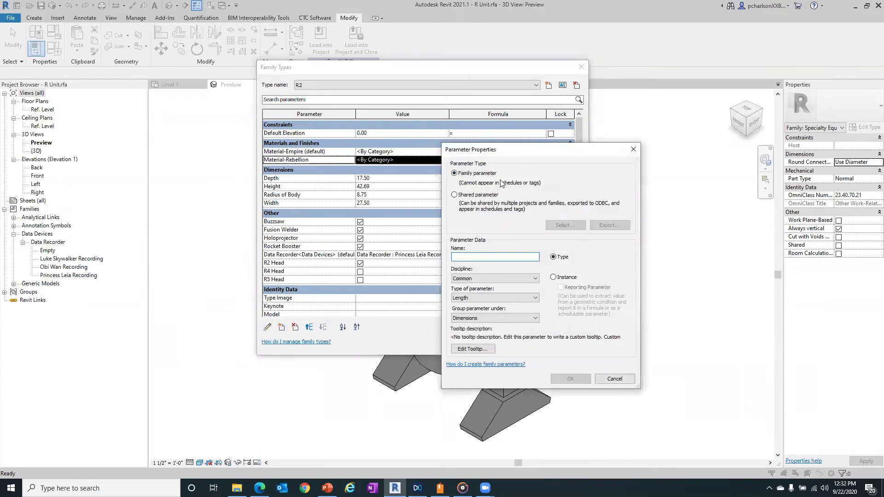
click(522, 298)
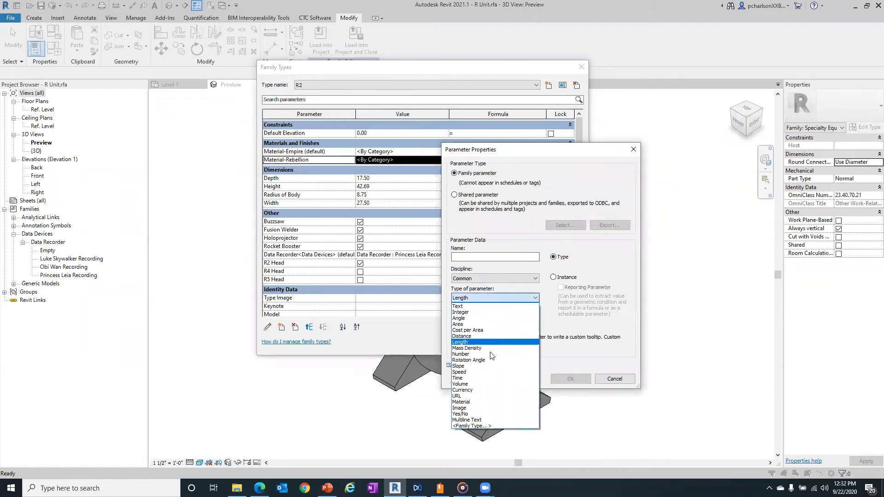
click(484, 402)
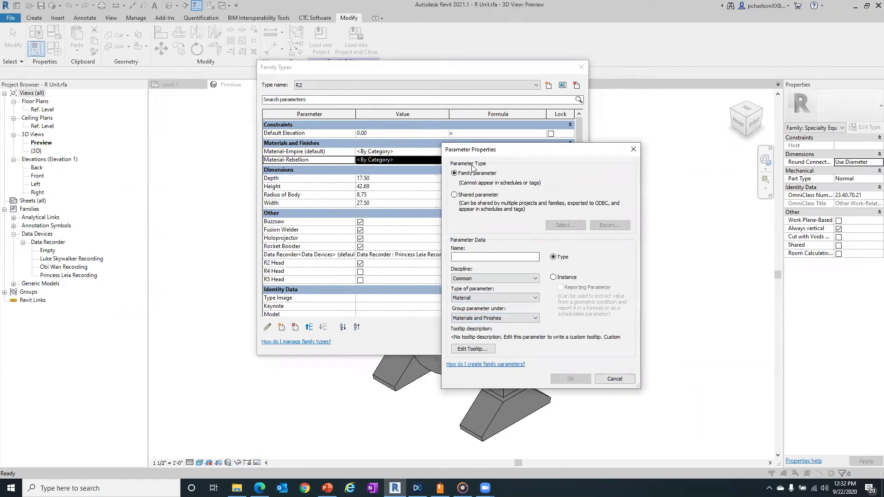
click(615, 379)
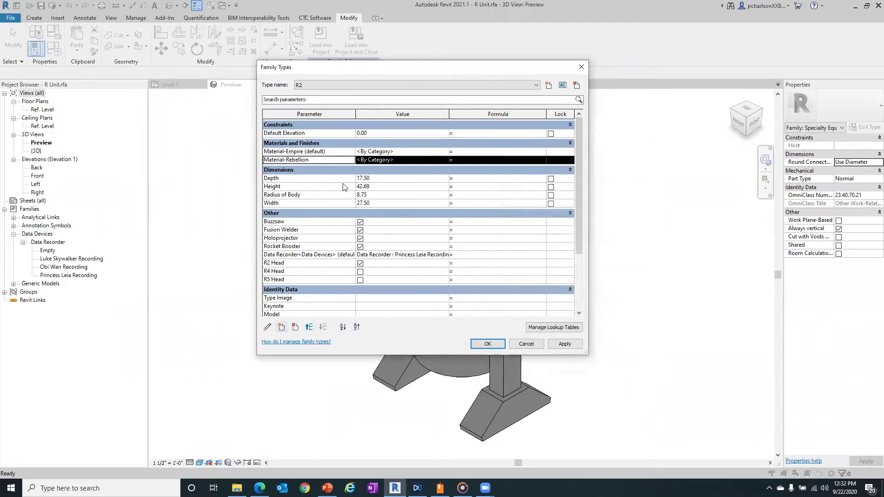
- Open the Material Browser for the R2 type's Material-Rebellion value
click(316, 159)
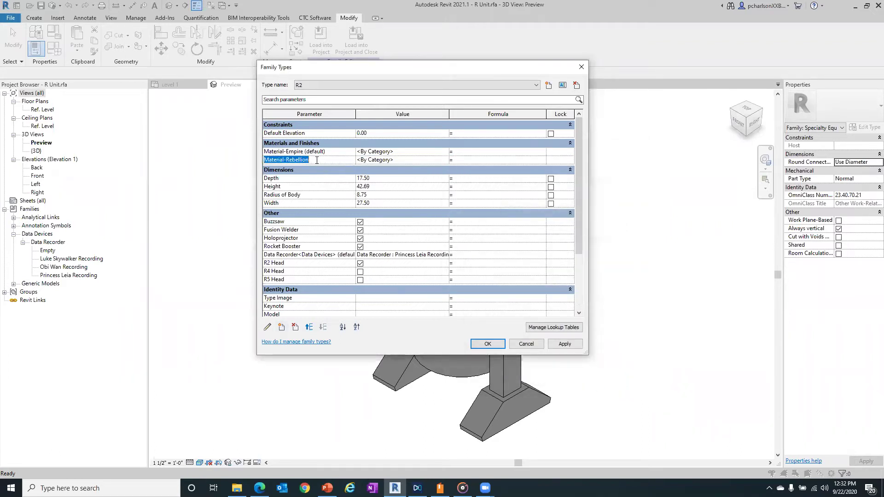
click(392, 161)
click(446, 159)
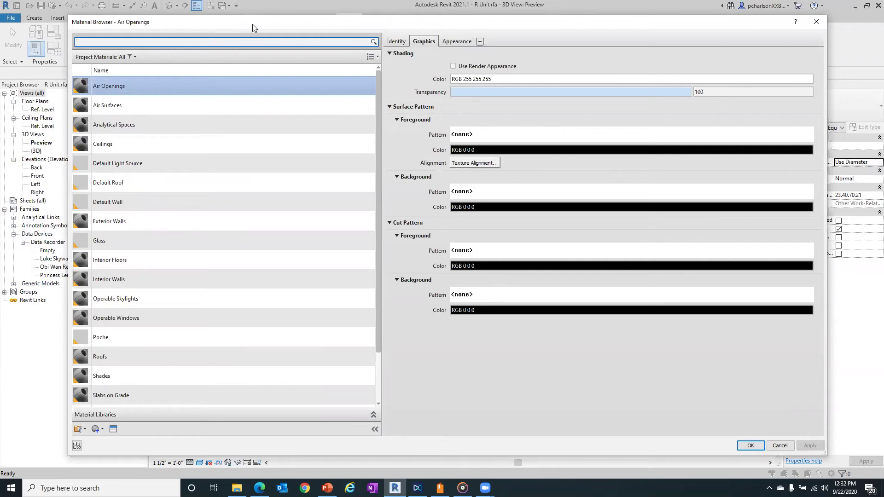
drag(253, 27, 248, 24)
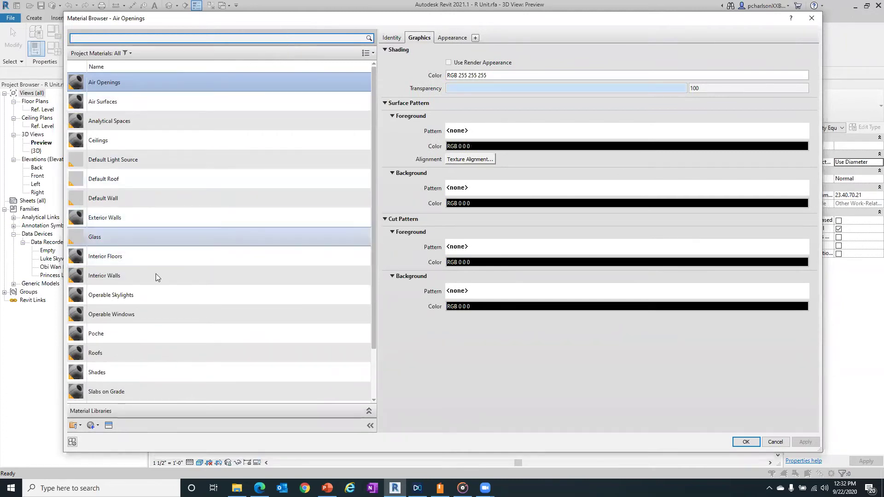
- Look through the list of project materials available in the family
scroll(133, 129, down, 2)
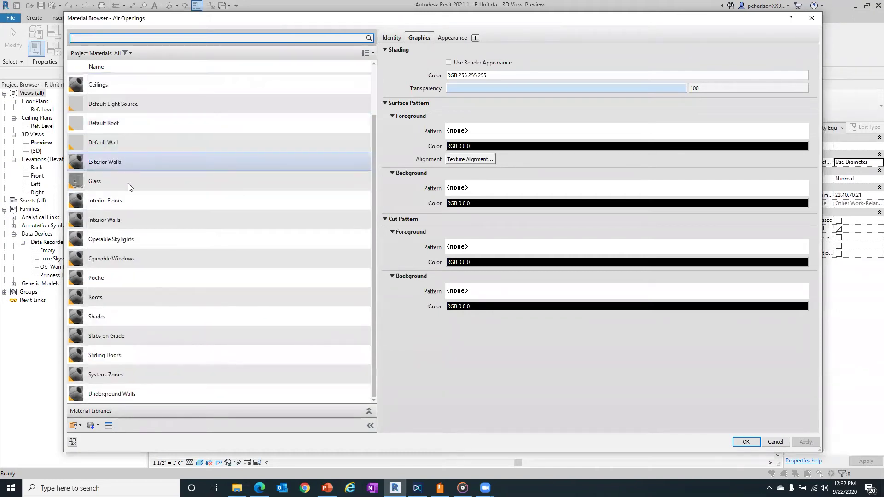
scroll(119, 365, up, 2)
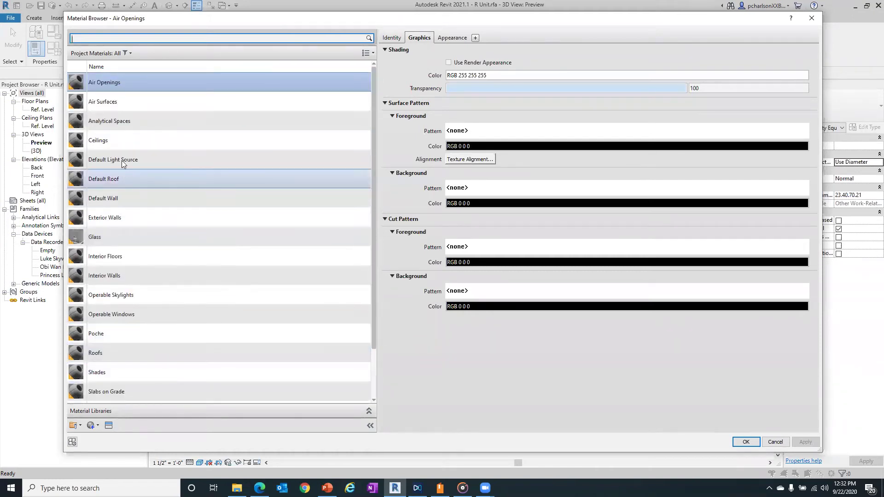
scroll(121, 110, down, 1)
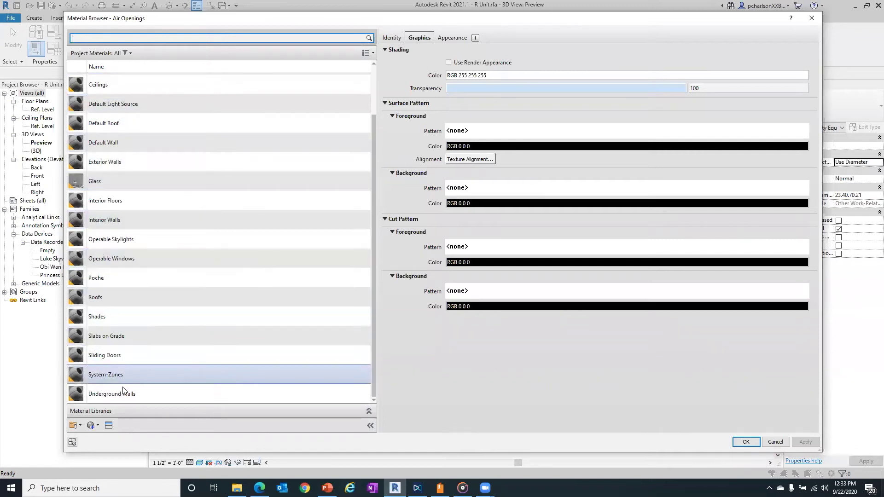
scroll(131, 326, up, 1)
scroll(132, 325, down, 1)
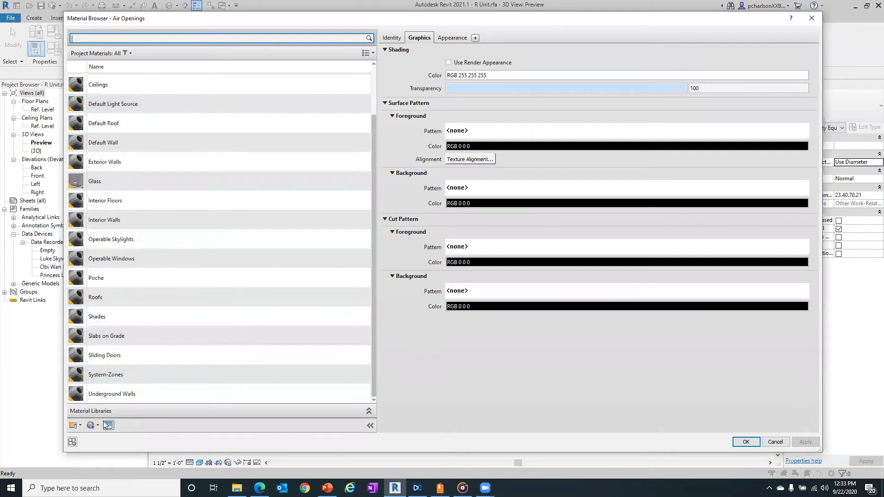
- Expand the material libraries and open the AEC Materials library
click(369, 411)
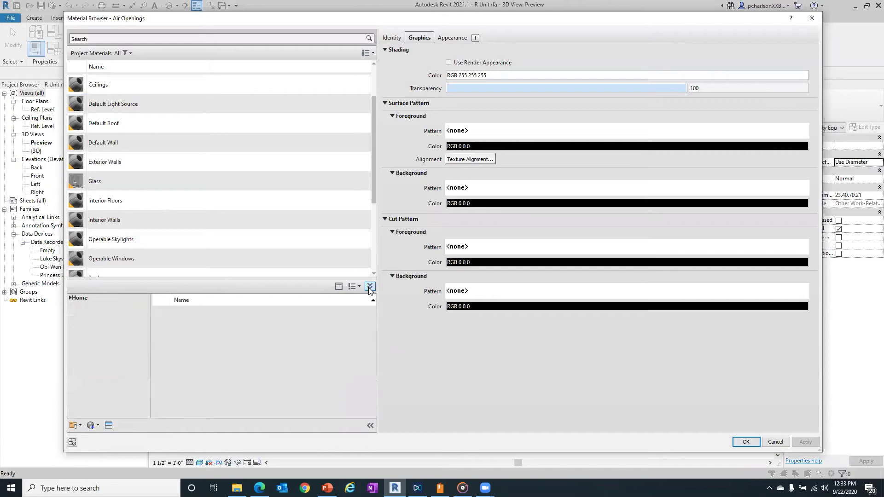
click(369, 287)
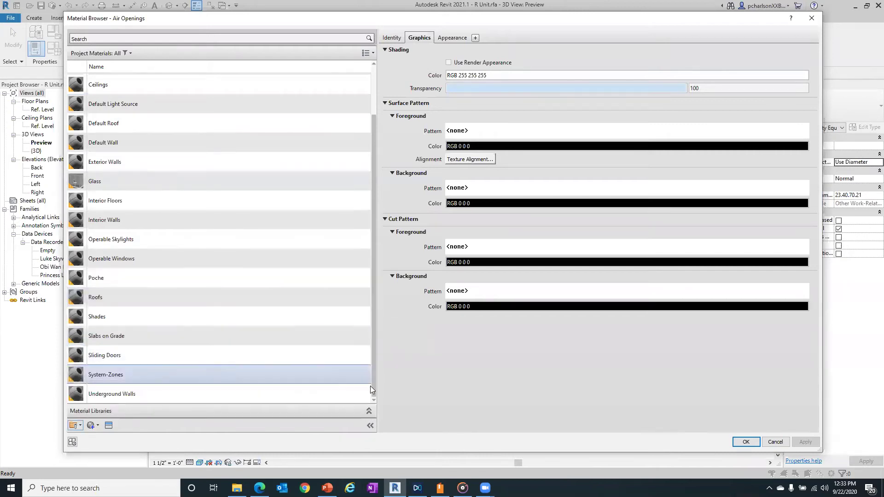
click(369, 411)
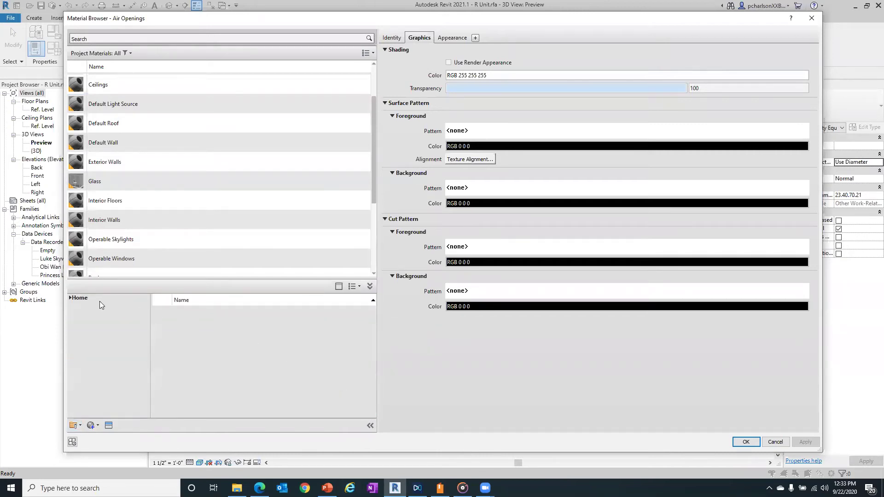
click(76, 299)
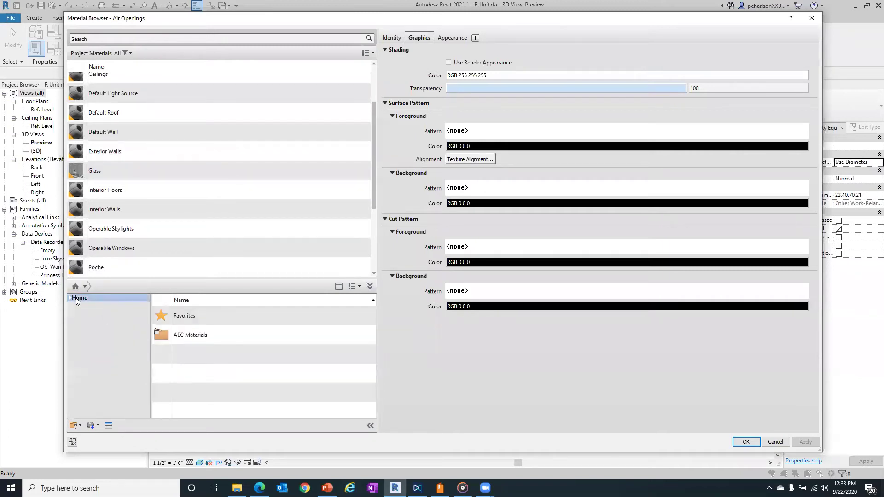
double_click(192, 338)
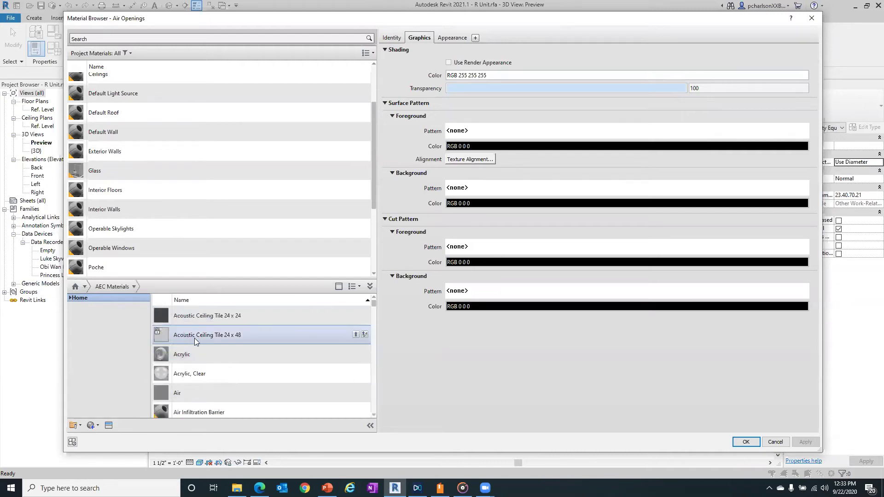
- Look through the whole AEC Materials library to see which materials it offers
scroll(194, 338, down, 7)
scroll(197, 335, down, 10)
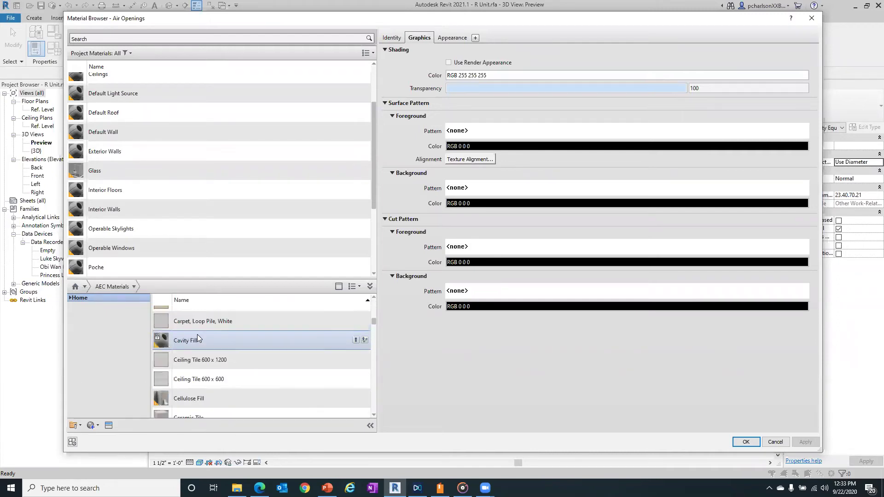
scroll(200, 334, down, 12)
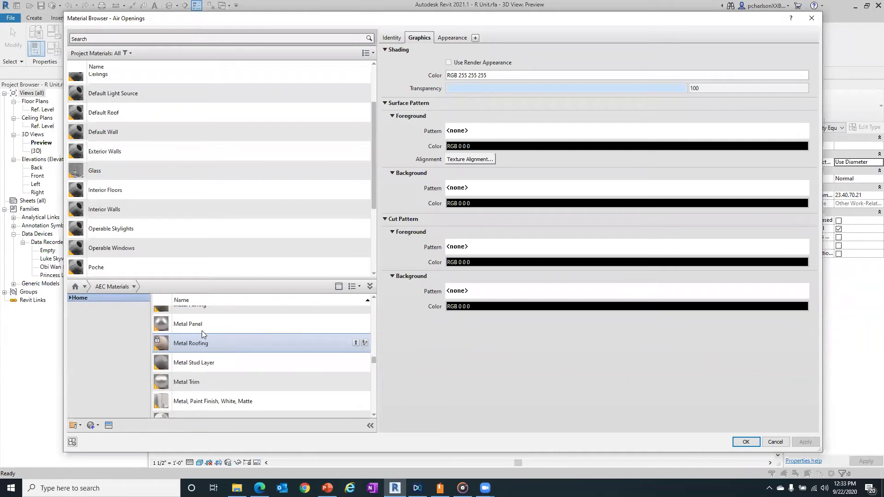
scroll(202, 331, down, 8)
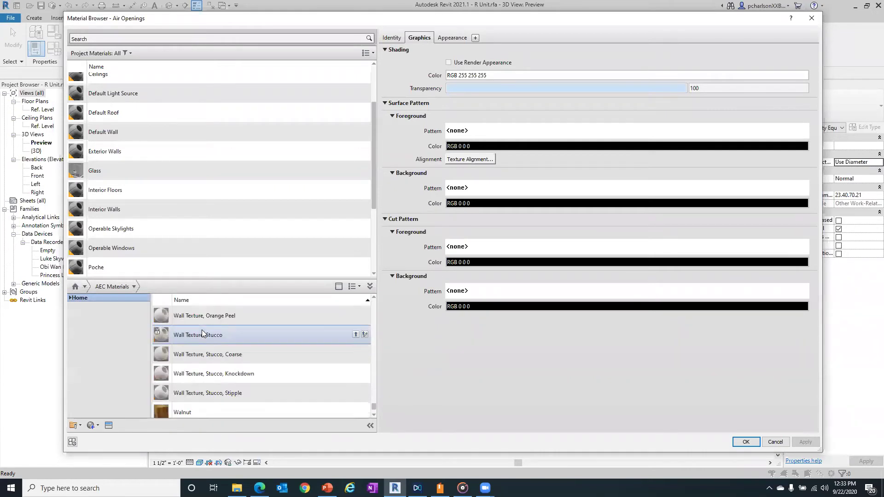
scroll(202, 332, up, 8)
scroll(202, 332, up, 20)
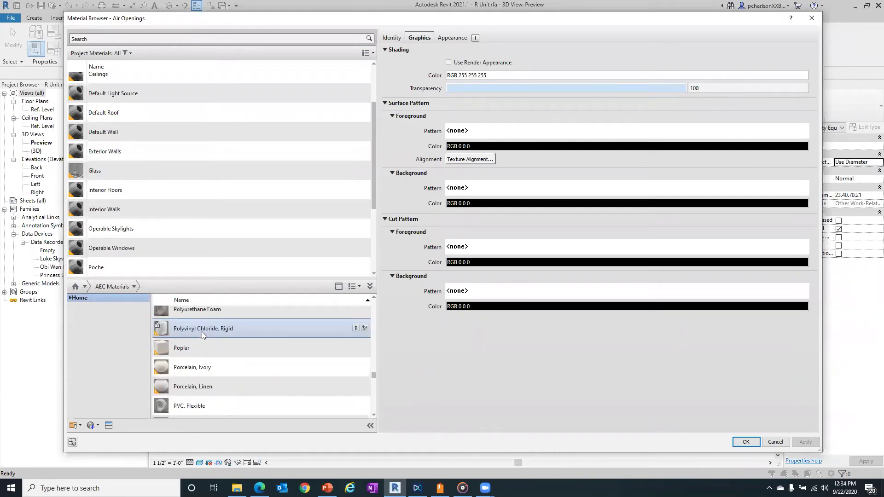
scroll(202, 333, up, 15)
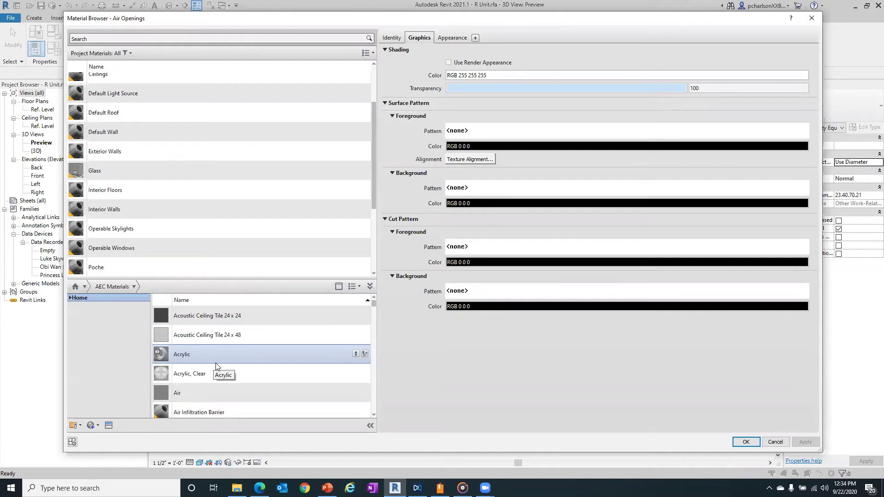
scroll(115, 102, up, 1)
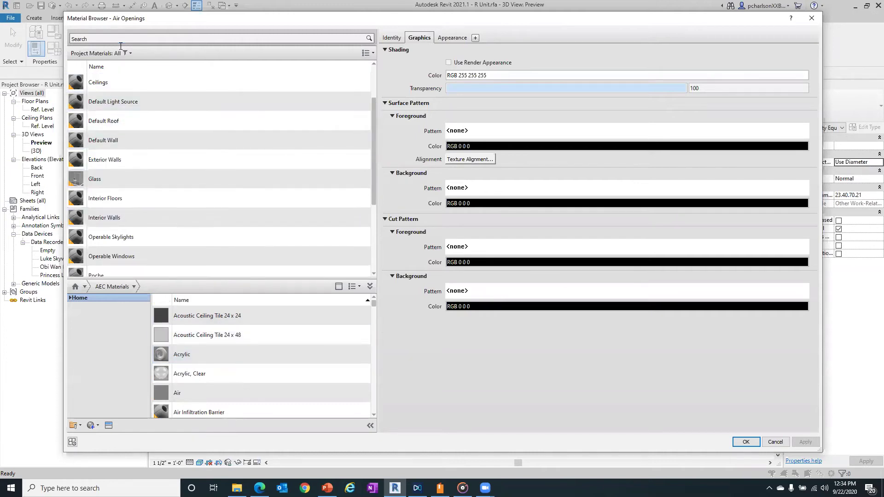
- Search the materials for "alum", widen the Name column of the library results and review the matches
click(86, 38)
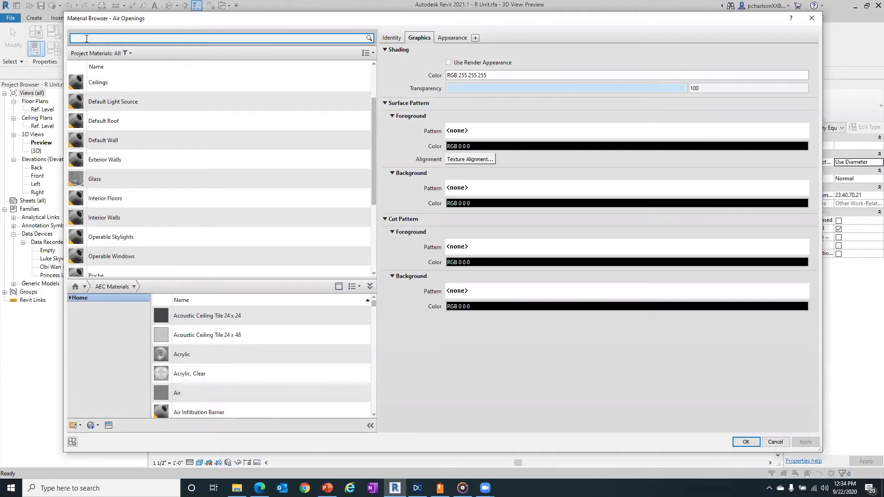
text(alu)
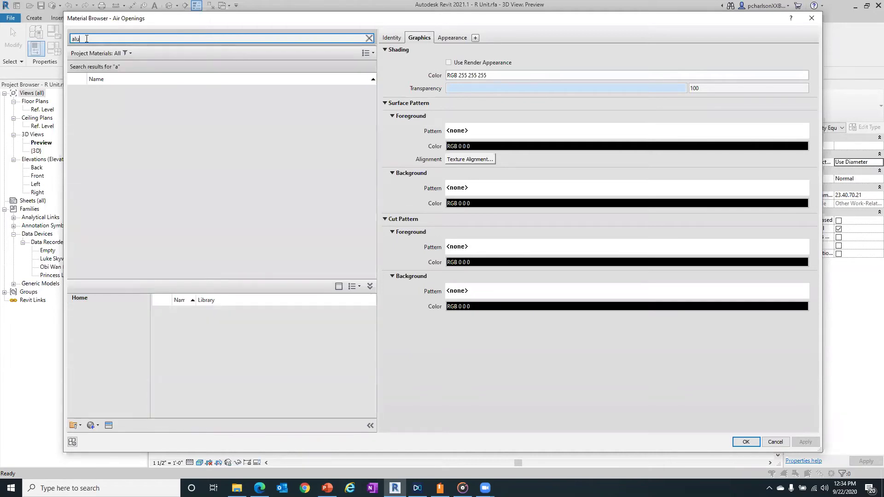
text(m)
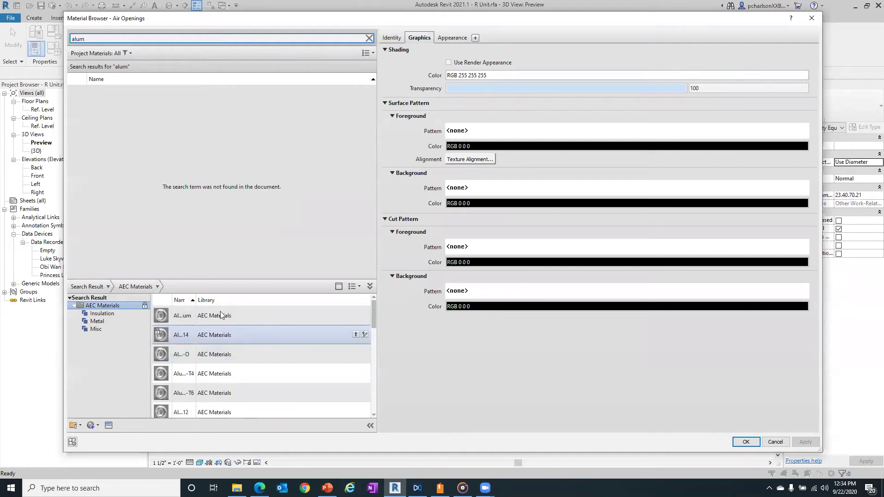
drag(196, 300, 249, 300)
scroll(293, 337, down, 6)
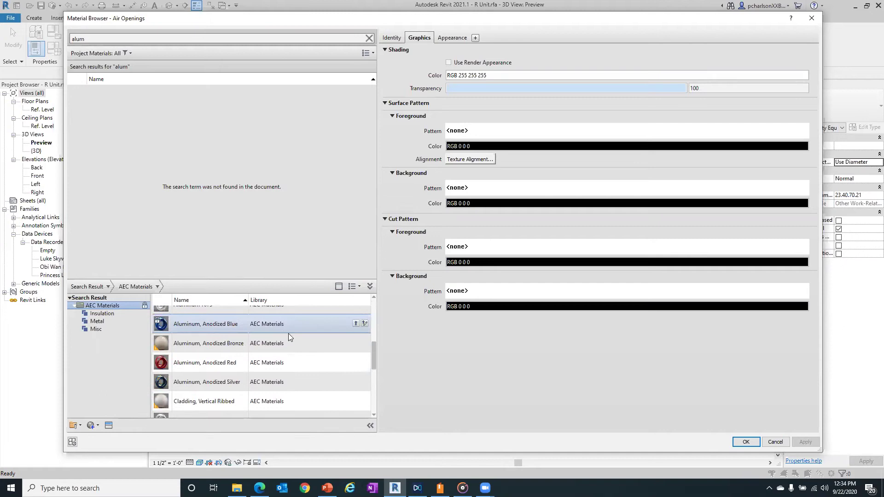
scroll(288, 334, down, 4)
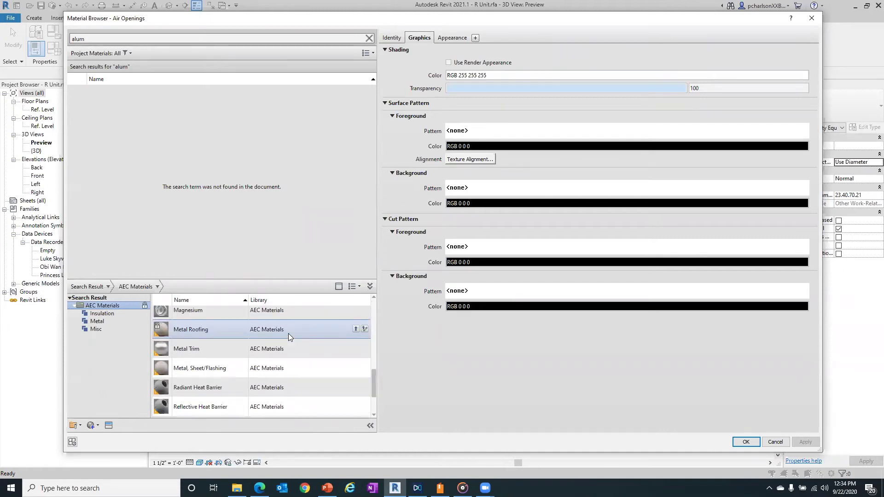
scroll(289, 336, up, 10)
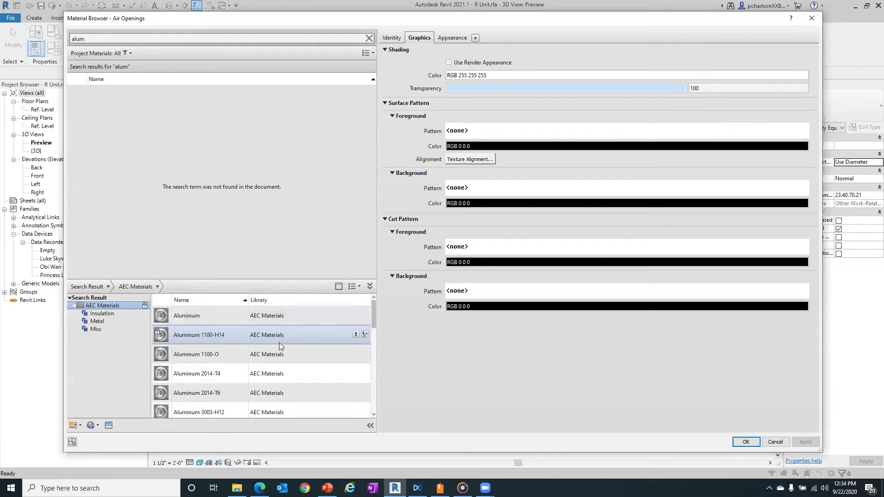
- Examine the Identity, Appearance, Physical and Thermal properties of the library material Aluminum, including its appearance information
click(211, 313)
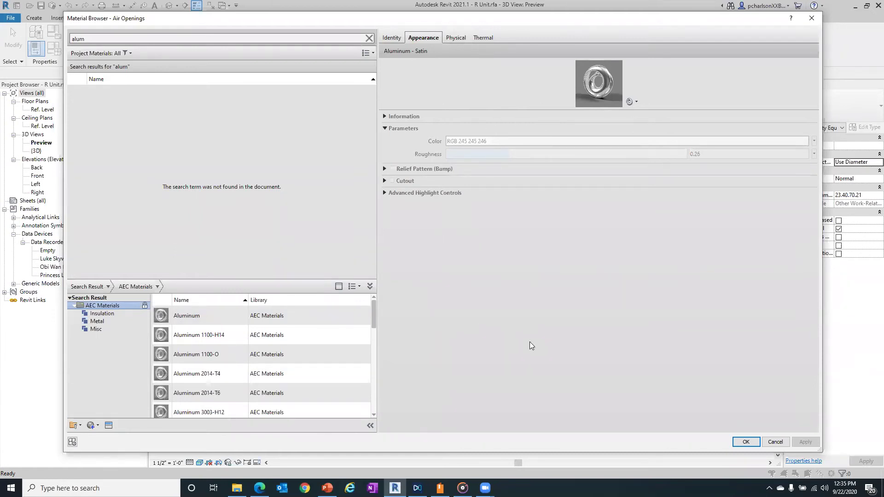
click(389, 40)
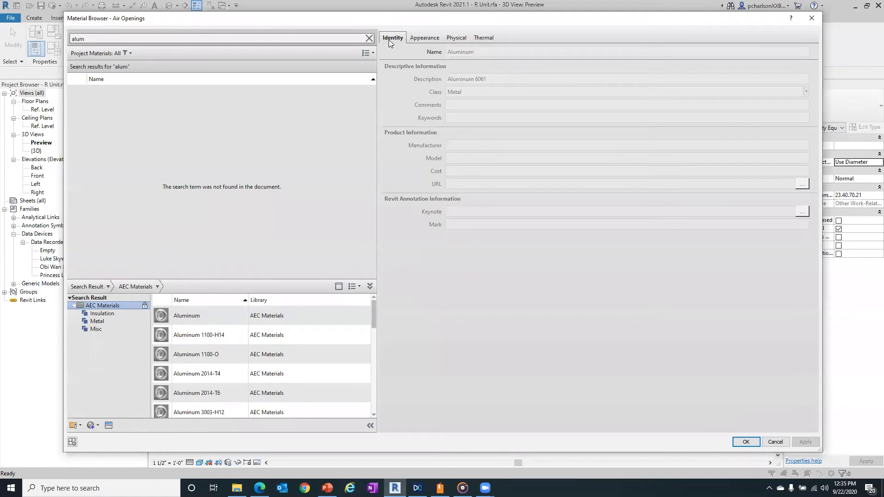
click(420, 37)
click(449, 37)
click(482, 38)
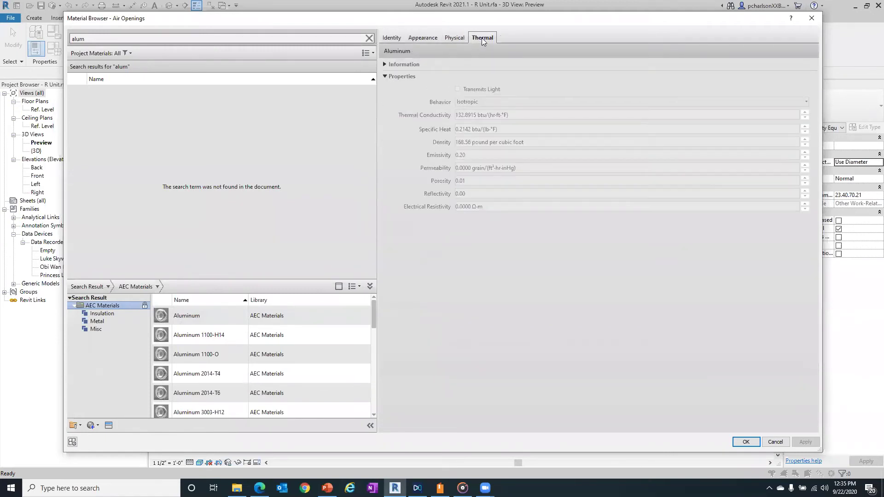
click(393, 38)
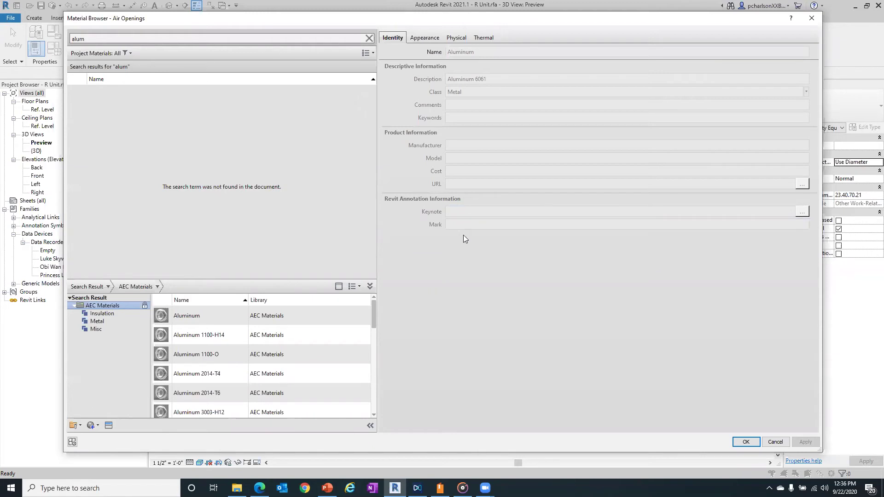
click(422, 38)
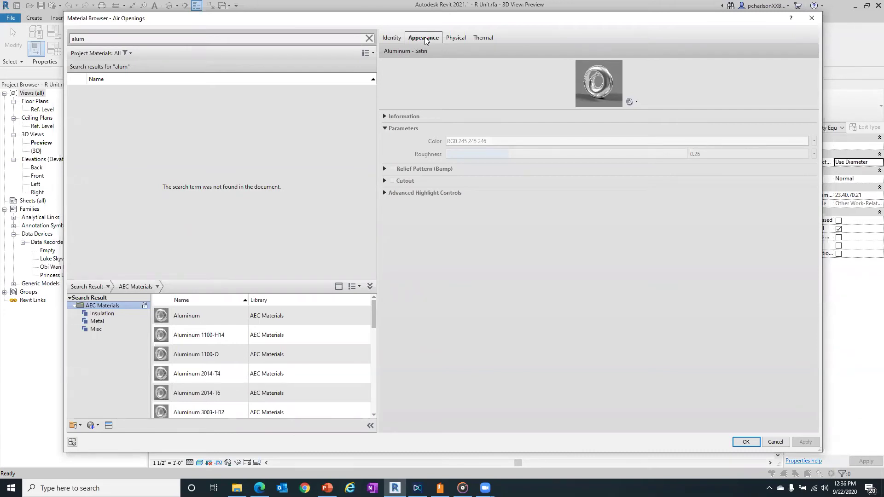
mouse_move(220, 317)
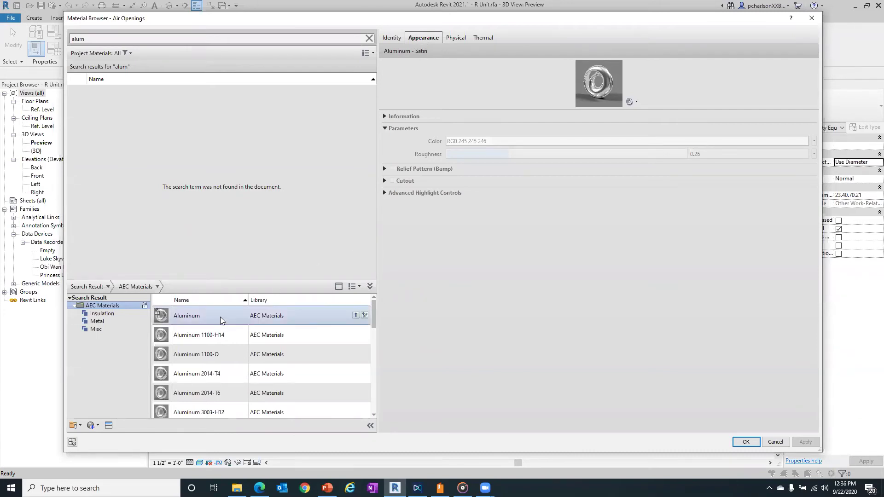
click(405, 116)
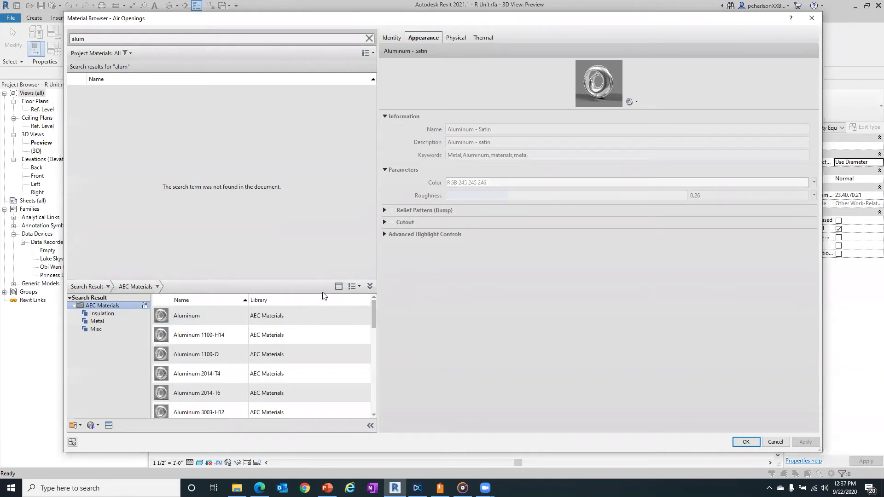
- Browse the aluminum search results in the AEC Materials library and inspect the Appearance properties of several matching materials
click(187, 352)
click(192, 371)
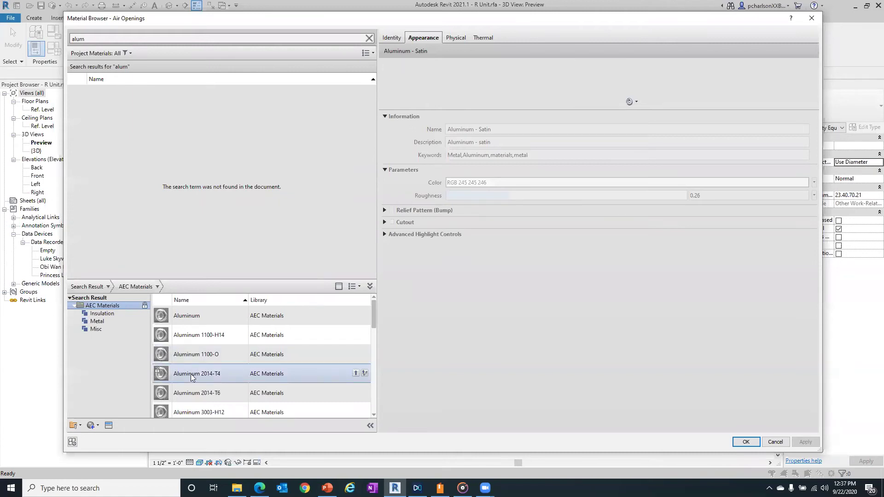
click(190, 403)
scroll(194, 392, down, 5)
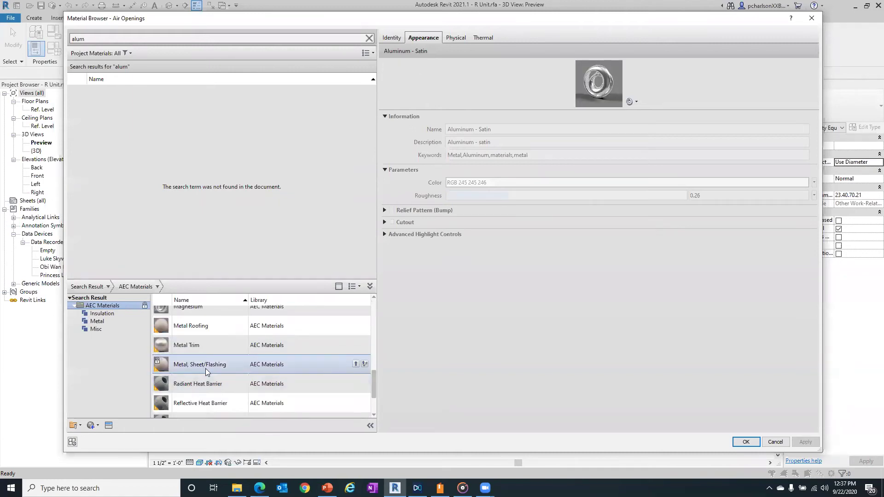
click(200, 384)
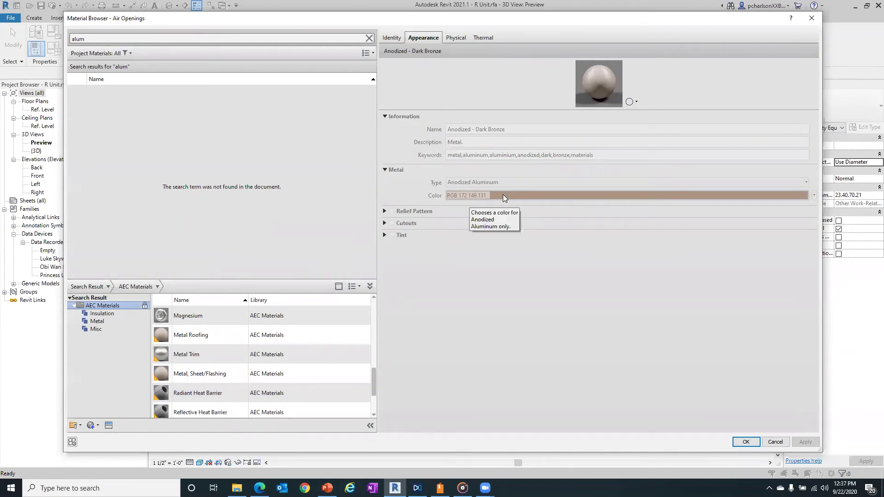
- Search the materials for "wood" and add Redwood from the AEC Materials library to the document materials
double_click(90, 39)
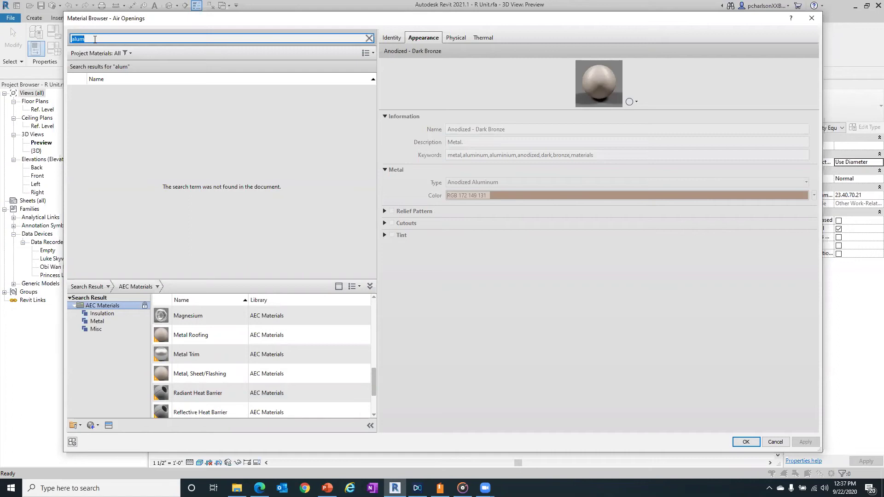
text(wood)
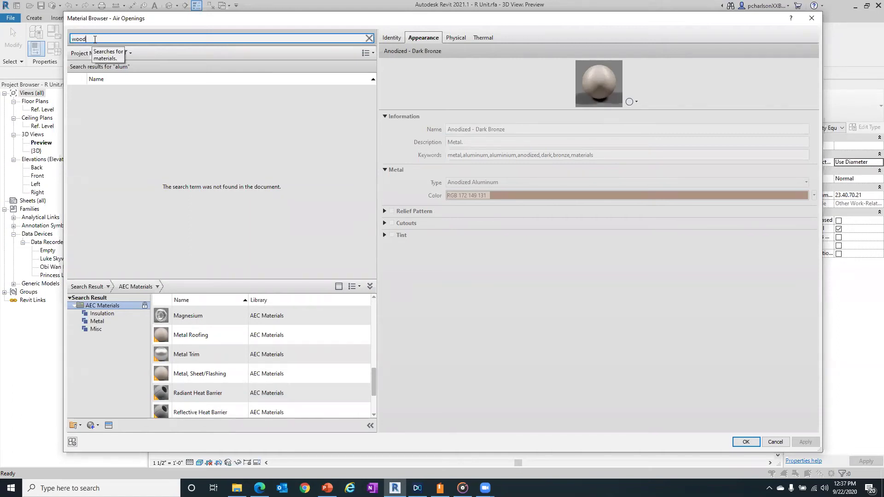
scroll(200, 319, down, 2)
scroll(200, 319, down, 2)
click(204, 335)
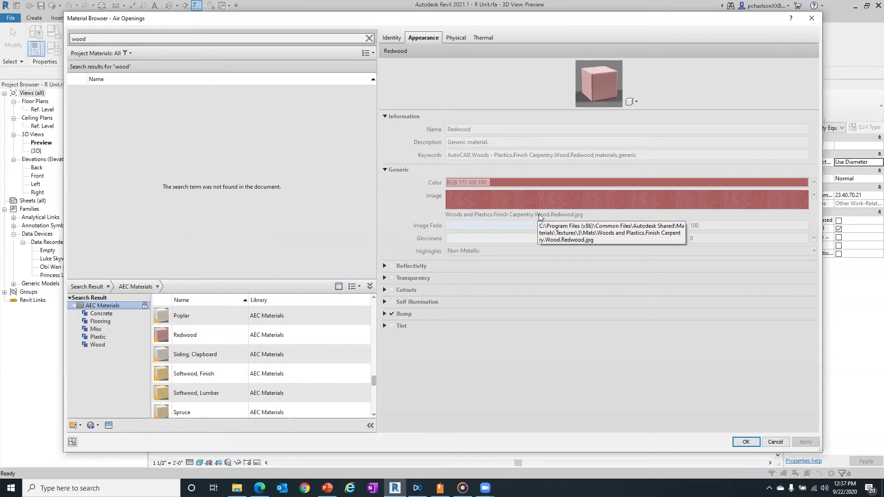
mouse_move(569, 197)
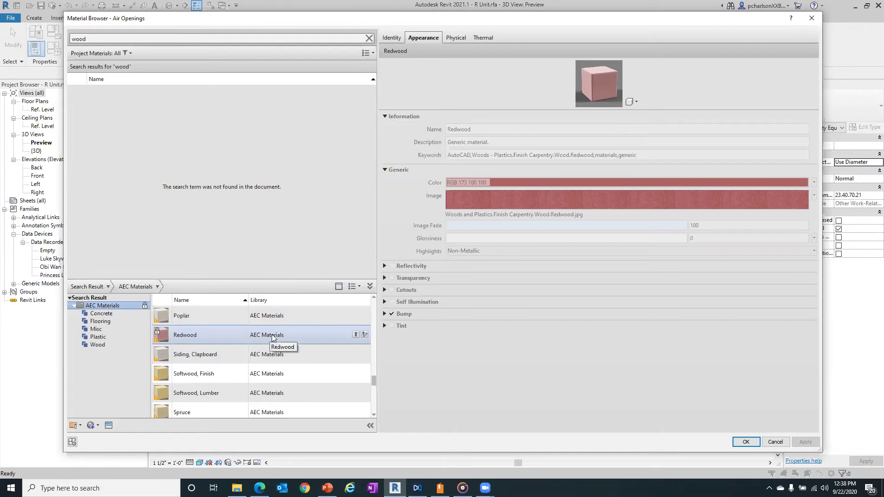
click(356, 335)
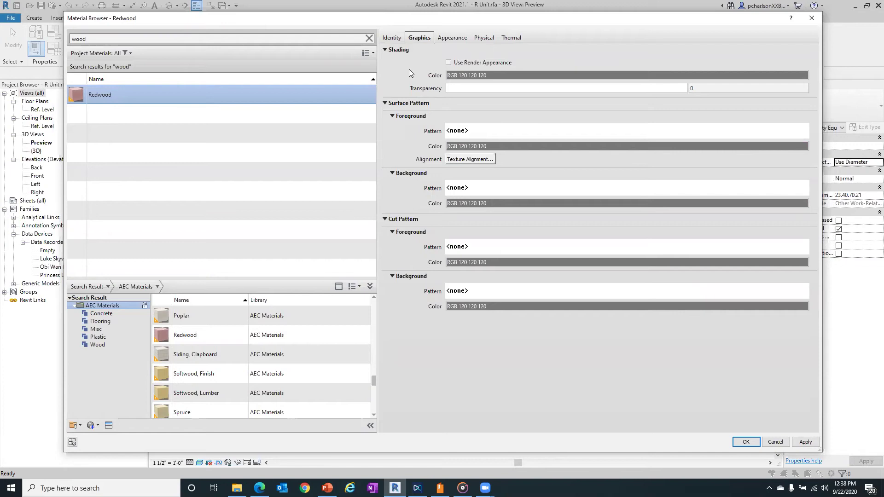
- Replace the Redwood material's appearance image with white_ash_amaretto.png from the Mats folder
click(450, 37)
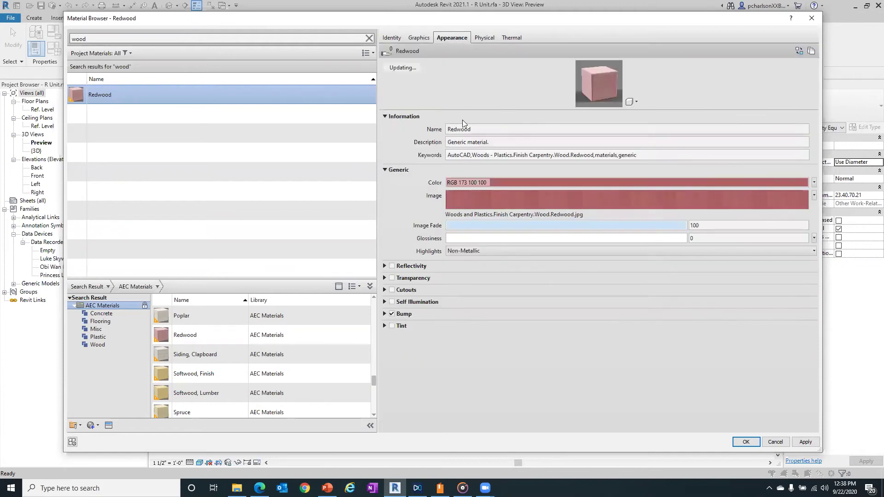
click(548, 215)
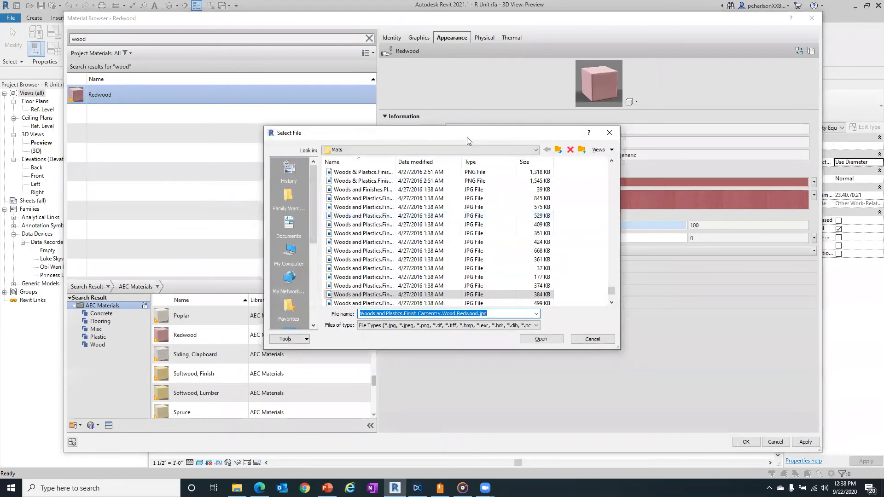
drag(483, 131, 572, 47)
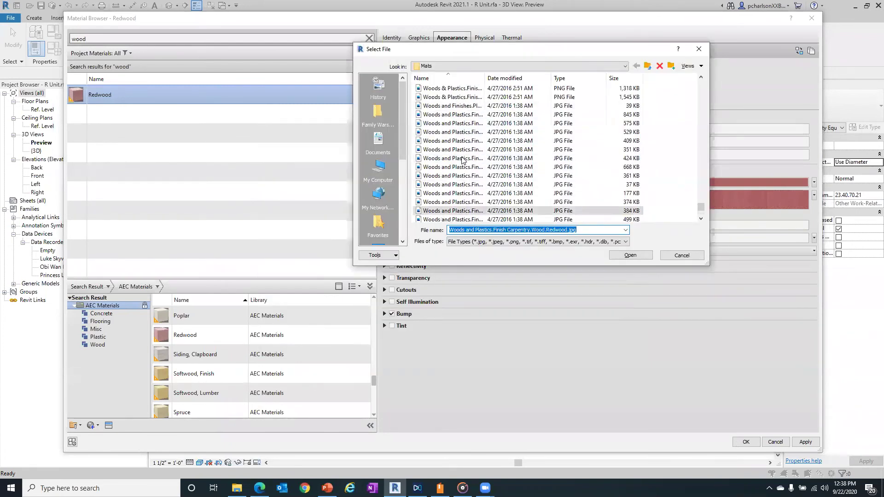
scroll(463, 160, up, 5)
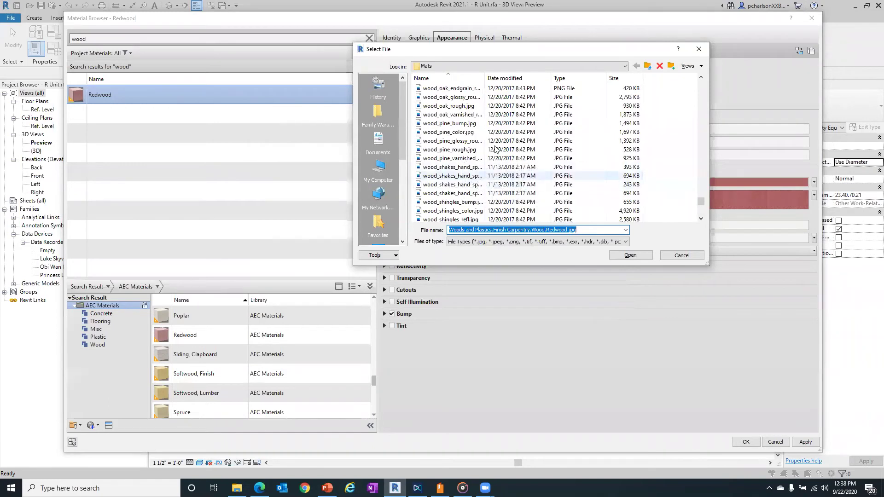
drag(485, 76, 548, 72)
scroll(484, 175, up, 4)
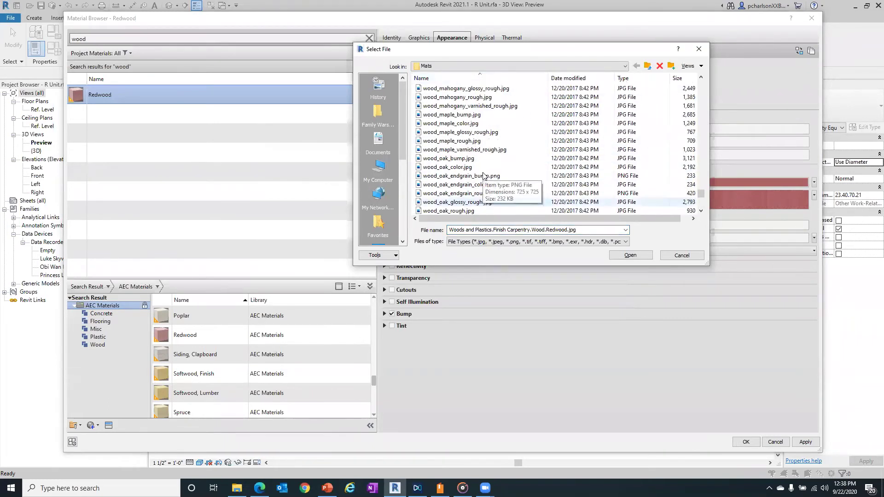
scroll(483, 175, up, 3)
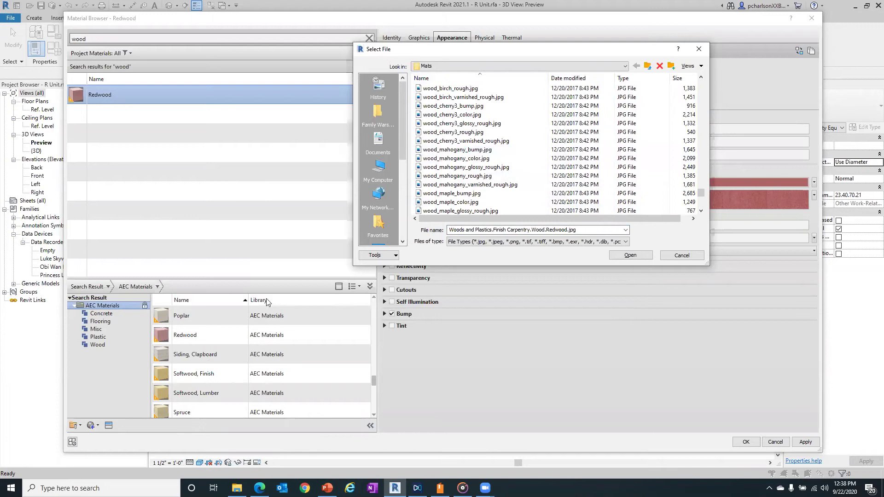
scroll(475, 143, up, 1)
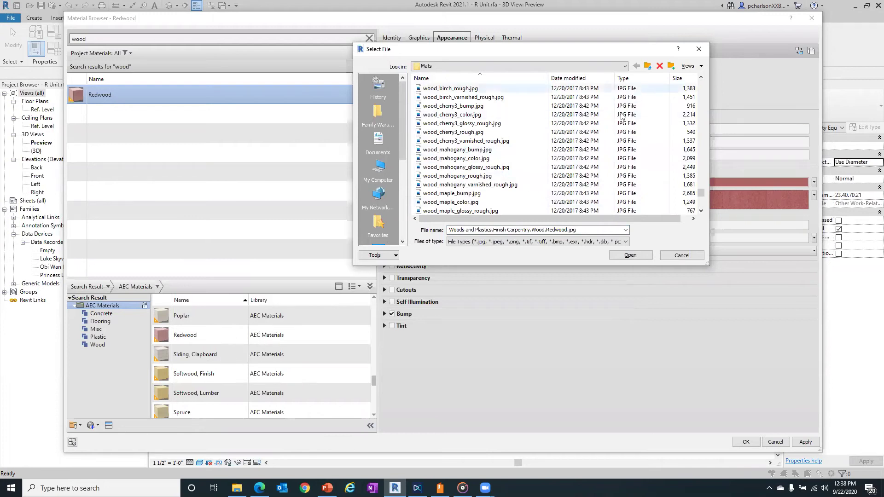
scroll(472, 141, up, 5)
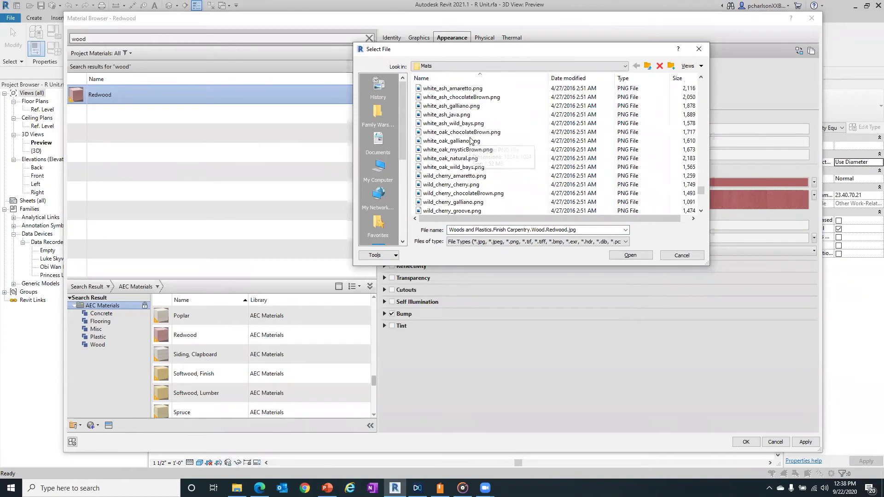
scroll(453, 119, up, 6)
scroll(453, 119, down, 2)
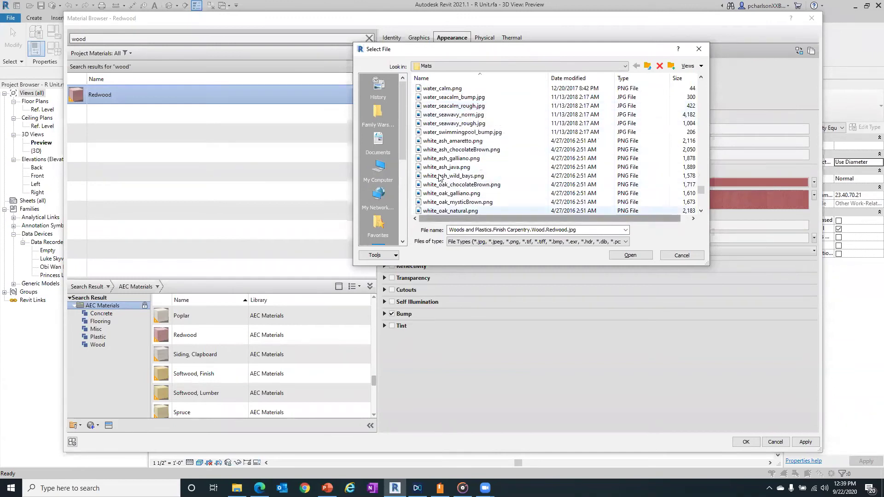
click(457, 142)
click(638, 260)
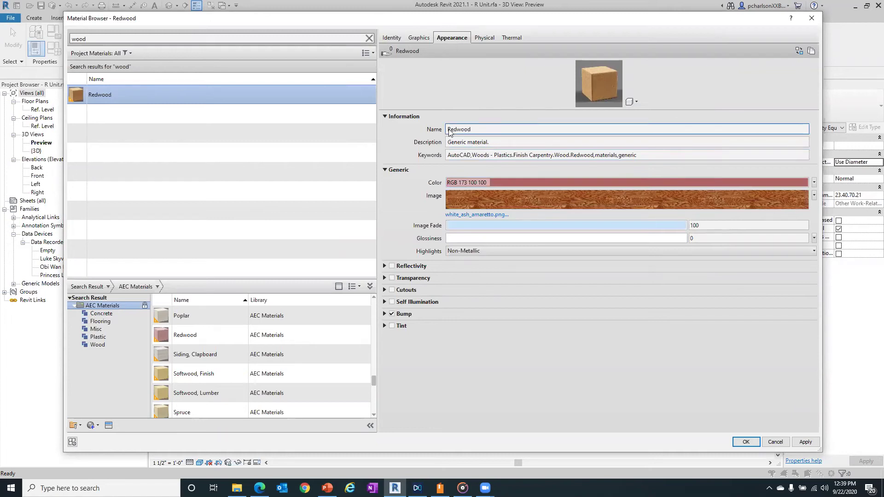
- Rename the Redwood material's appearance asset to "White Ash Amaretto"
click(495, 133)
drag(490, 130, 418, 130)
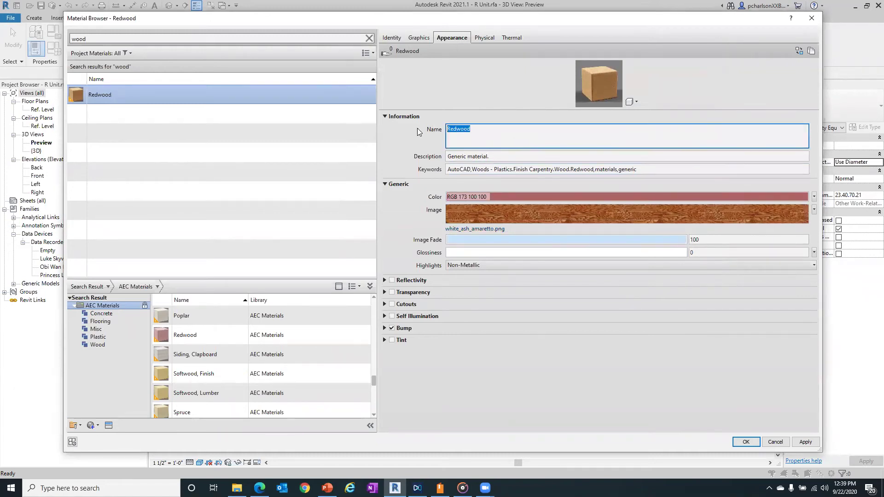
text(White Ash Amaretto)
- Remove the Woods - Plastics.Finish Carpentry.Wood.Redwood entry from the appearance keywords and append "ash" and "amaretto"
click(528, 156)
click(500, 155)
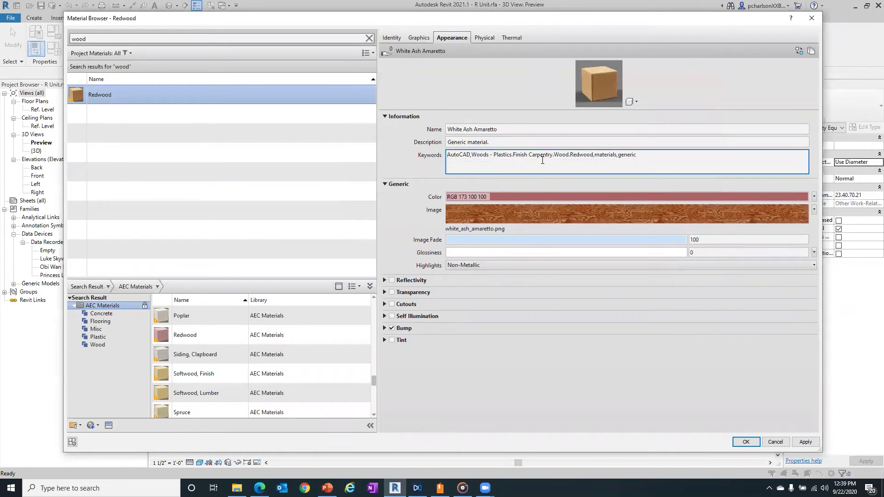
shift+click(594, 155)
drag(594, 155, 559, 154)
drag(559, 155, 472, 156)
key(Delete)
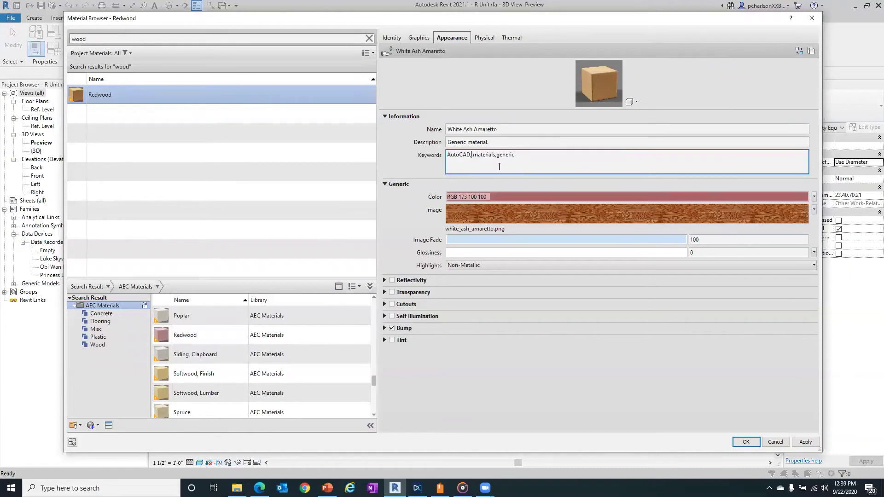
click(529, 155)
text(,ash,amarett)
- Preview the White Ash Amaretto image and enable Use Render Appearance for the Redwood material's shading
mouse_move(471, 214)
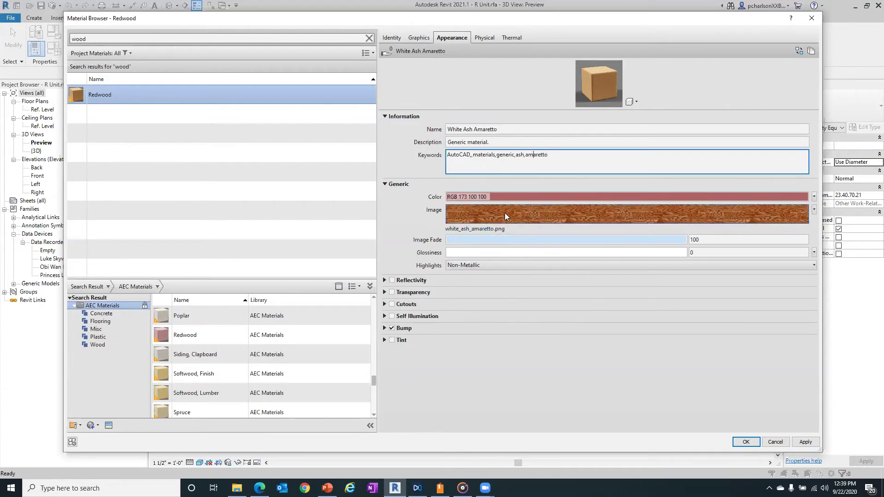
mouse_move(505, 213)
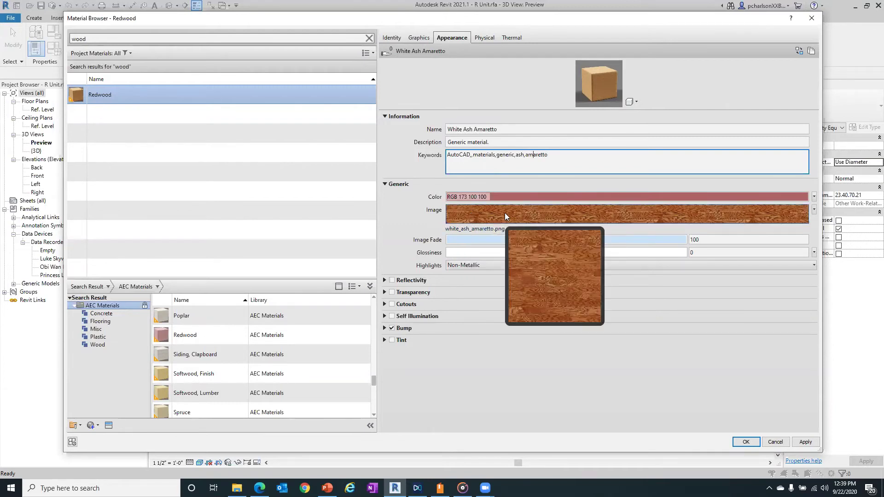
click(421, 38)
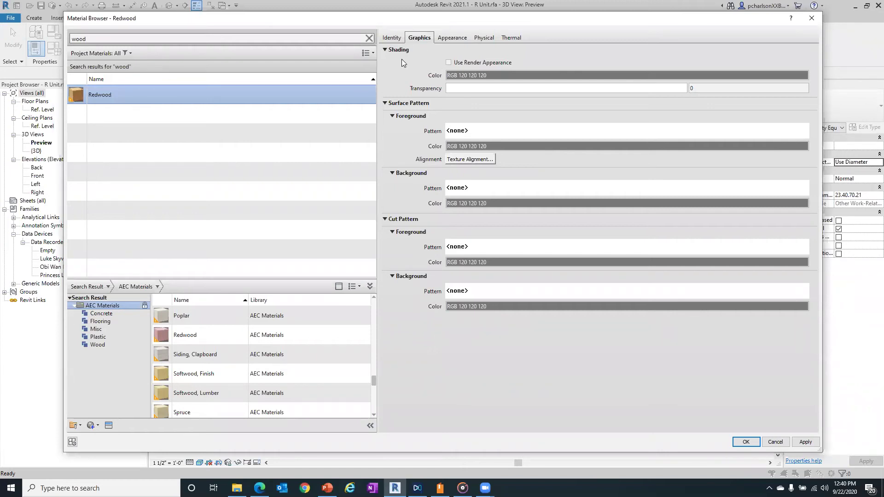
click(448, 62)
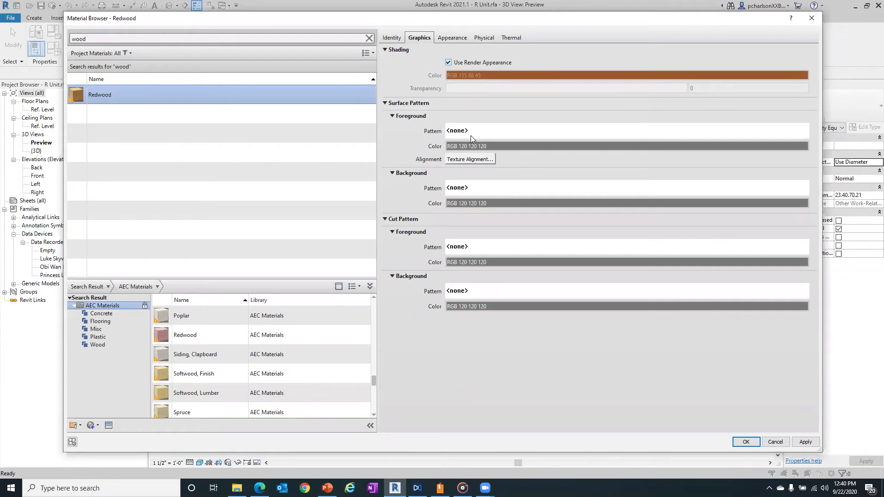
- Examine the fill patterns offered for the surface and cut pattern foregrounds, comparing Drafting and Model surface types, without assigning any
click(476, 135)
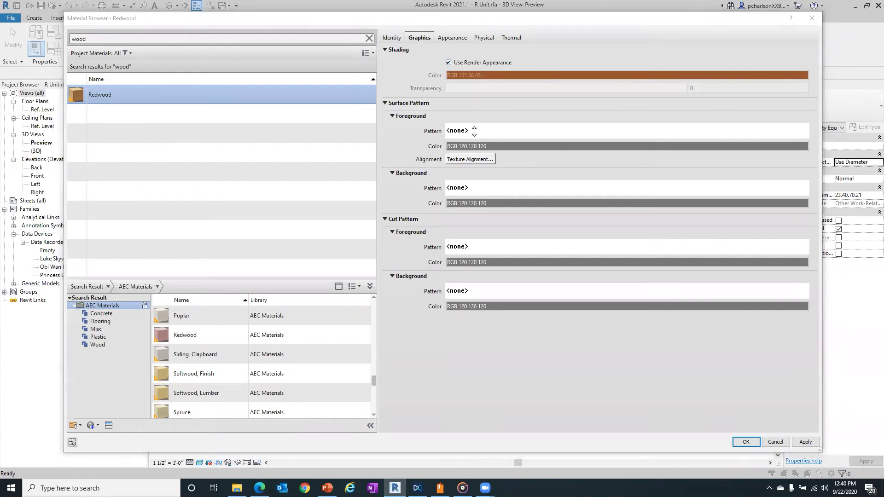
scroll(427, 243, down, 1)
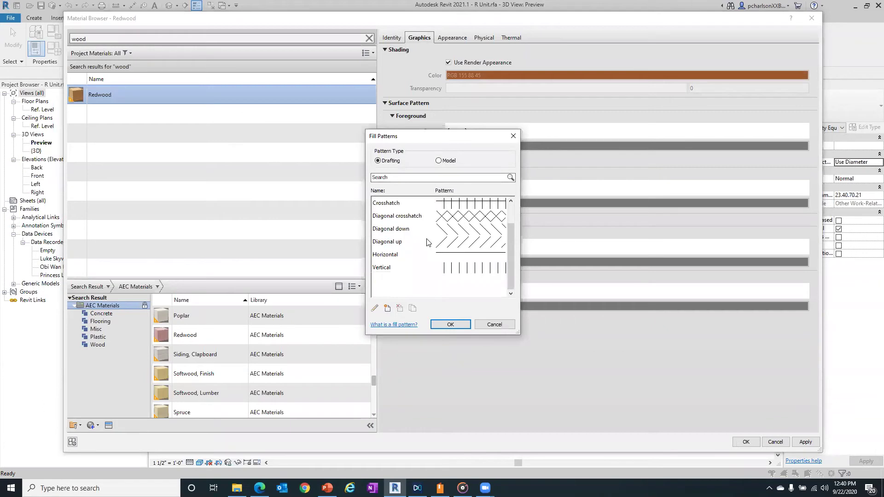
scroll(427, 242, up, 1)
click(438, 160)
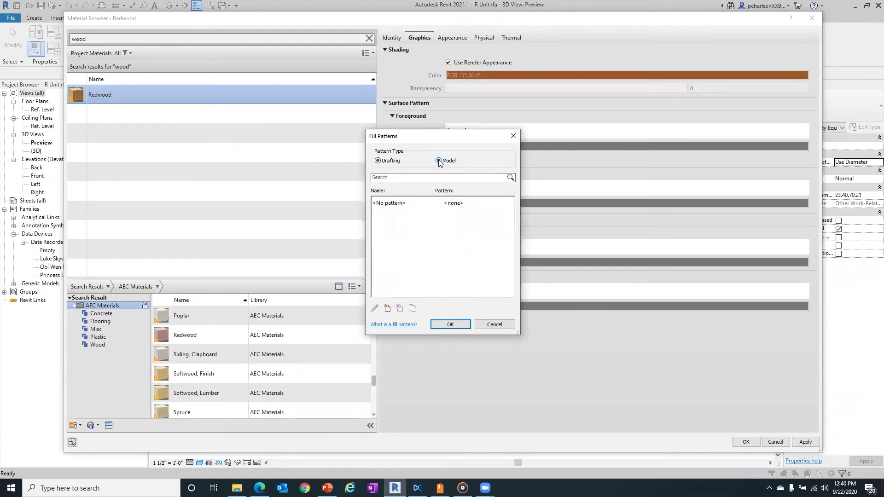
click(378, 161)
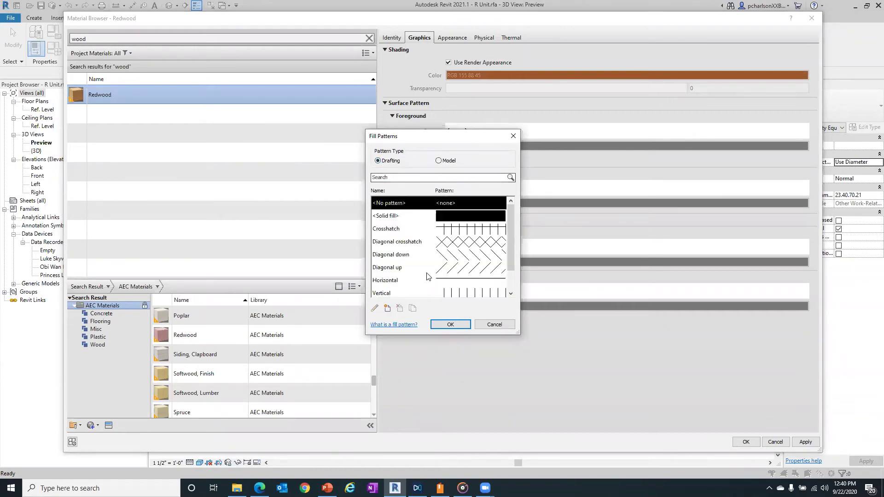
click(494, 325)
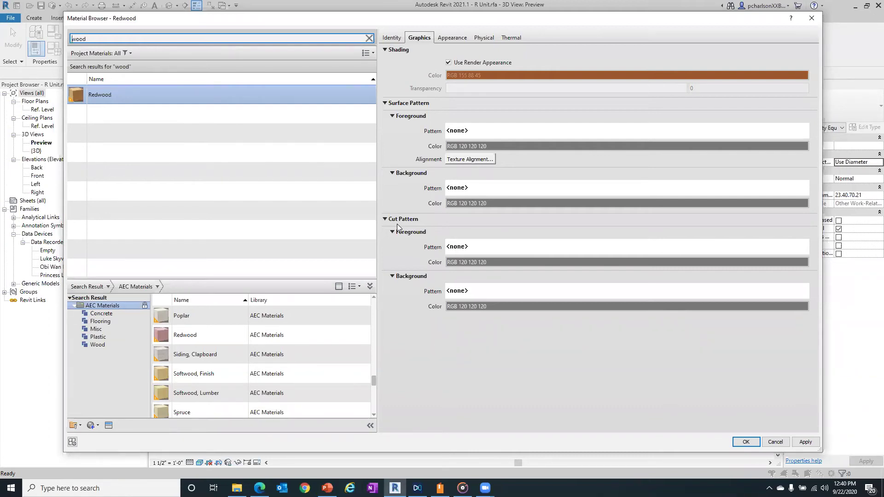
click(469, 247)
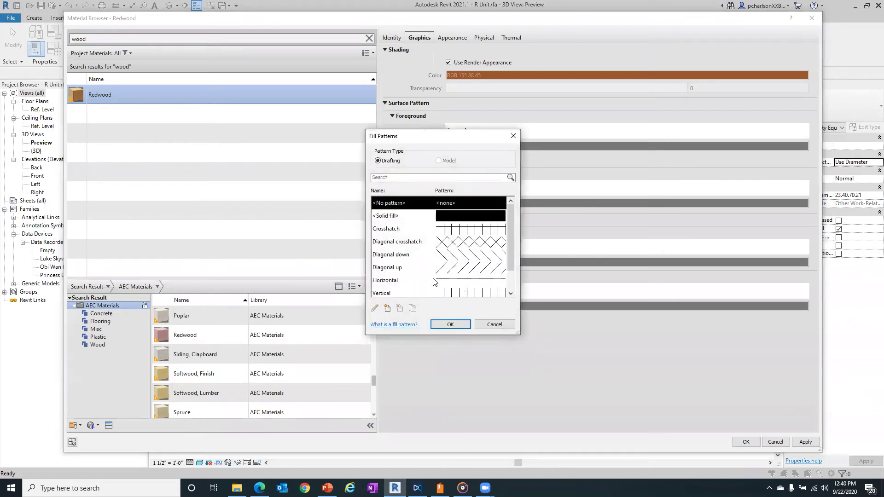
click(495, 325)
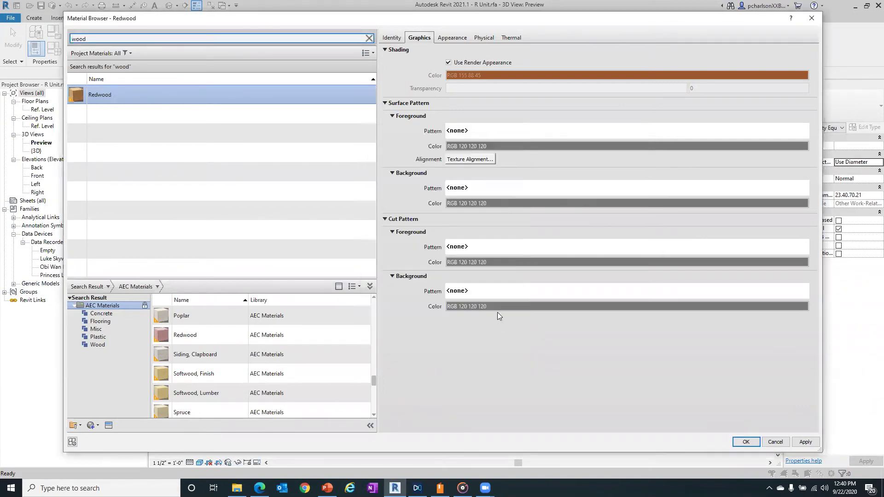
- Apply the Redwood material changes and review its Identity and Graphics properties
click(805, 442)
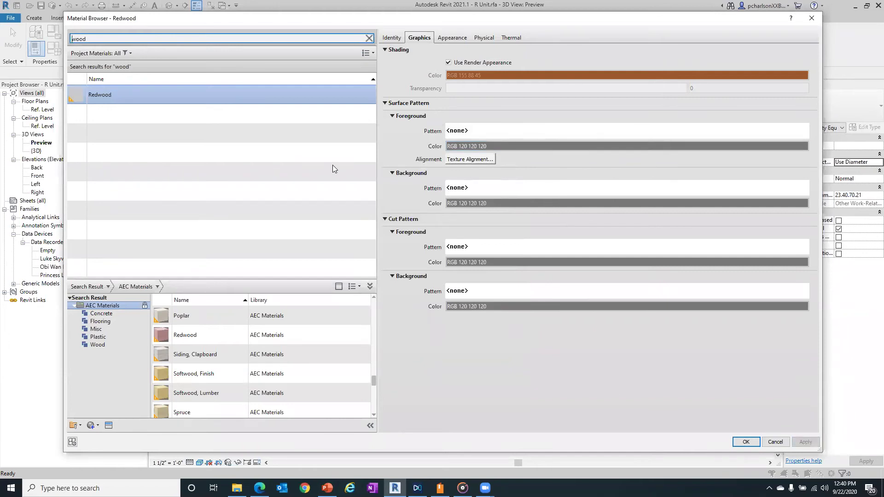
click(387, 36)
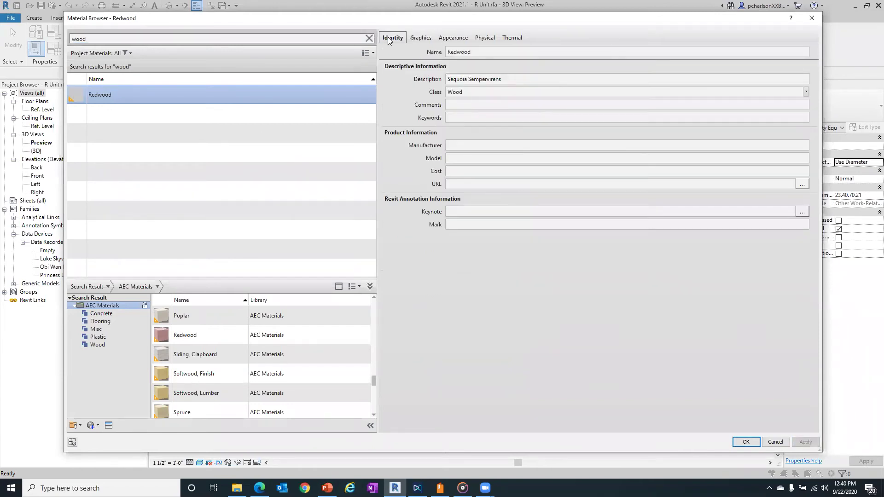
click(416, 37)
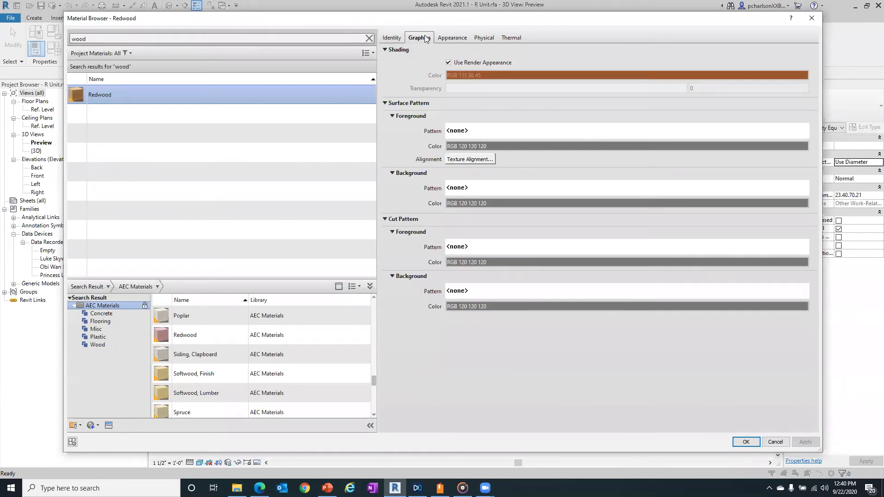
- Copy the appearance name "White Ash Amaretto" and rename the Redwood material with it
click(449, 38)
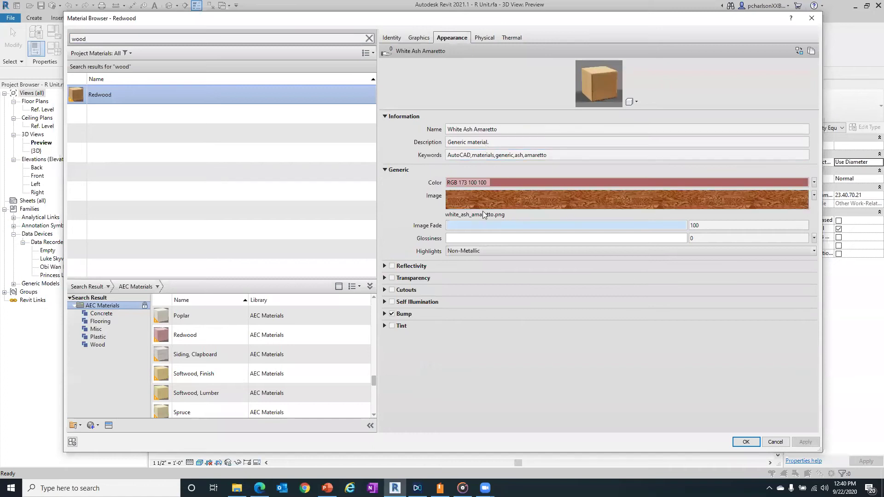
click(505, 128)
drag(505, 129, 433, 132)
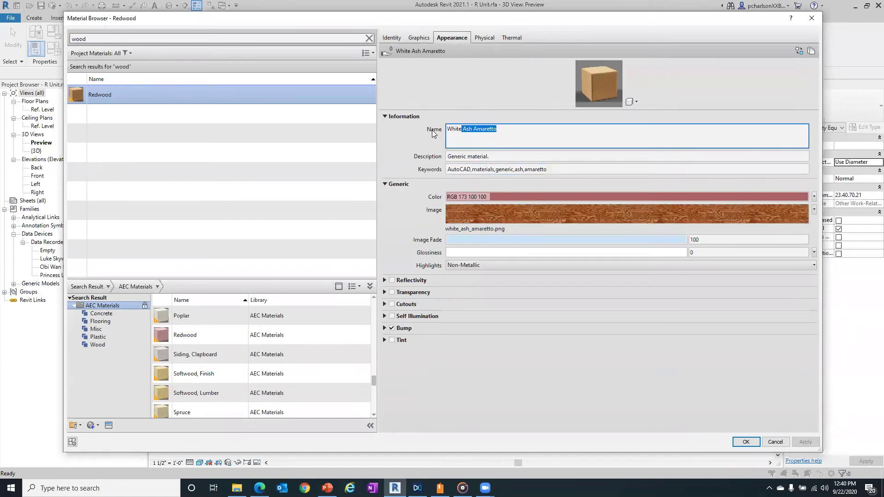
click(503, 128)
drag(499, 129, 443, 132)
key(ctrl+c)
click(392, 38)
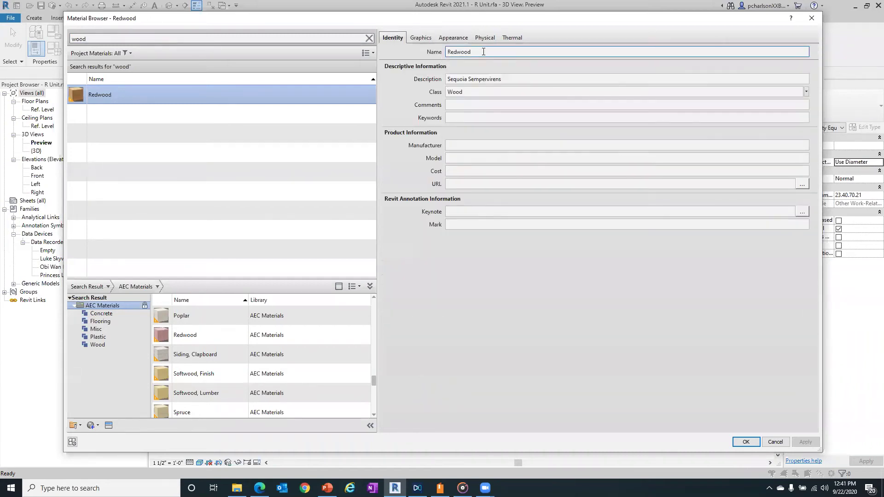
key(ctrl+v)
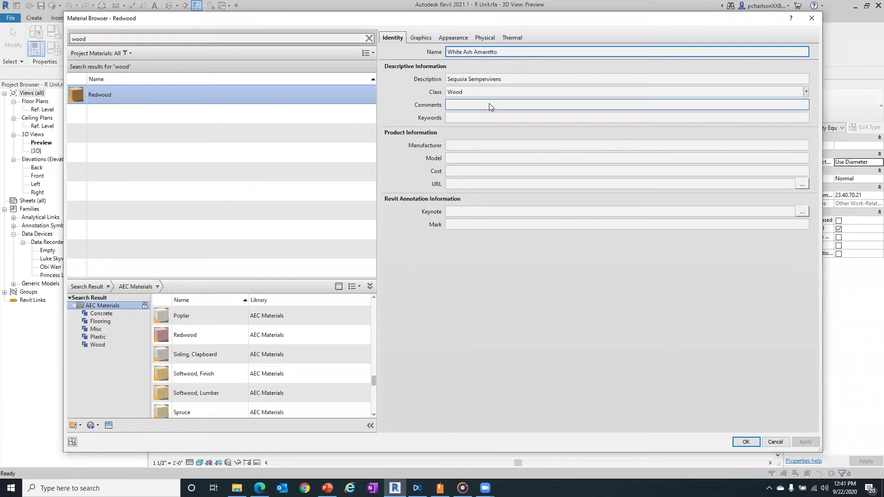
click(489, 118)
- Clear the material's identity description, removing "Sequoia Sempervirens"
click(511, 79)
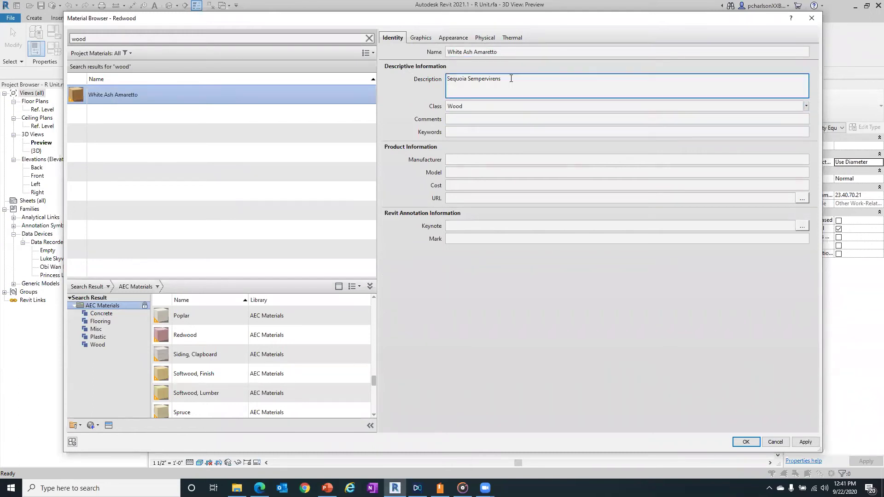
key(BackSpace)
key(BackSpace)
key(BackSpace)
key(BackSpace)
key(BackSpace)
key(BackSpace)
key(BackSpace)
key(BackSpace)
key(BackSpace)
key(BackSpace)
key(BackSpace)
key(BackSpace)
key(BackSpace)
key(BackSpace)
key(BackSpace)
key(BackSpace)
key(BackSpace)
key(BackSpace)
key(BackSpace)
click(473, 121)
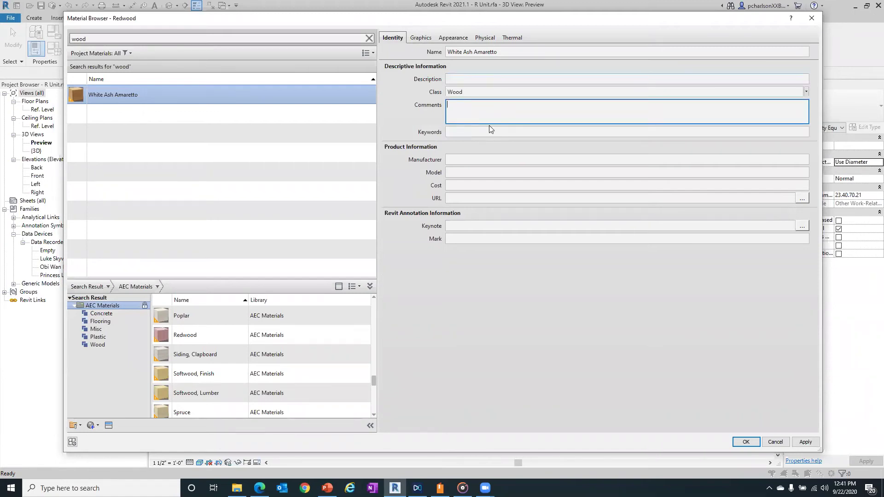
- Add White Ash Amaretto to the Favorites library and assign it to the Material-Rebellion parameter of type R2
right_click(120, 96)
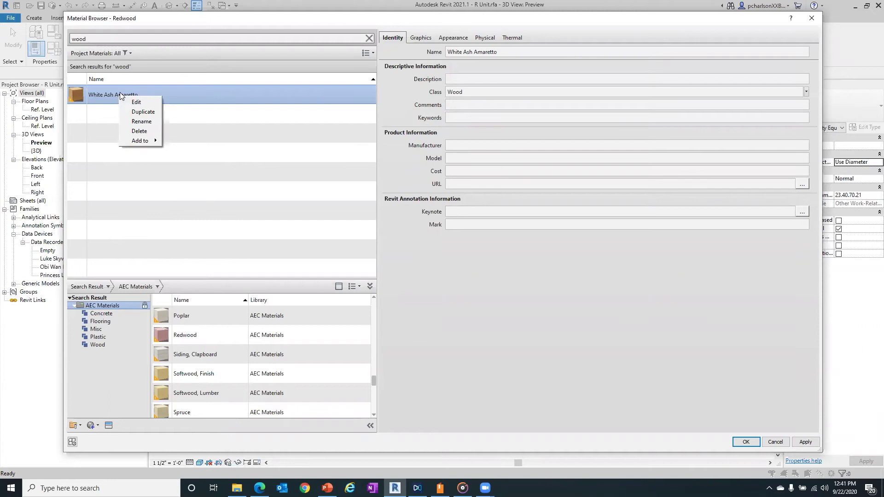
mouse_move(144, 142)
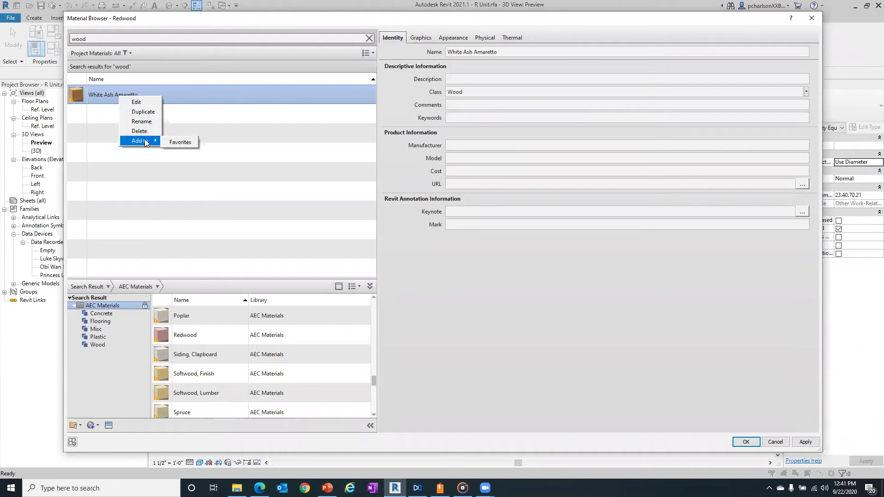
click(180, 142)
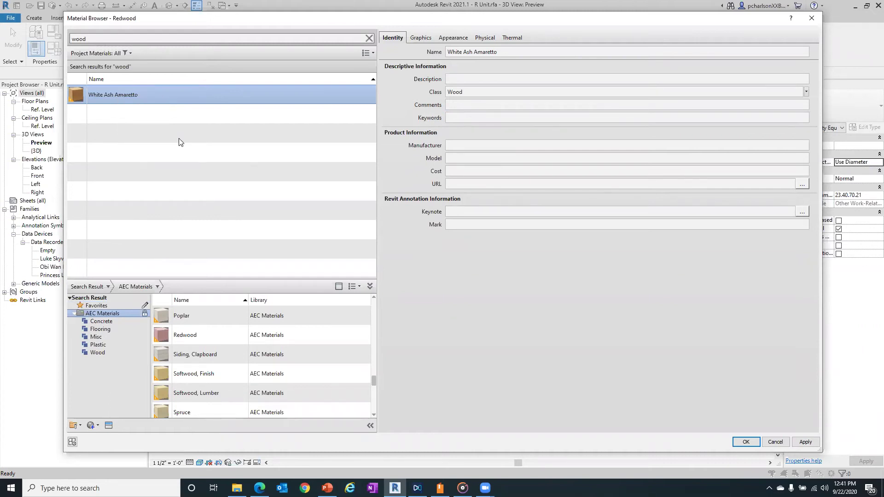
click(97, 305)
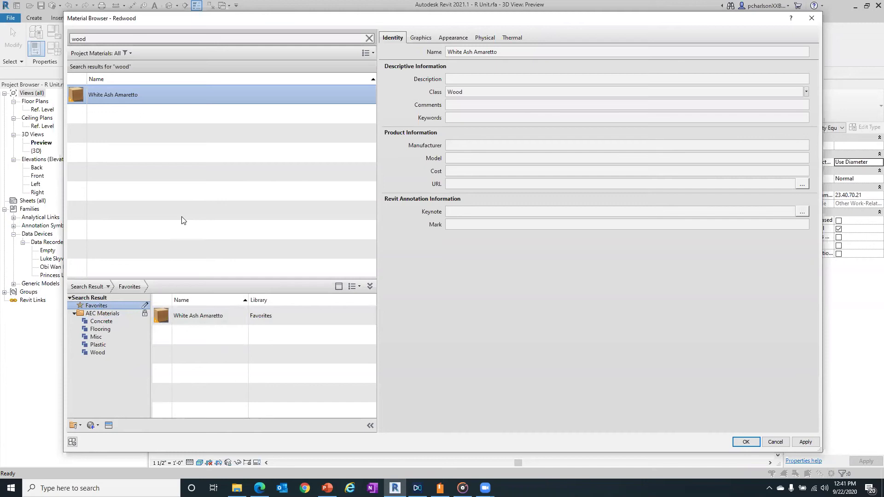
click(741, 443)
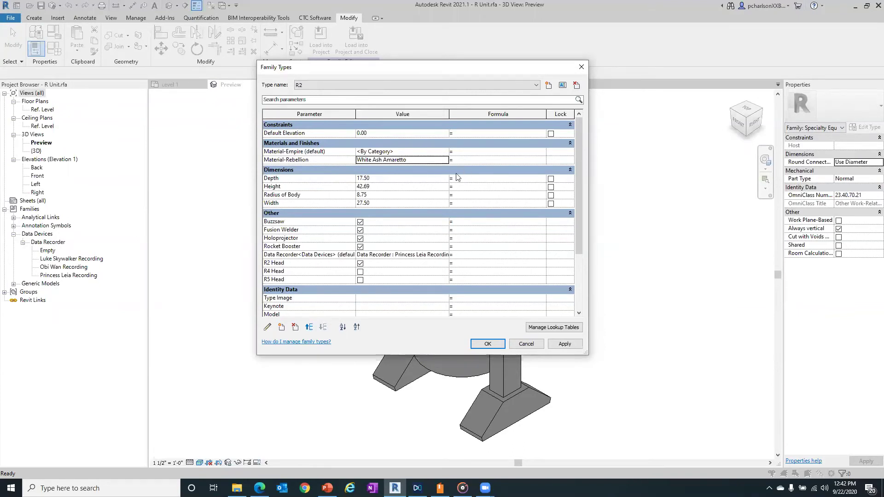
click(488, 345)
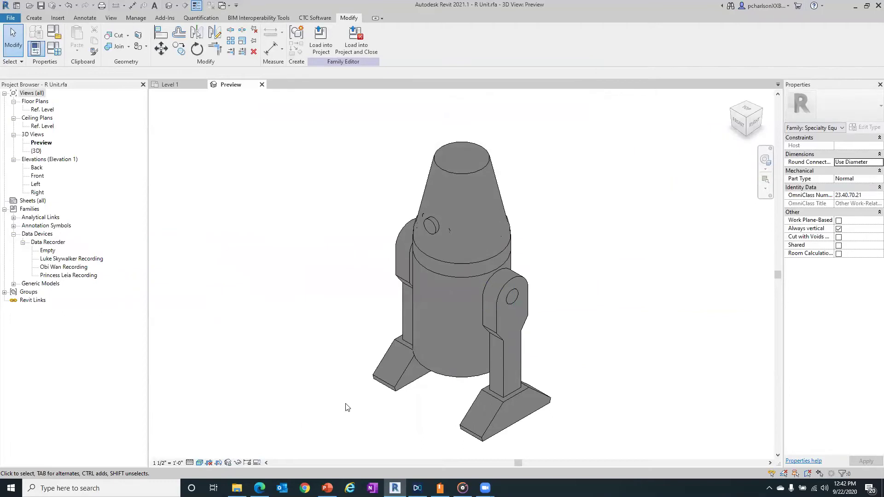
- Review the Material-Empire and Material-Rebellion values in the R2 family type without changing them
scroll(232, 229, down, 1)
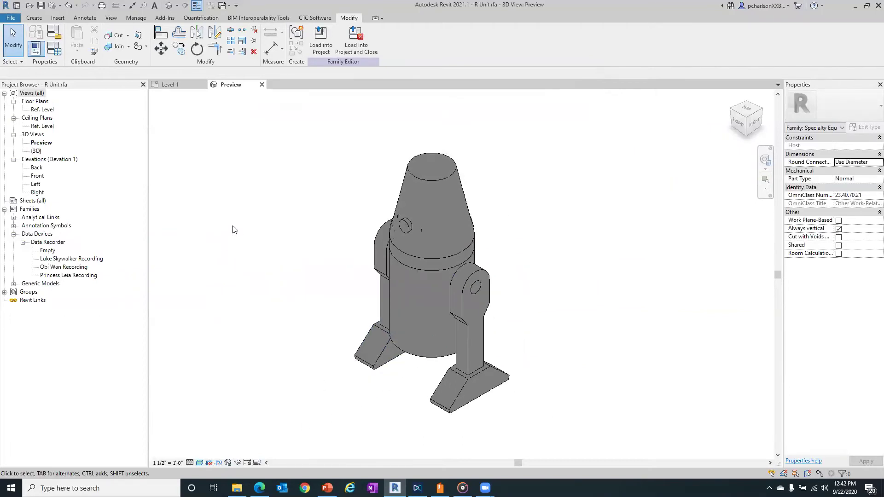
scroll(232, 230, up, 1)
click(54, 48)
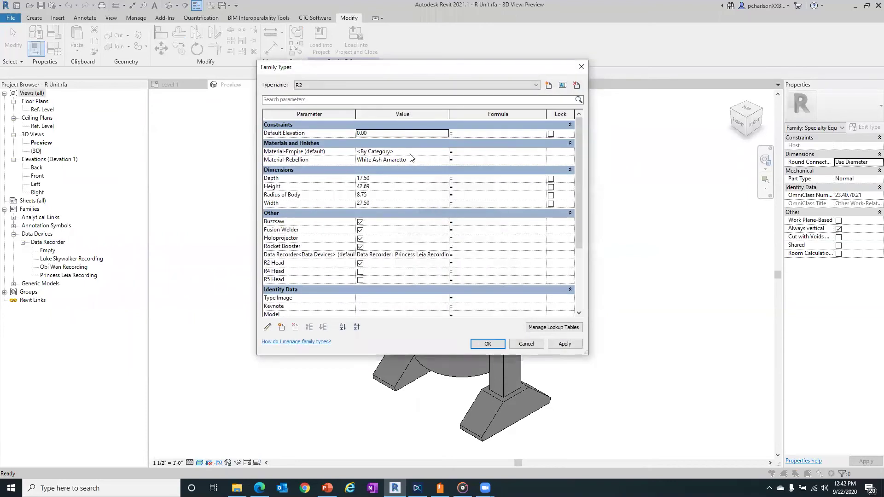
click(537, 344)
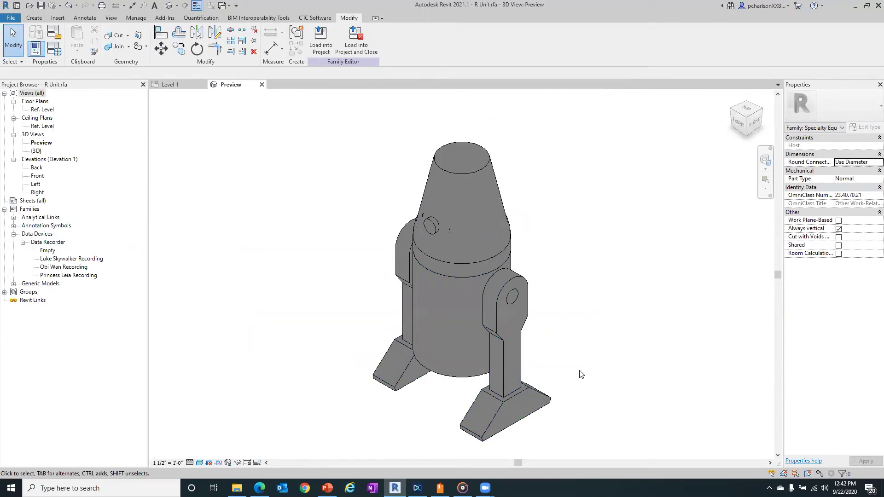
- Associate the Material property of the droid's cylindrical body extrusion with the Material-Rebellion family parameter
click(470, 381)
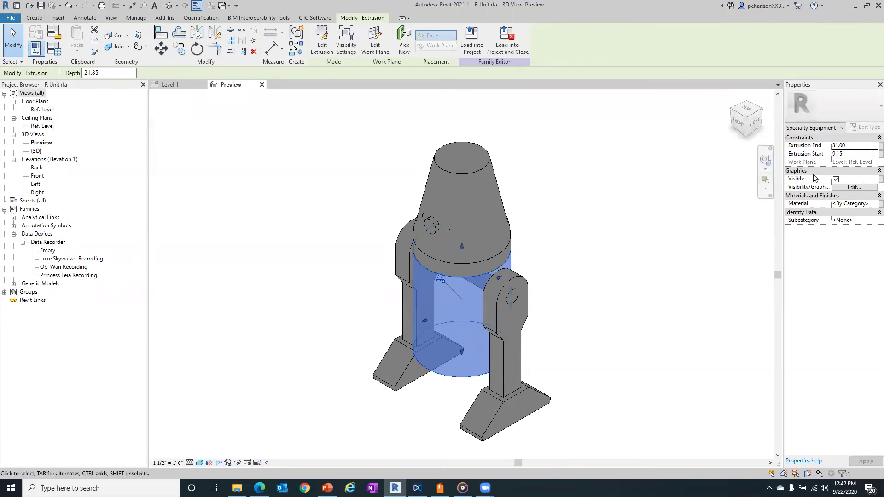
click(859, 206)
click(874, 204)
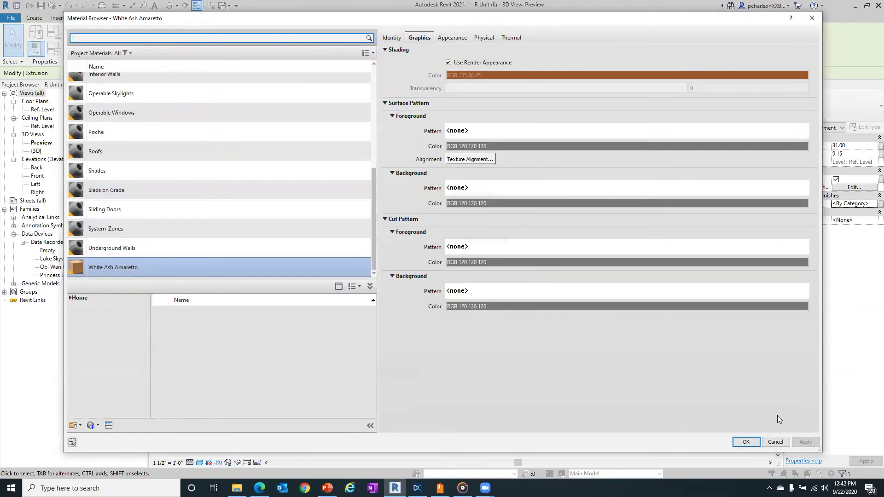
click(775, 442)
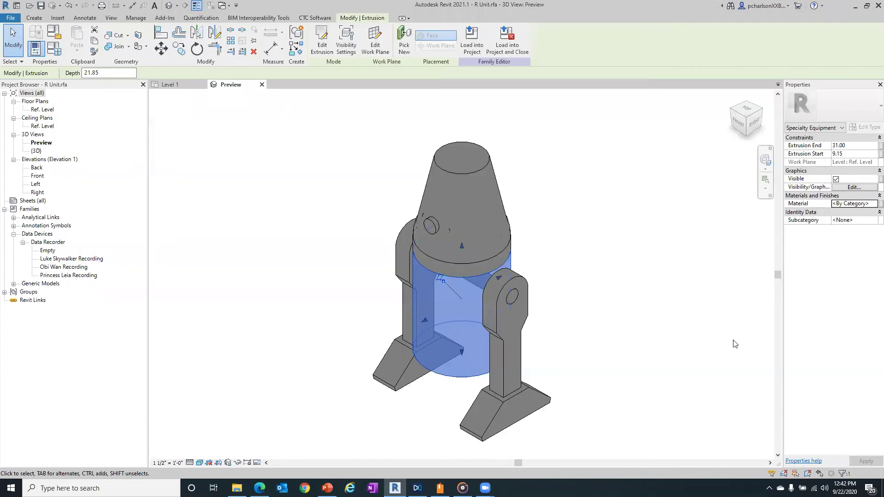
click(871, 209)
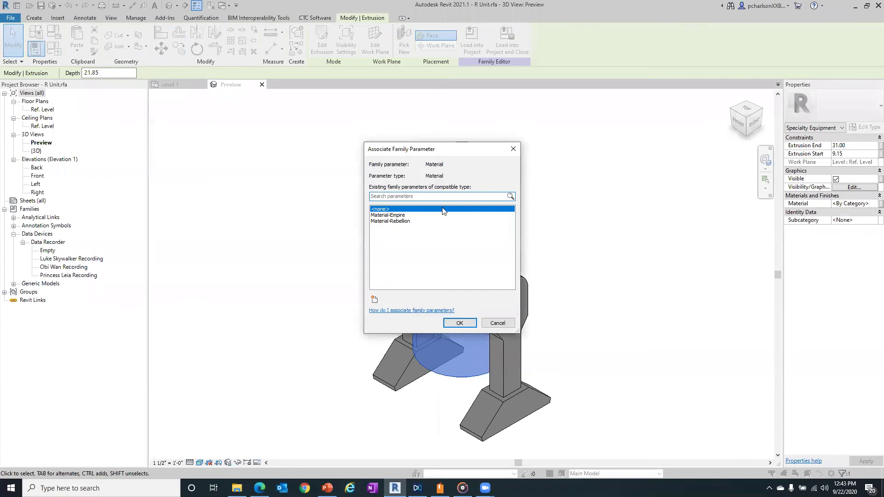
click(409, 222)
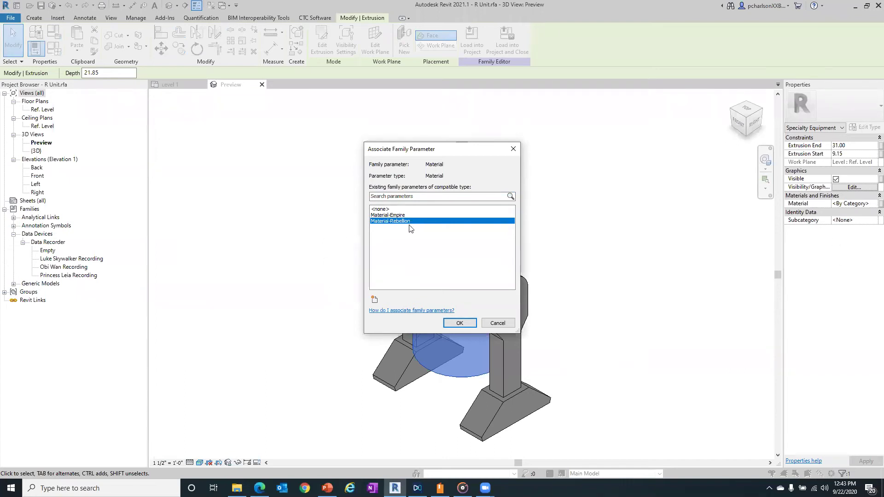
click(460, 323)
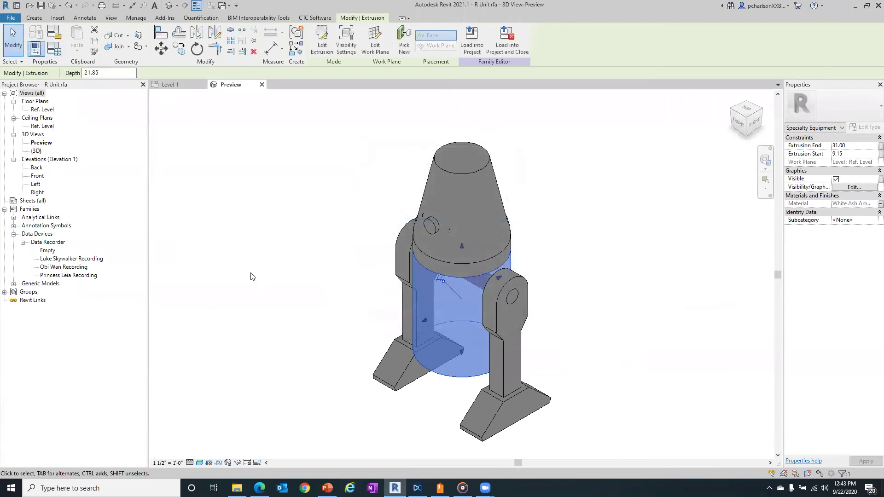
click(253, 274)
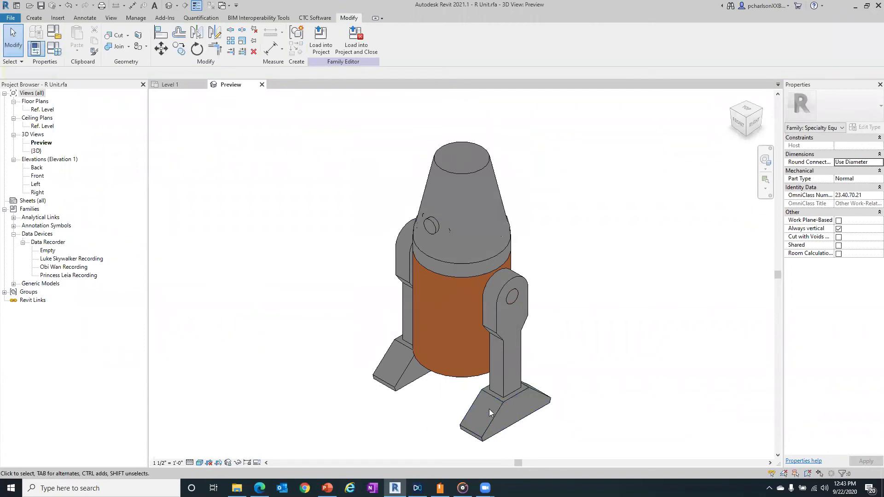
- Inspect the body's wood texture up close in the Realistic visual style and return the view to Consistent Colors
scroll(465, 371, up, 6)
scroll(413, 374, down, 3)
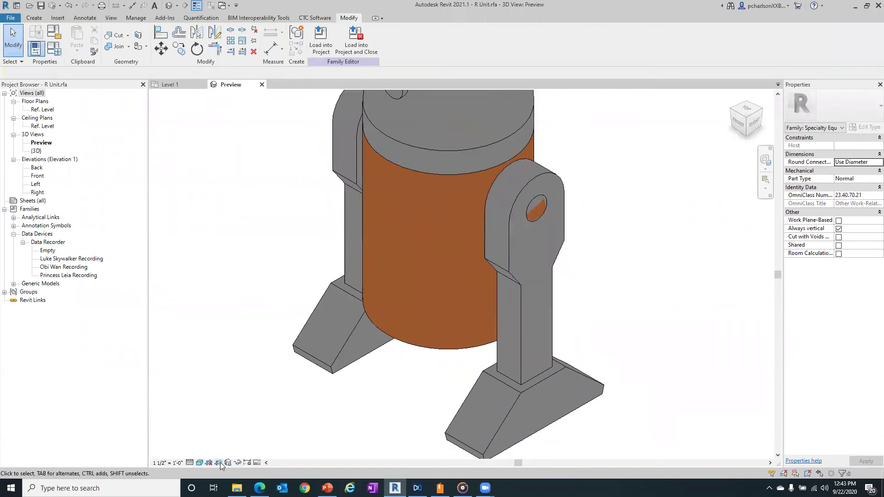
click(199, 463)
click(217, 437)
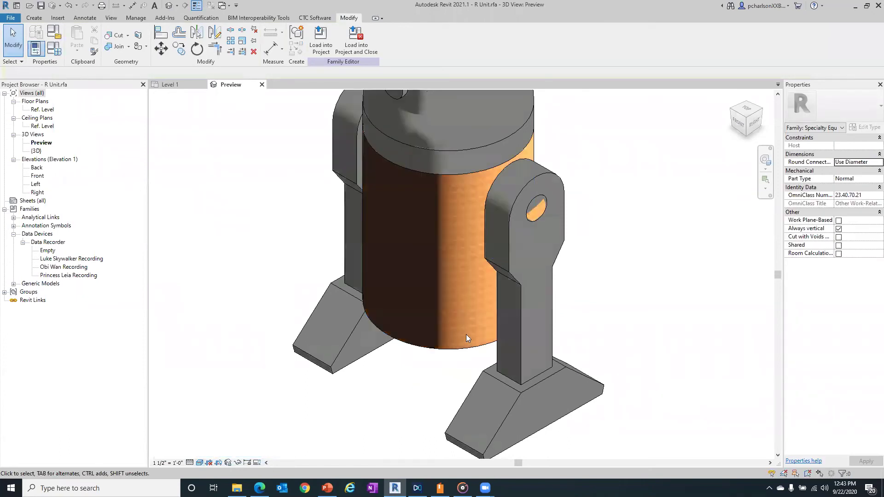
scroll(442, 374, up, 4)
scroll(441, 374, up, 2)
scroll(442, 373, down, 1)
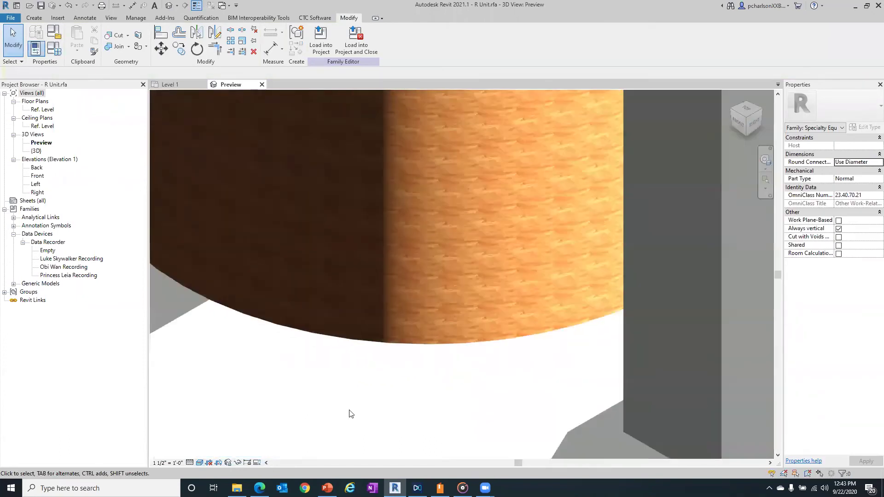
click(200, 463)
click(217, 438)
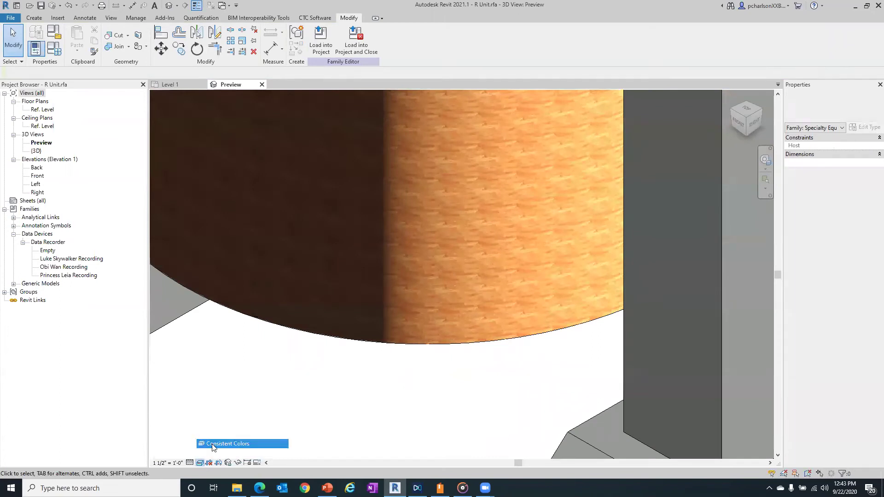
scroll(411, 333, down, 5)
scroll(480, 291, up, 3)
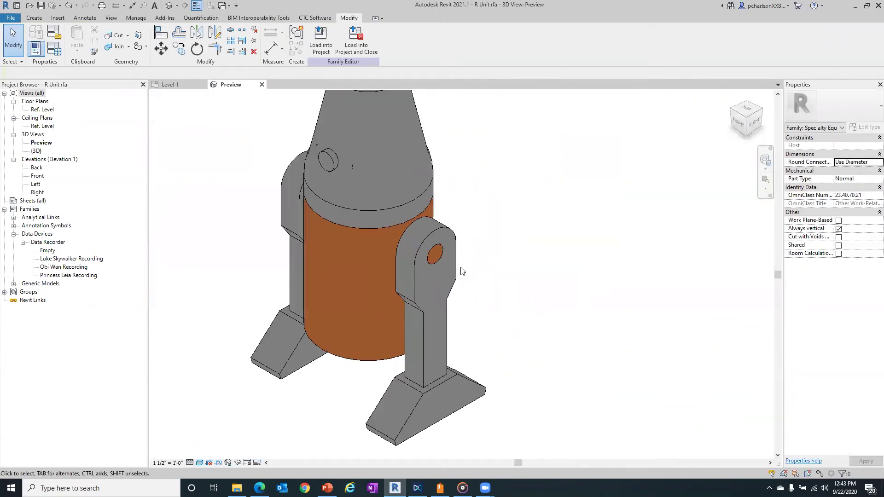
- Associate the Material property of both leg extrusions with the Material-Rebellion family parameter
click(459, 272)
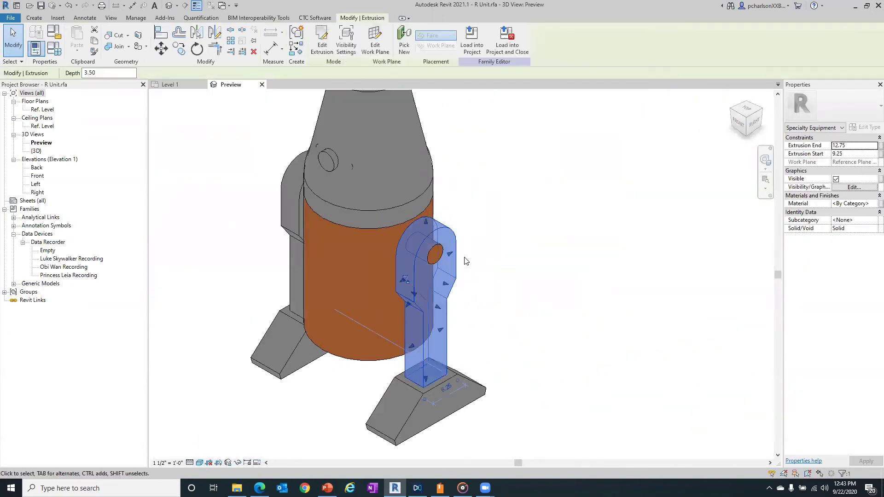
ctrl+click(291, 222)
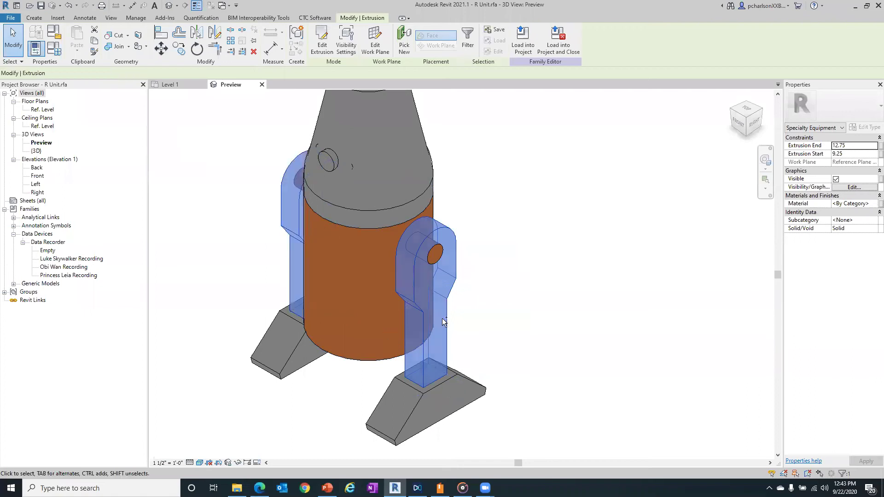
click(880, 203)
click(409, 222)
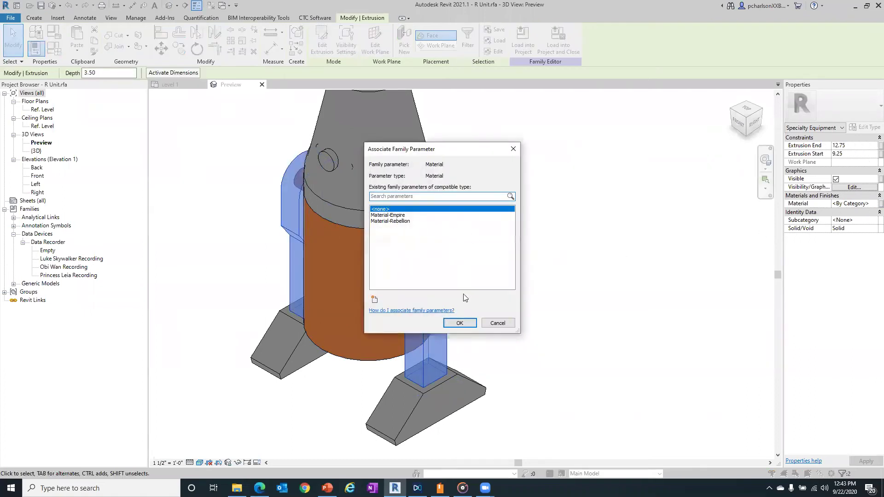
click(459, 323)
click(643, 275)
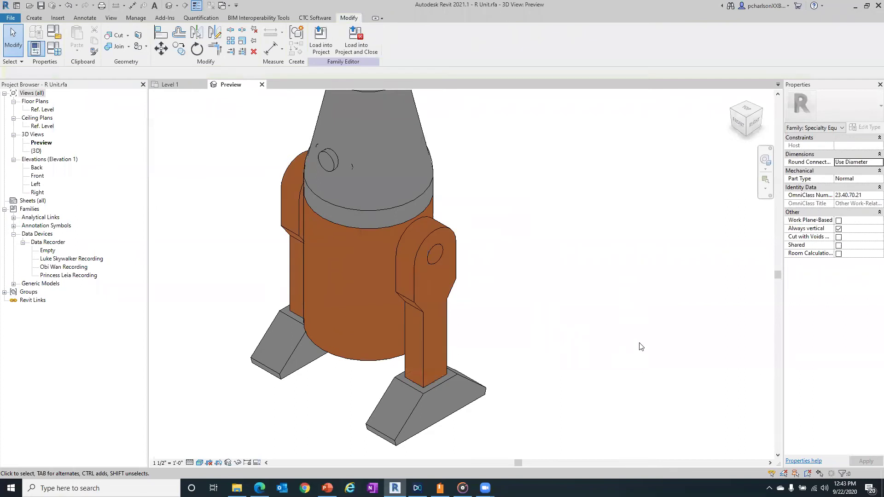
- Set the R2 type's Material-Empire parameter to the library material Aluminum, Anodized Red, with its render appearance used for shading
click(54, 48)
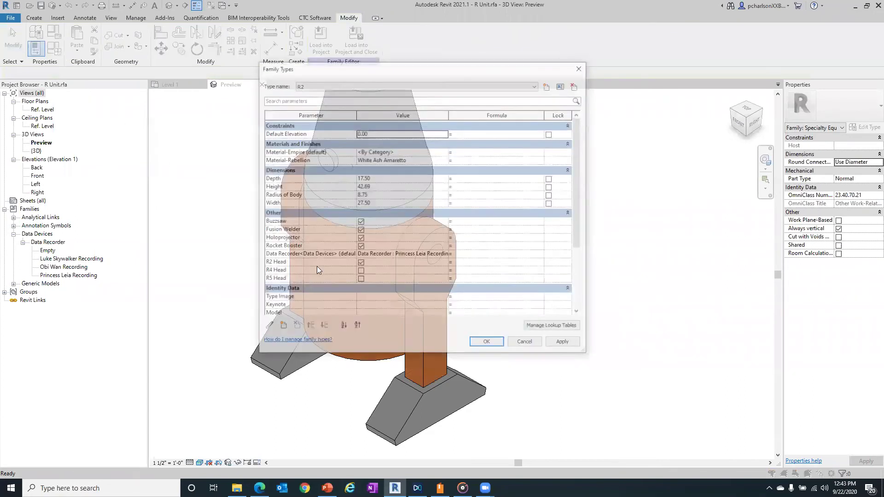
click(444, 152)
click(446, 152)
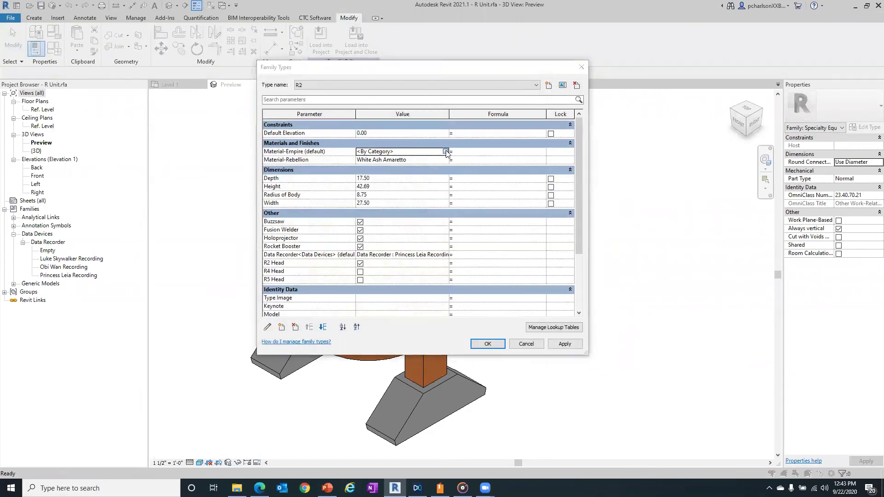
scroll(120, 152, up, 1)
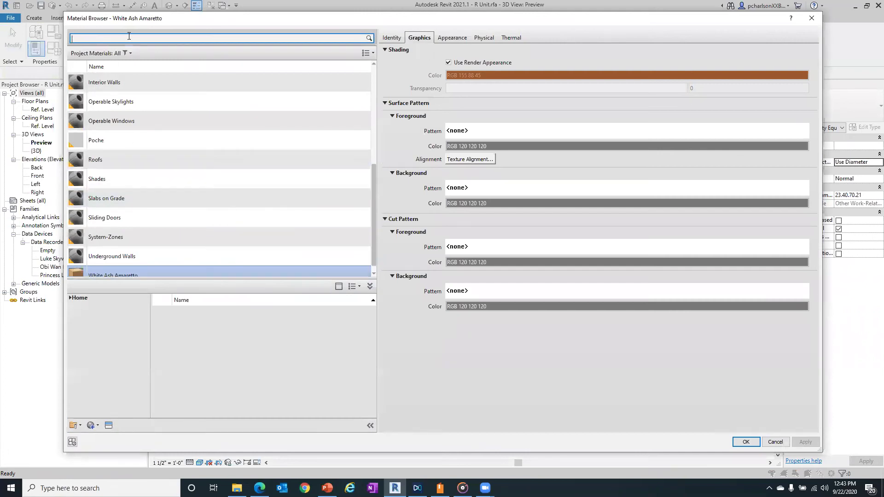
text(alum)
scroll(211, 365, down, 10)
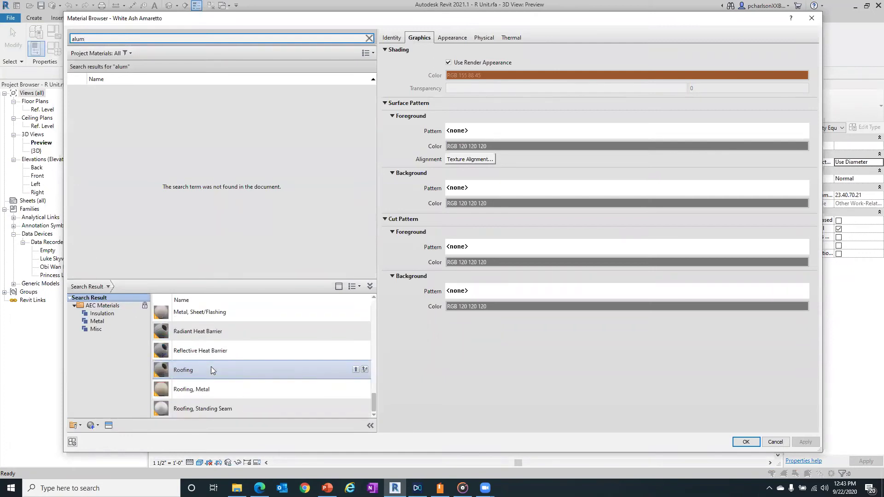
scroll(211, 367, up, 5)
scroll(211, 366, up, 1)
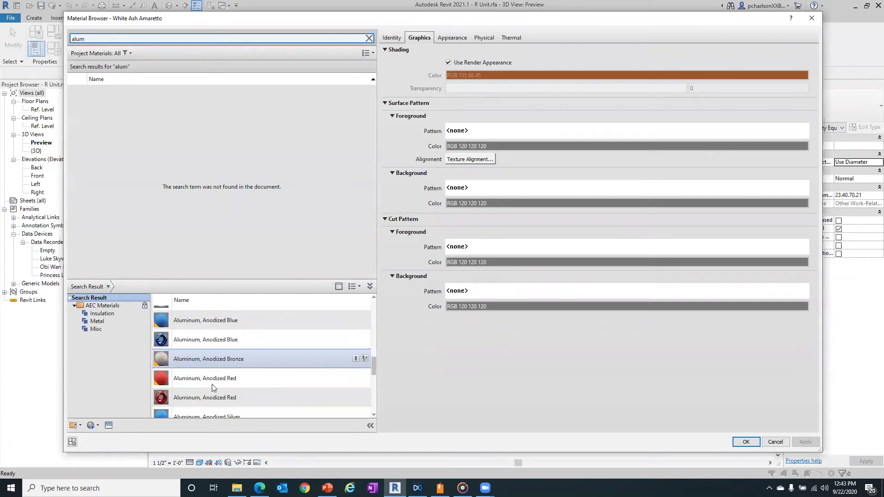
click(355, 377)
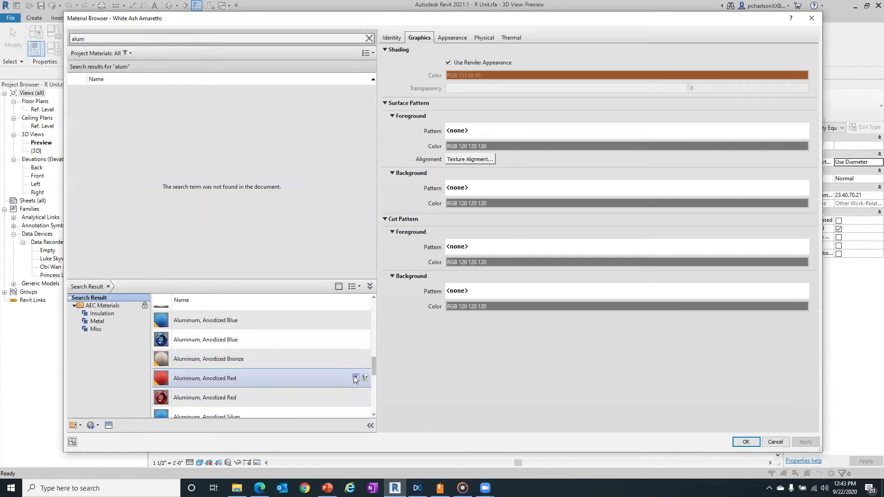
click(449, 63)
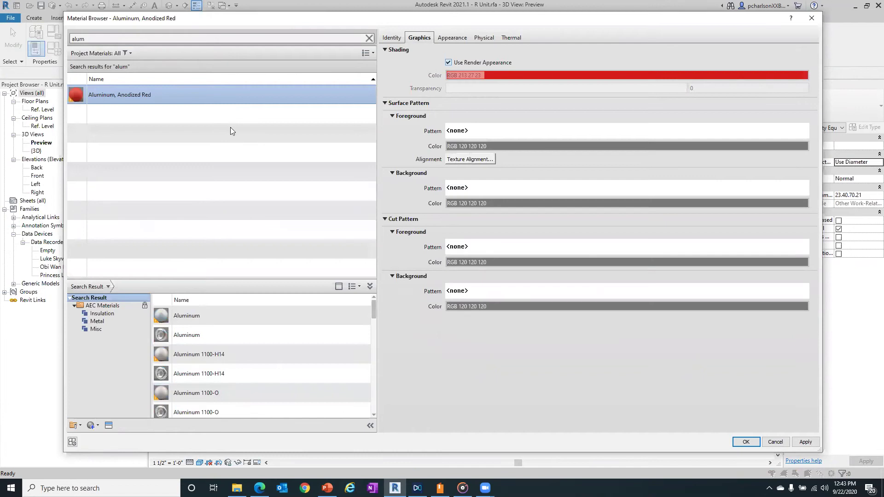
click(746, 442)
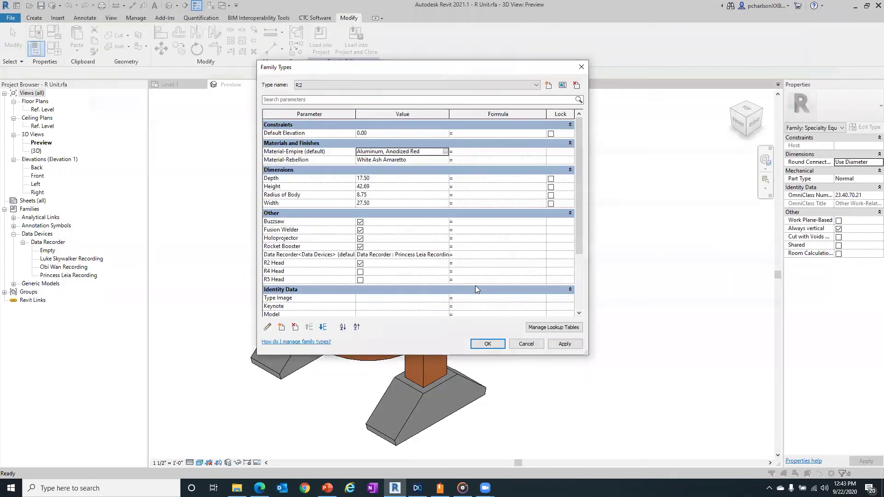
click(488, 344)
- Associate the Material property of both foot extrusions with the Material-Empire family parameter
click(479, 395)
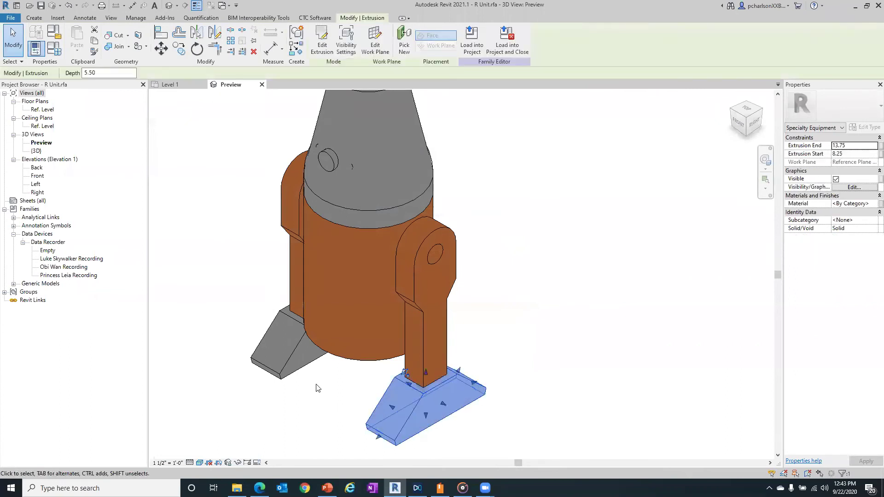
ctrl+click(295, 368)
click(877, 204)
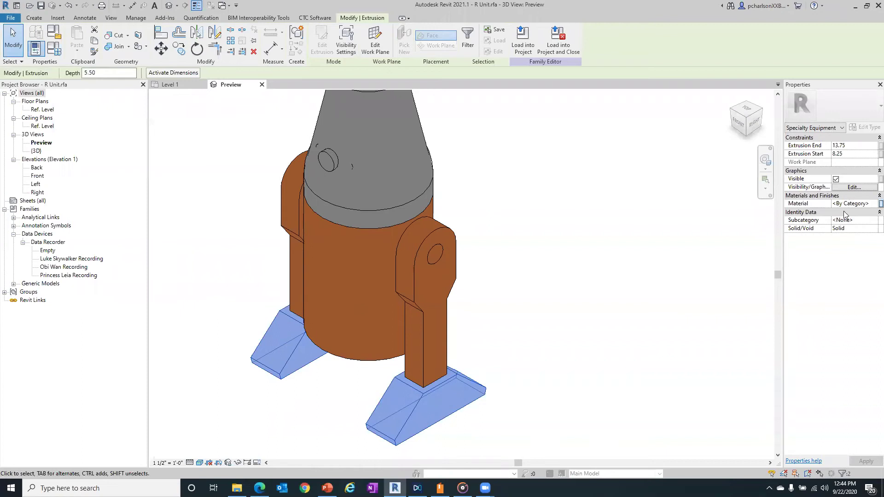
click(388, 215)
click(461, 323)
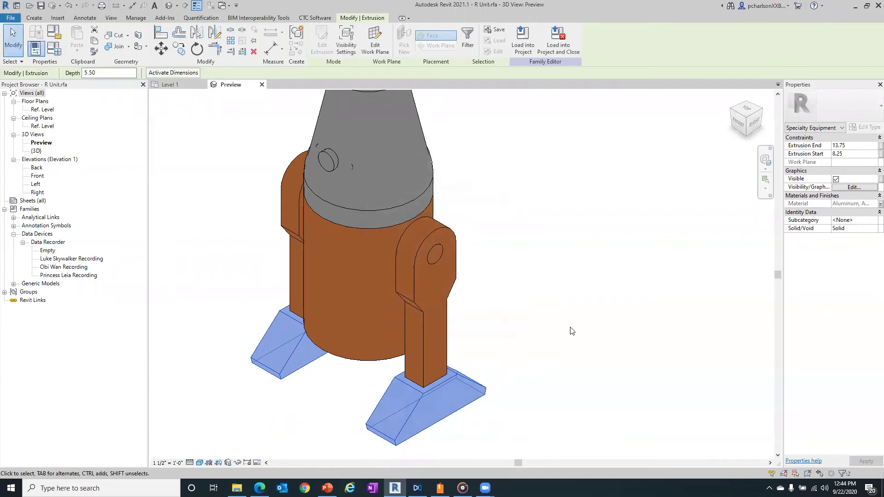
click(516, 267)
- Check the instance properties of the nested R2, R5 and R4 heads and the R4 head's type properties for a material parameter
click(428, 184)
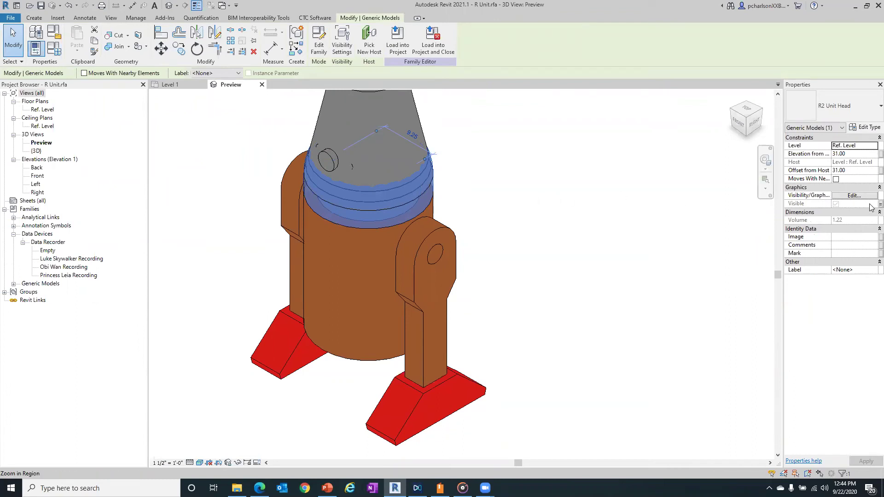
click(597, 194)
click(425, 194)
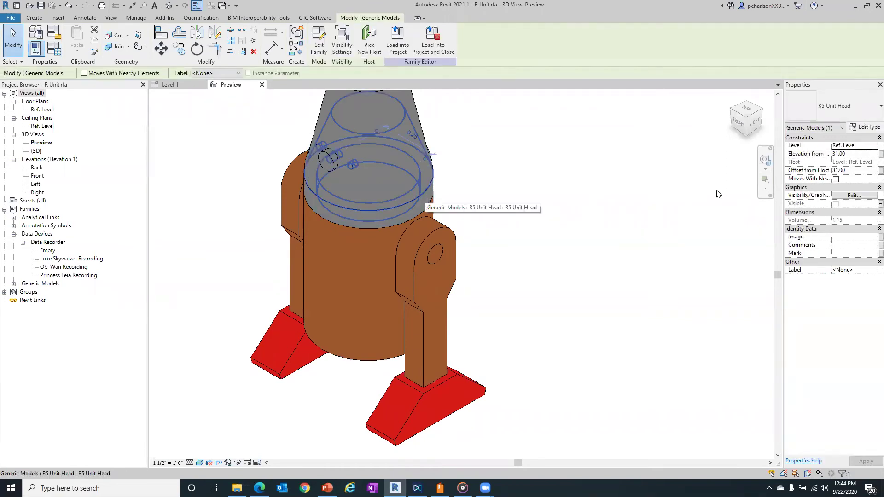
click(707, 233)
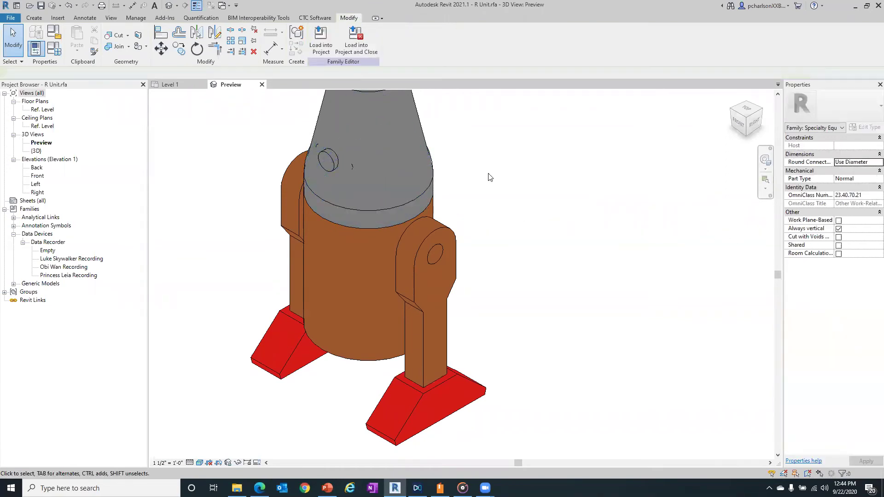
click(414, 125)
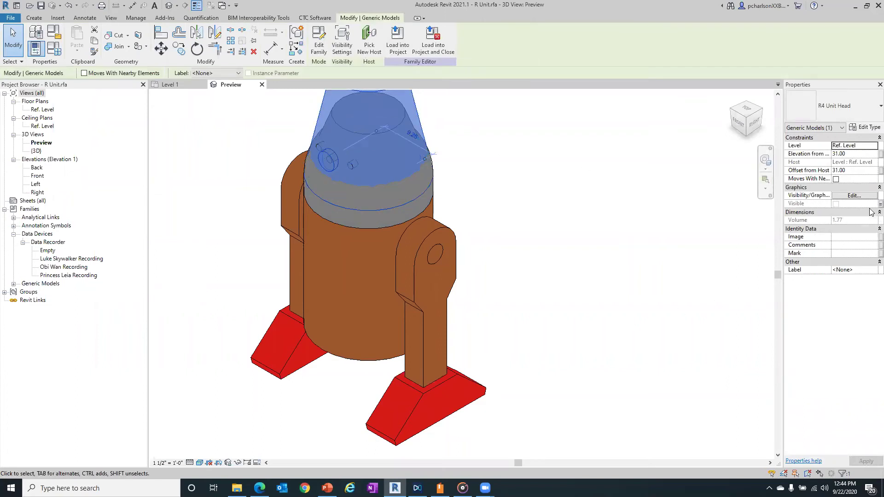
click(868, 128)
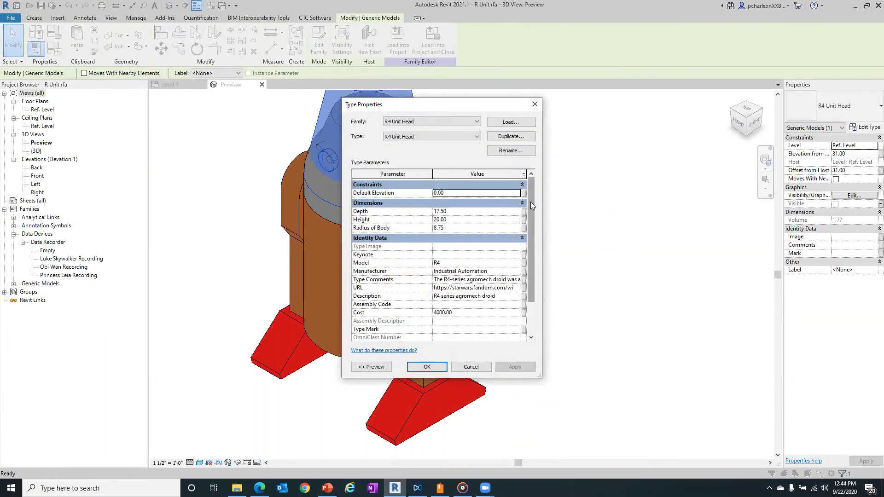
drag(531, 203, 534, 275)
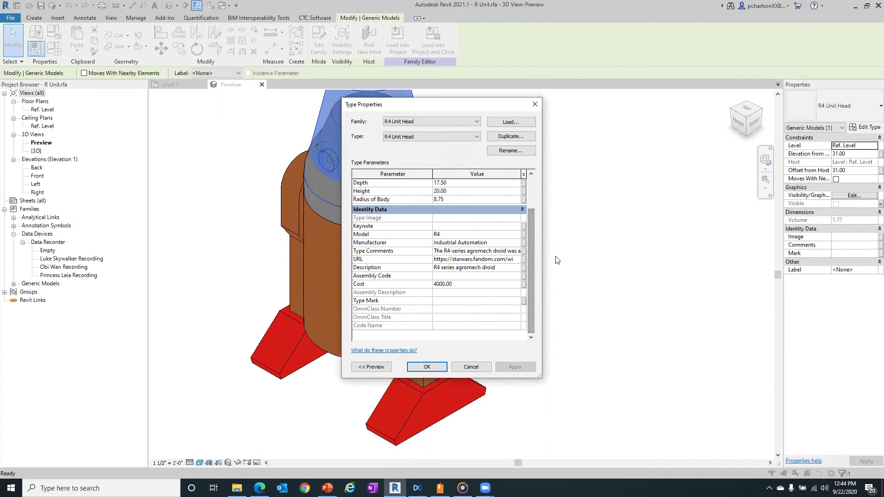
key(Escape)
click(545, 203)
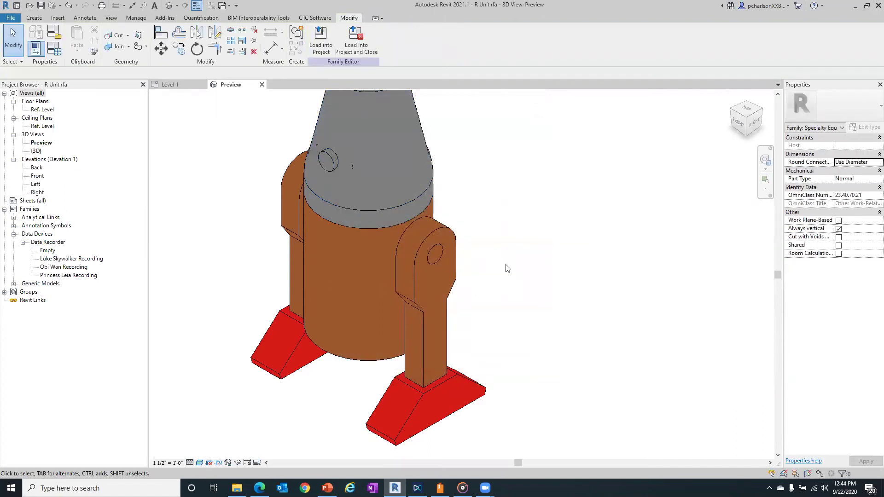
- Open the nested R4 Unit Head family for editing from the droid model
scroll(507, 269, down, 2)
click(434, 142)
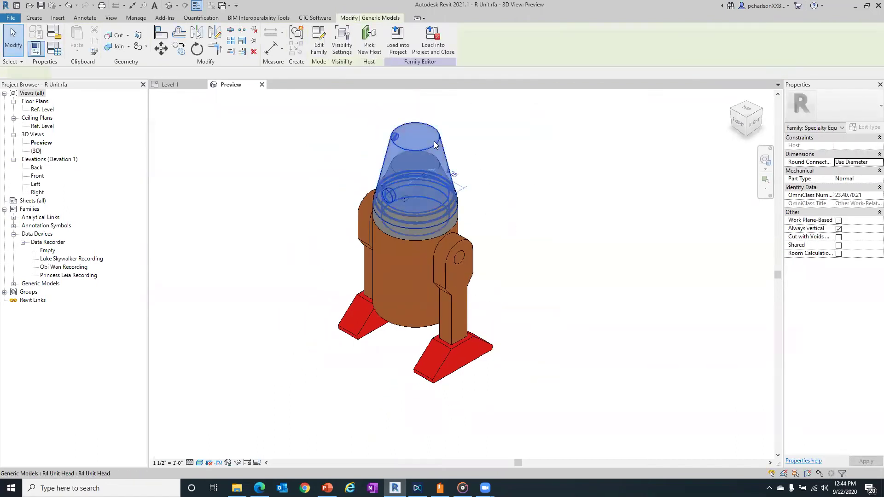
click(471, 158)
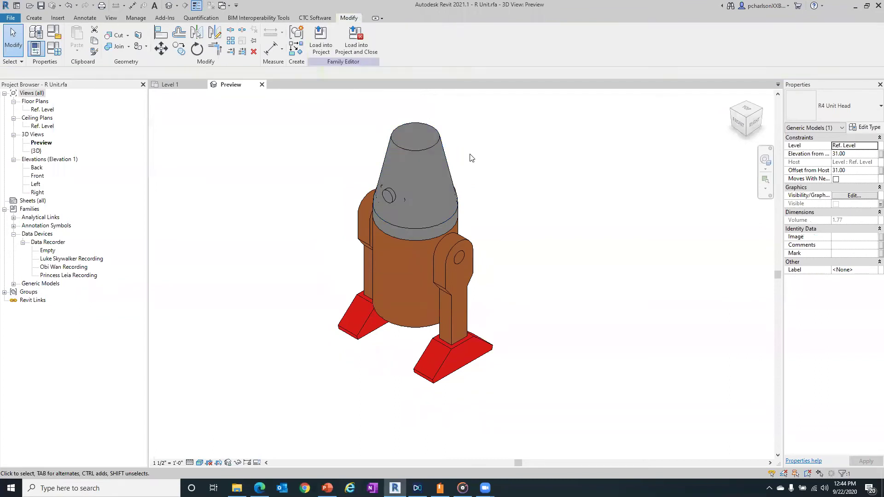
click(446, 169)
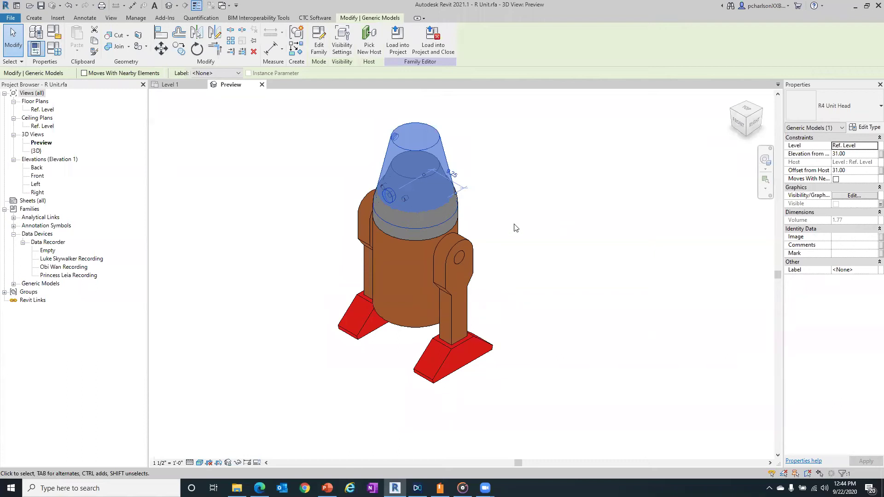
click(282, 210)
click(430, 144)
click(319, 41)
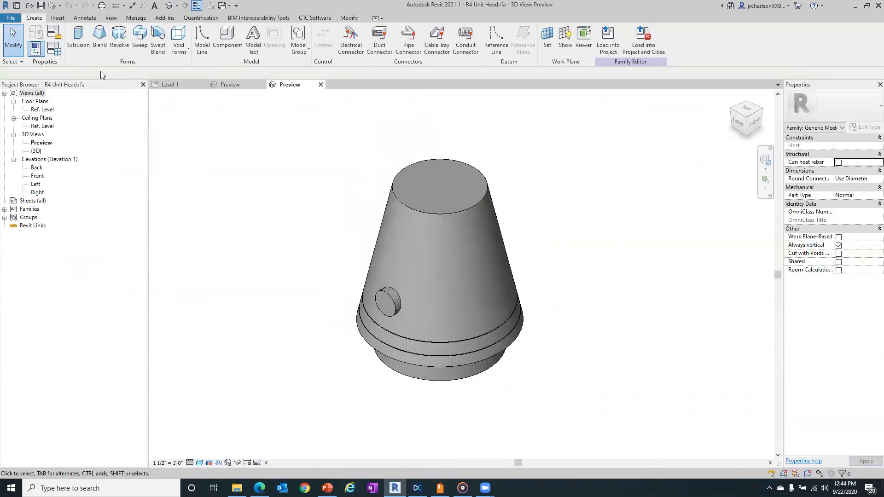
- Add the shared parameter Material-Empire from the Materials group to the R4 Unit Head family as an instance parameter under Materials and Finishes
click(54, 48)
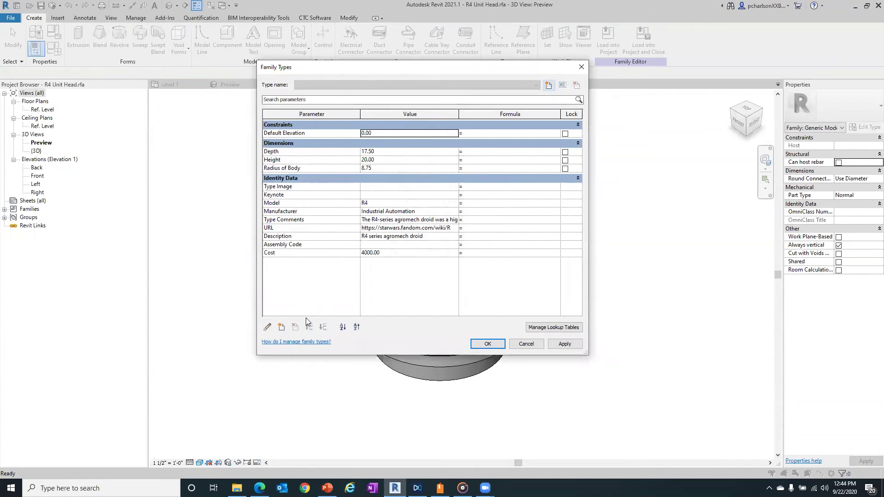
click(281, 328)
click(454, 195)
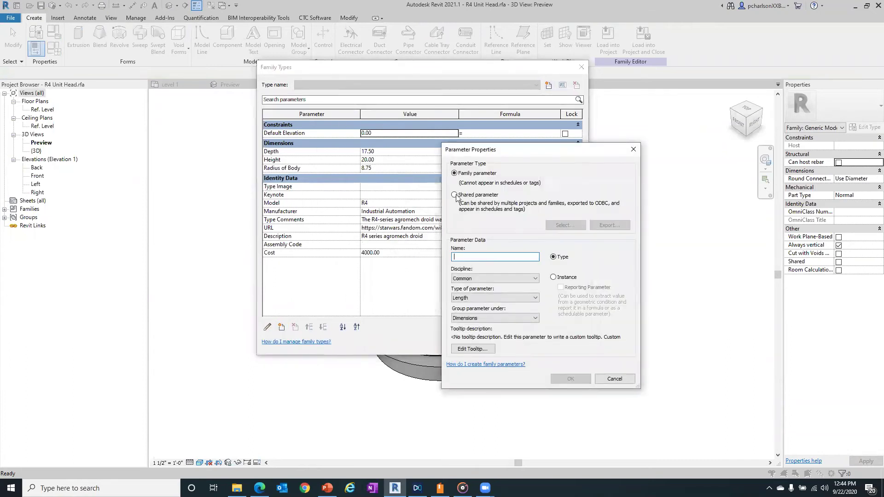
click(563, 225)
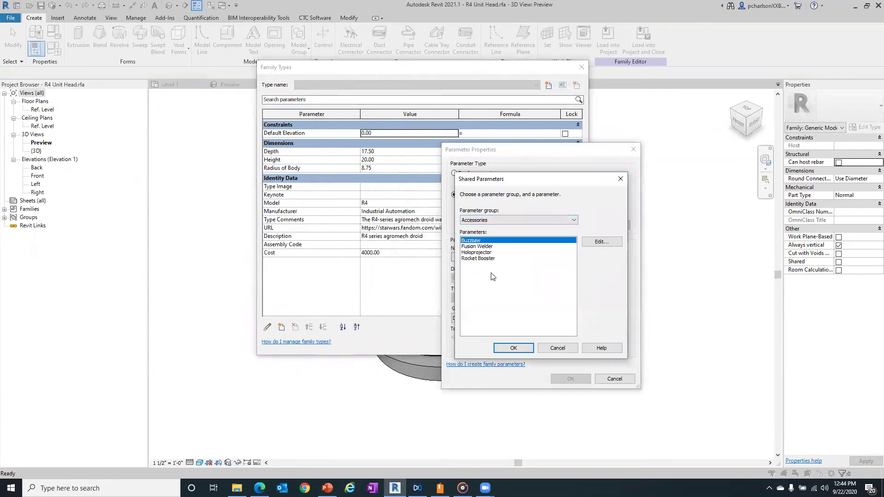
click(530, 220)
click(492, 249)
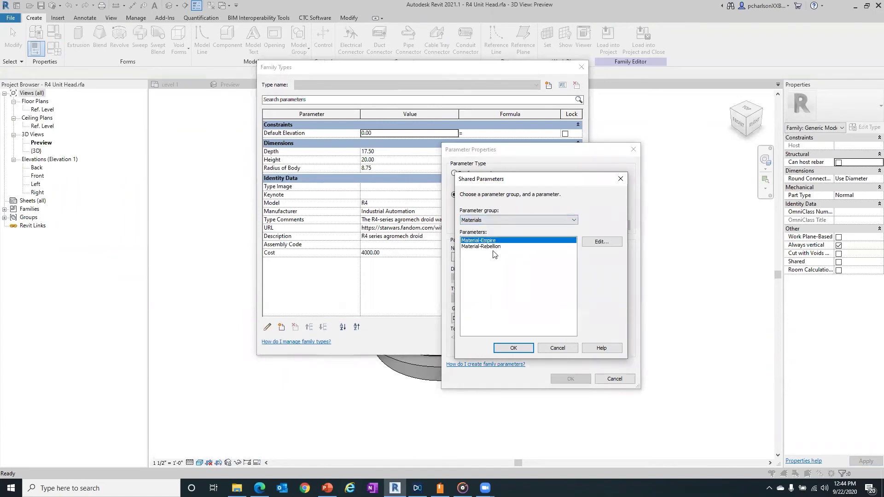
click(506, 350)
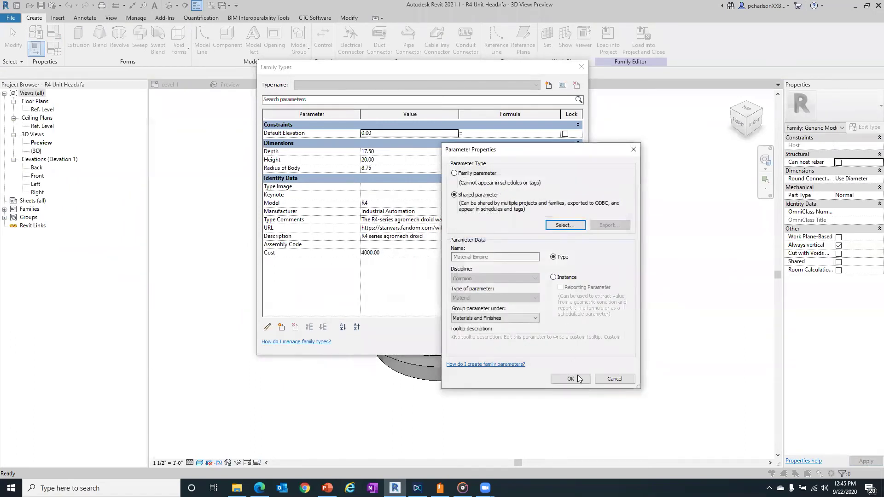
click(575, 378)
click(554, 277)
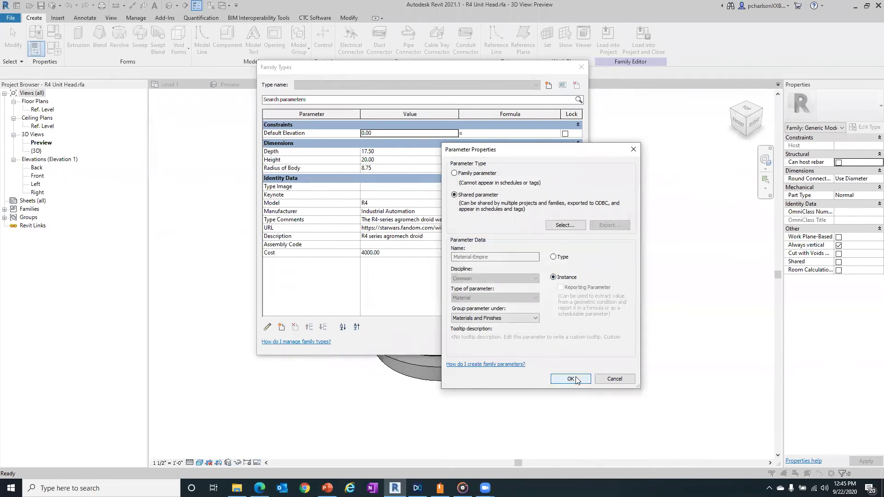
click(571, 379)
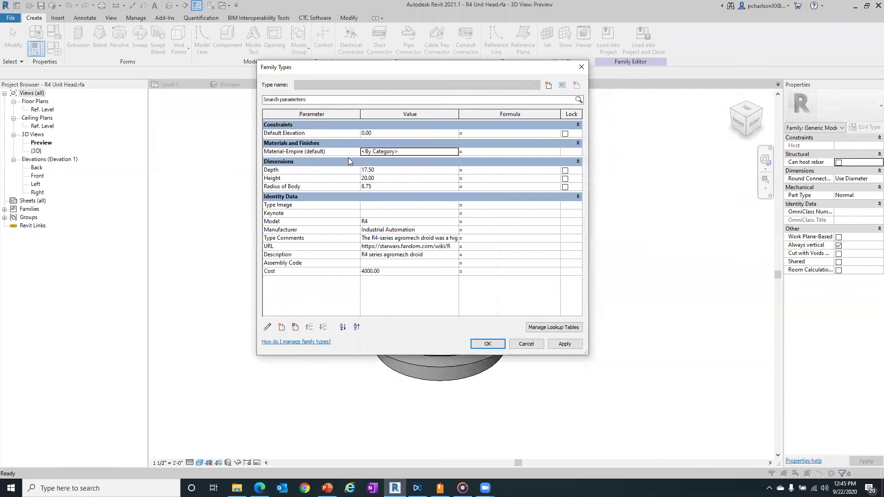
- Add the shared parameter Material-Rebellion from the Materials group to the R4 Unit Head family as a type parameter
click(282, 327)
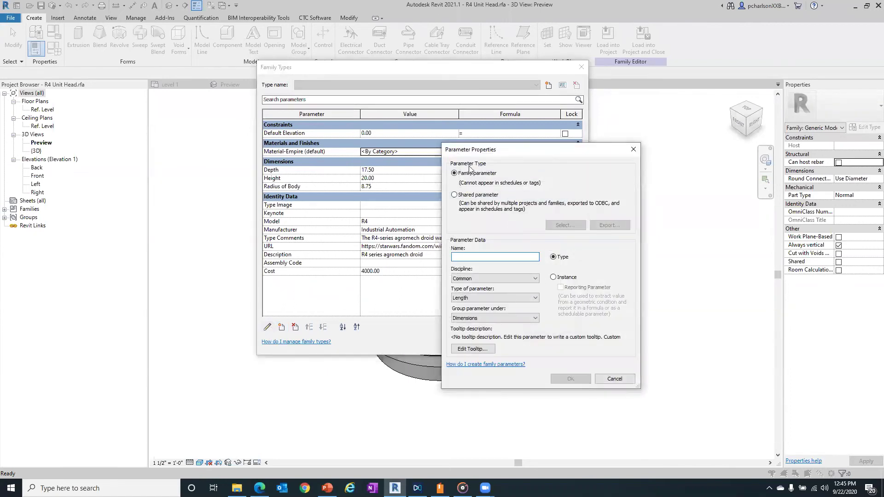
click(472, 196)
click(566, 225)
click(506, 219)
click(474, 232)
click(477, 246)
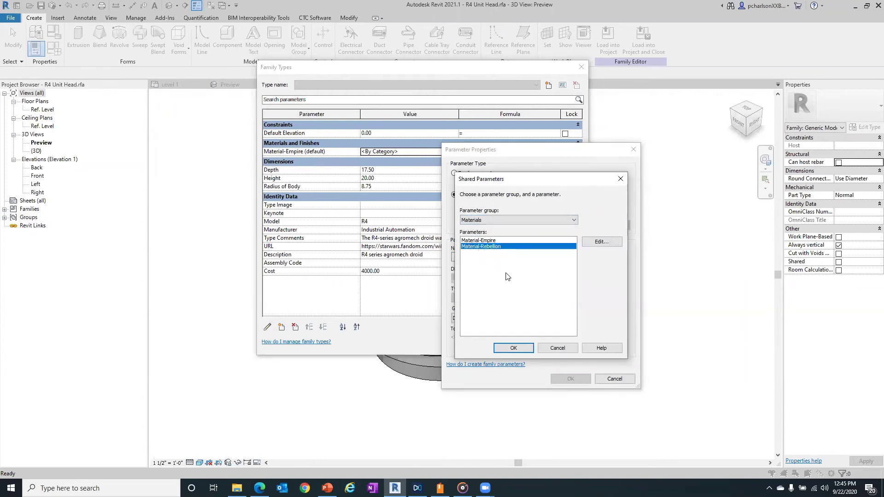
click(513, 347)
click(570, 378)
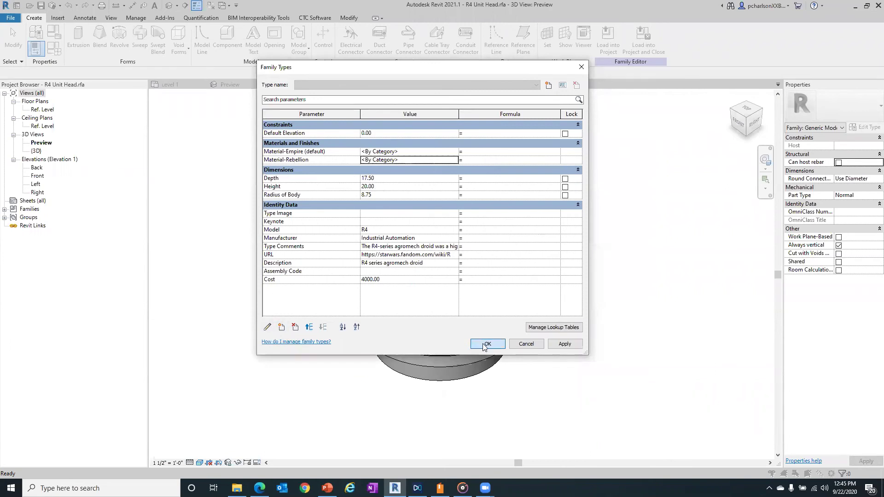
click(487, 344)
- Associate the material of the R4 head's tapered main blend with the Material-Empire family parameter
click(485, 198)
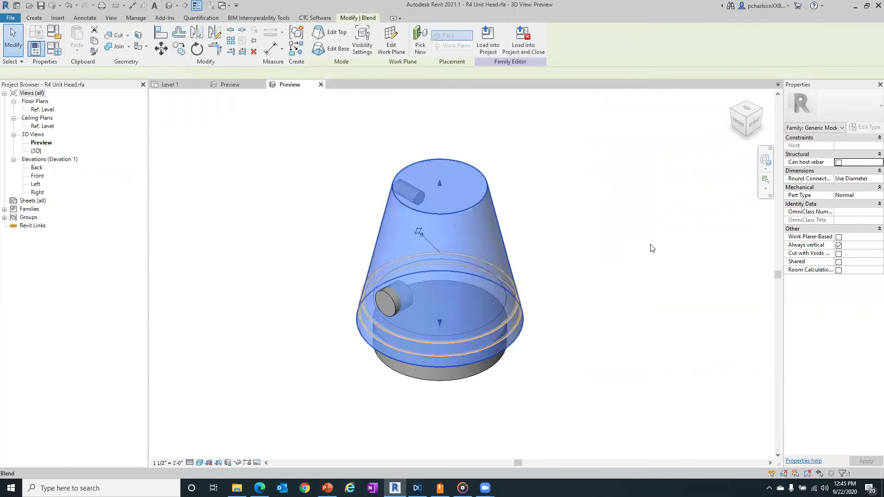
click(880, 203)
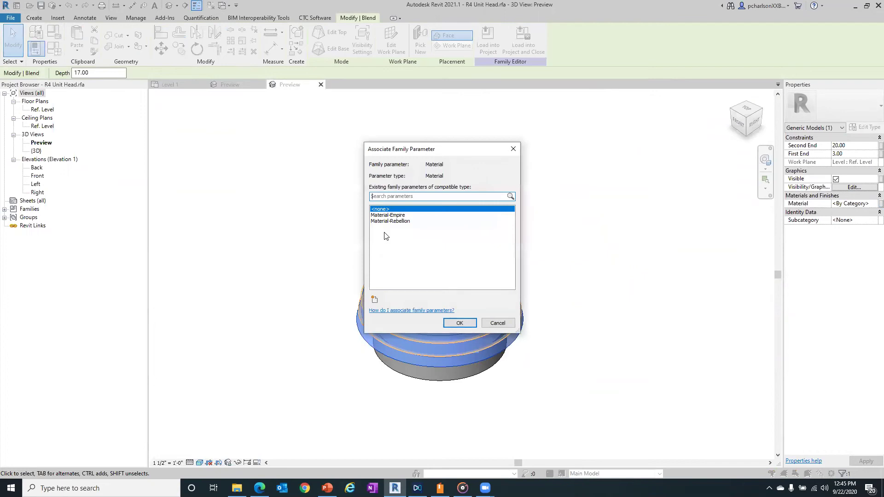
click(403, 216)
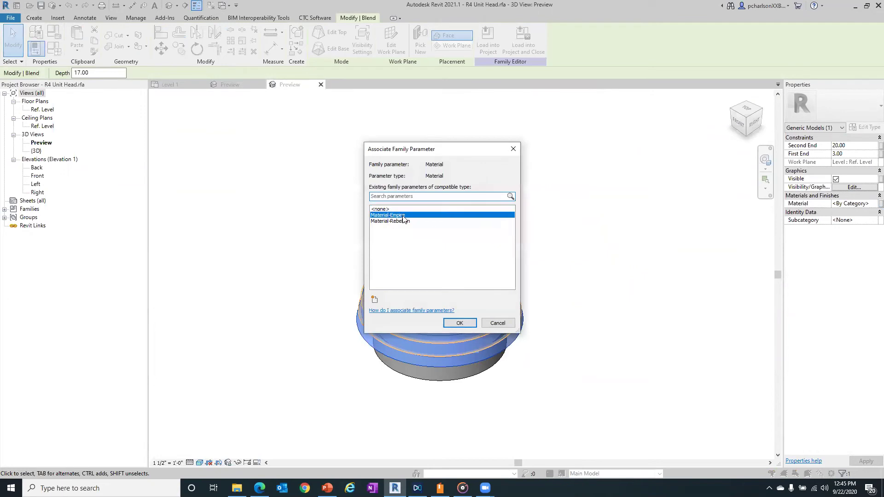
click(460, 323)
click(537, 364)
- Associate the materials of the R4 head's small round front extrusion and cylindrical base extrusion with the Material-Empire parameter
click(389, 302)
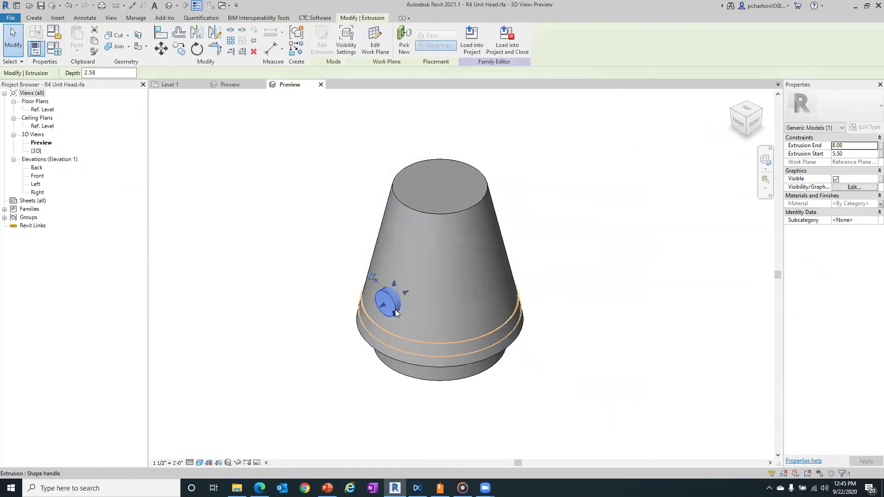
click(881, 204)
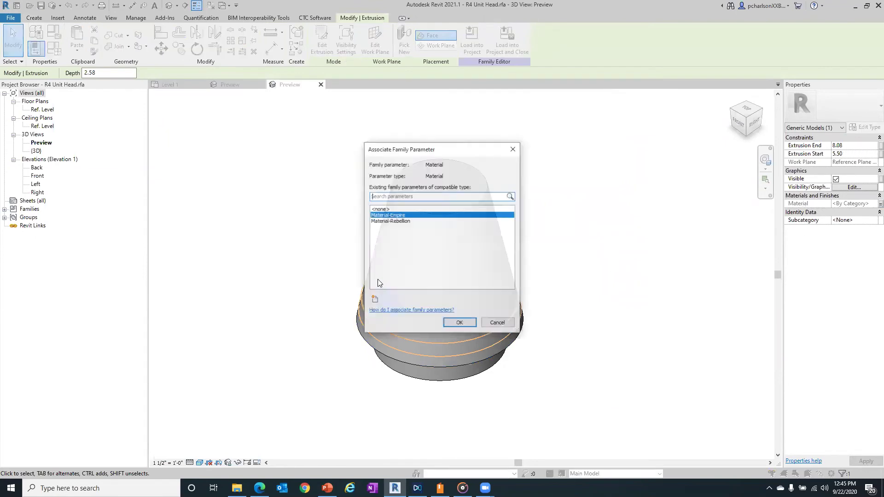
click(460, 322)
click(465, 388)
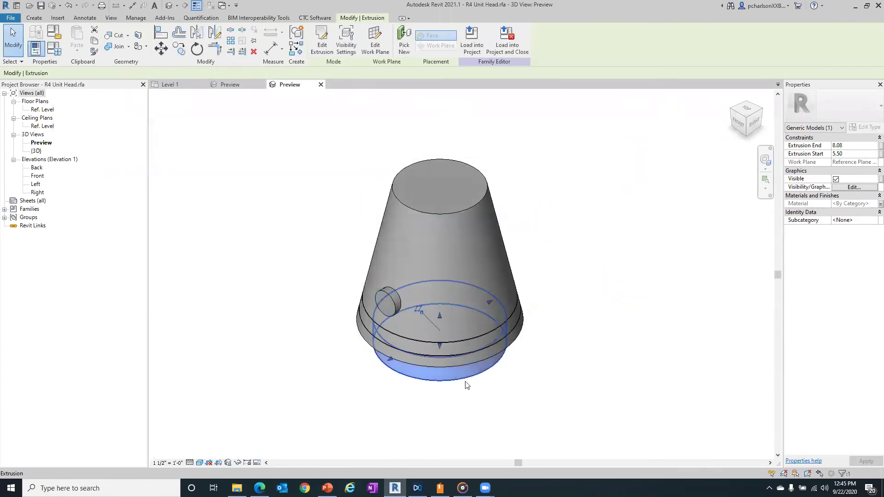
click(879, 204)
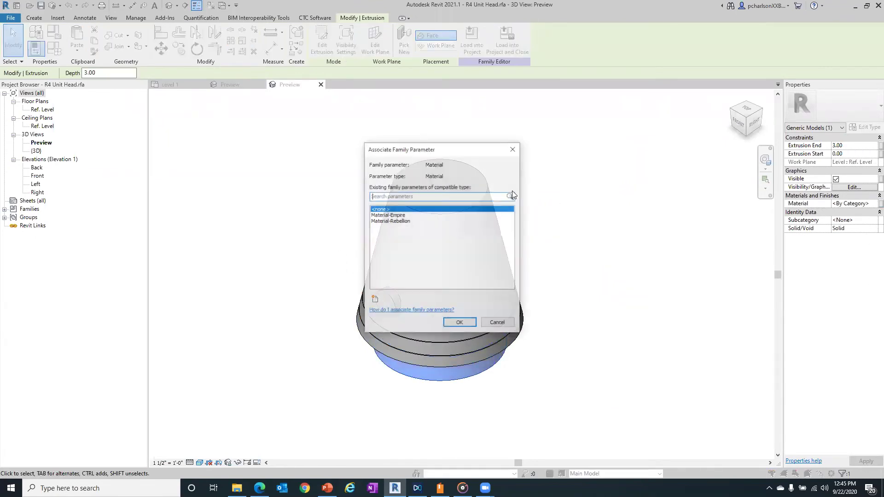
click(410, 215)
click(460, 323)
click(584, 313)
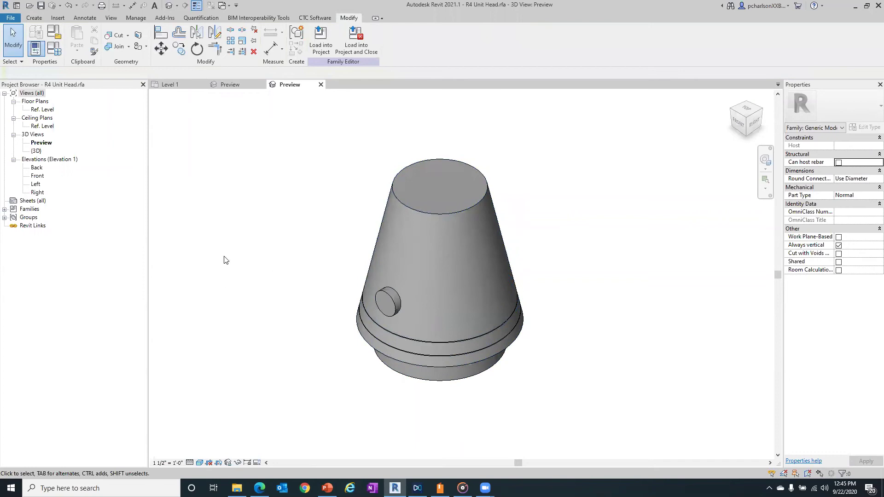
- Save the R4 Unit Head family, load it into R Unit.rfa only and close it
click(42, 6)
click(426, 249)
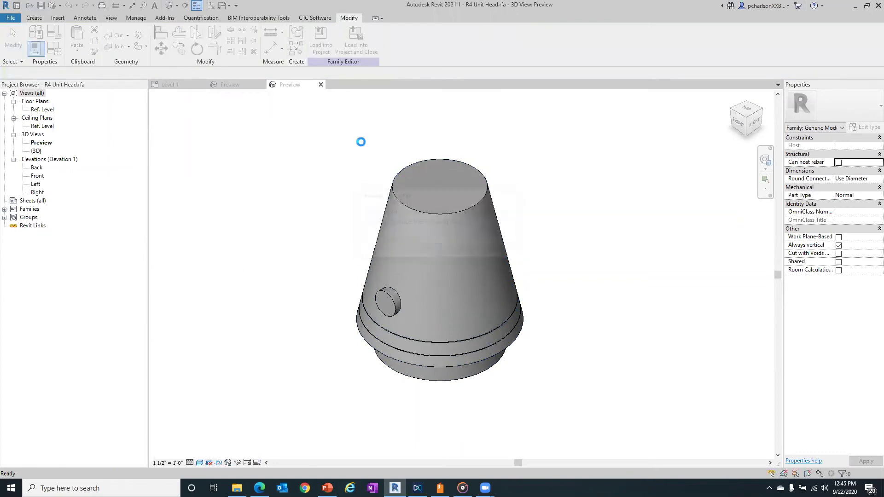
click(356, 41)
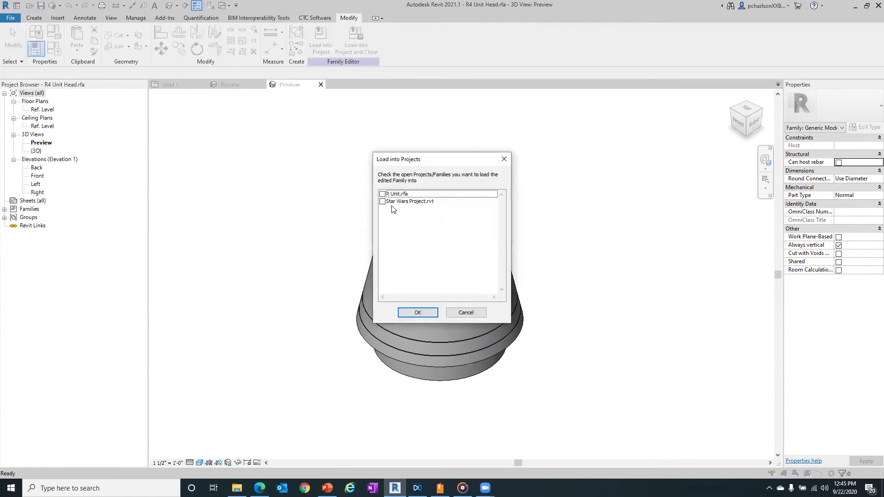
click(383, 194)
click(400, 313)
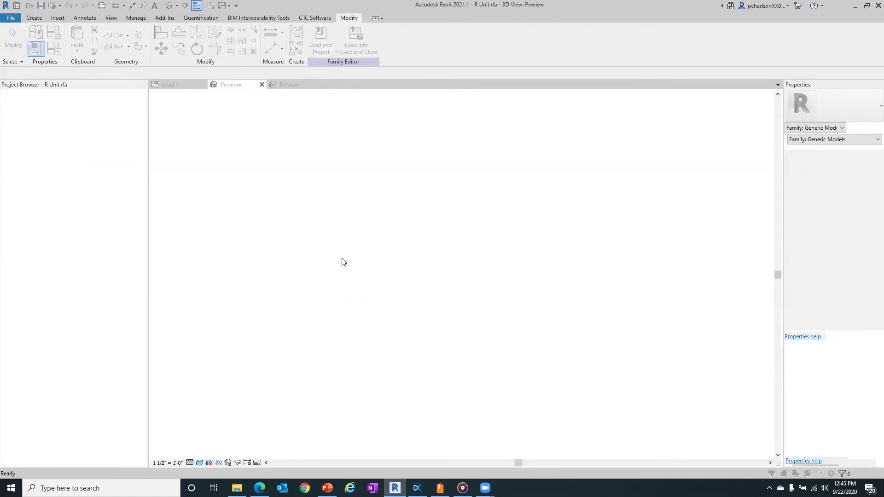
click(433, 245)
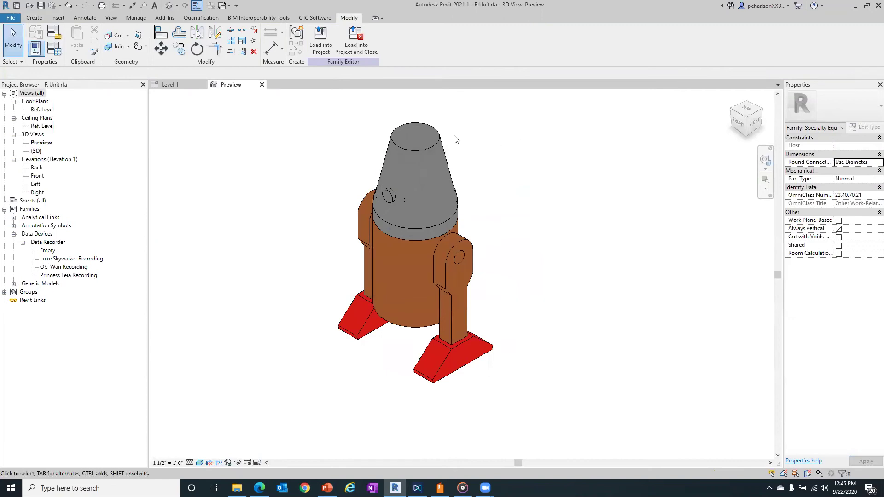
- Associate the nested R4 head's Material-Empire instance parameter with the R Unit family's Material-Empire parameter
click(435, 148)
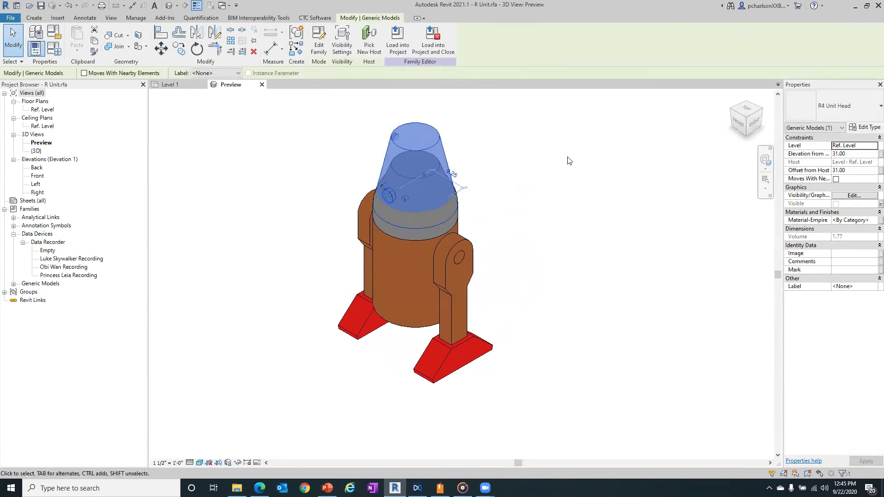
scroll(445, 135, up, 2)
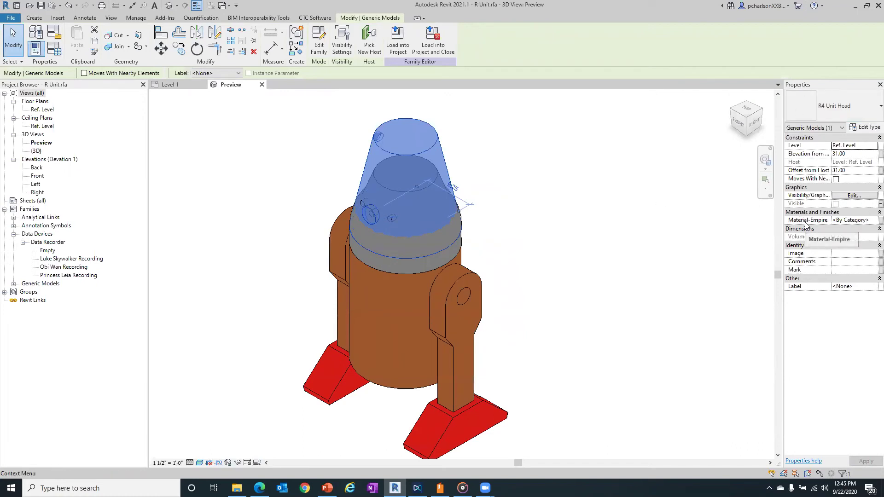
click(880, 220)
click(412, 215)
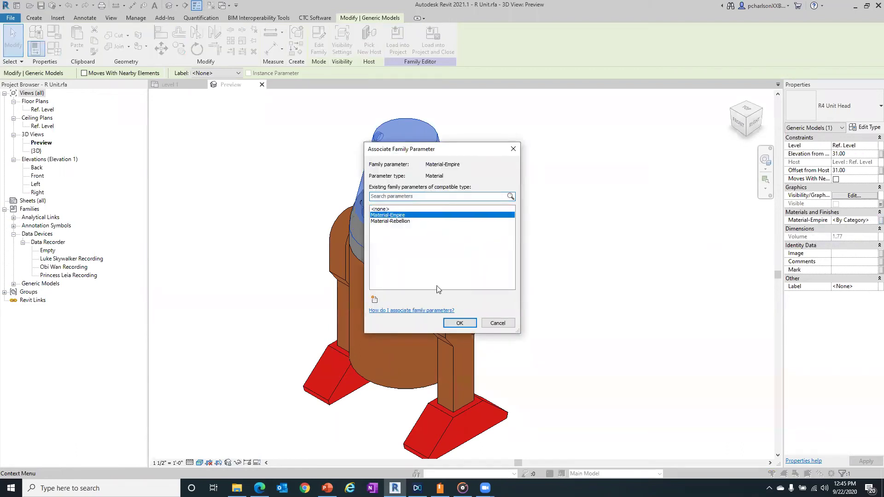
click(460, 324)
click(601, 233)
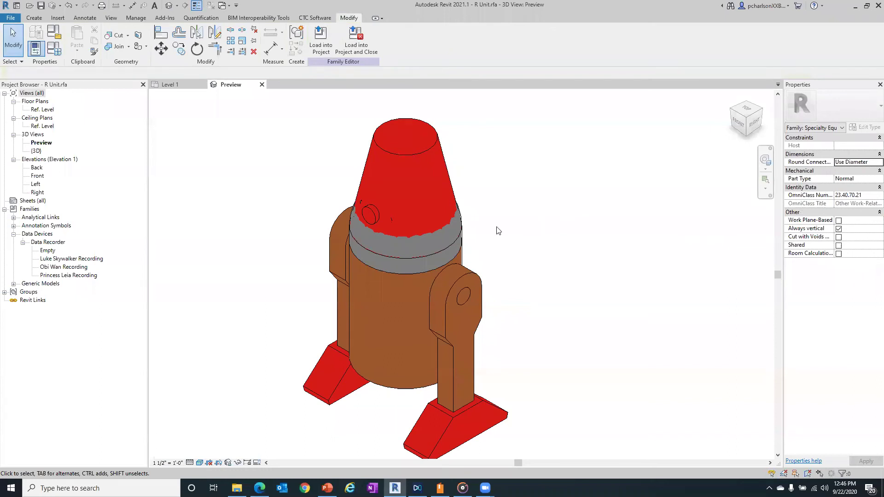
- Compare the instance properties of the nested R2 head and R4 head for a material parameter
click(468, 218)
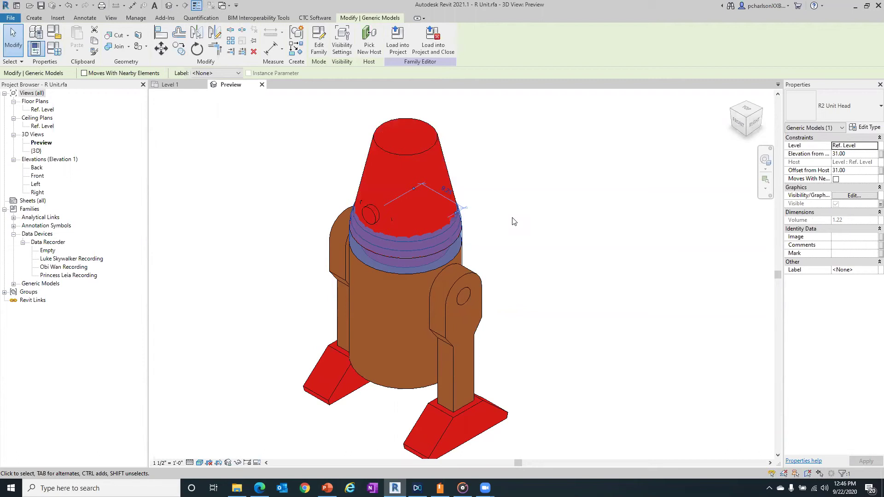
click(514, 166)
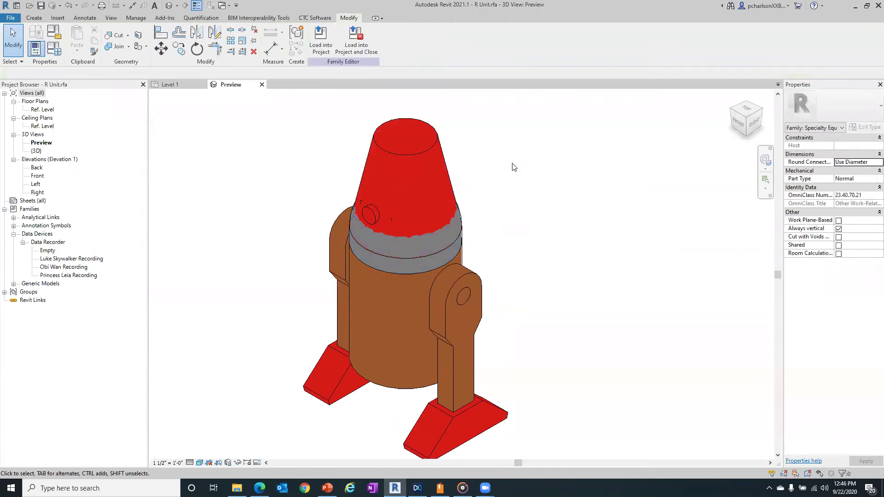
click(440, 140)
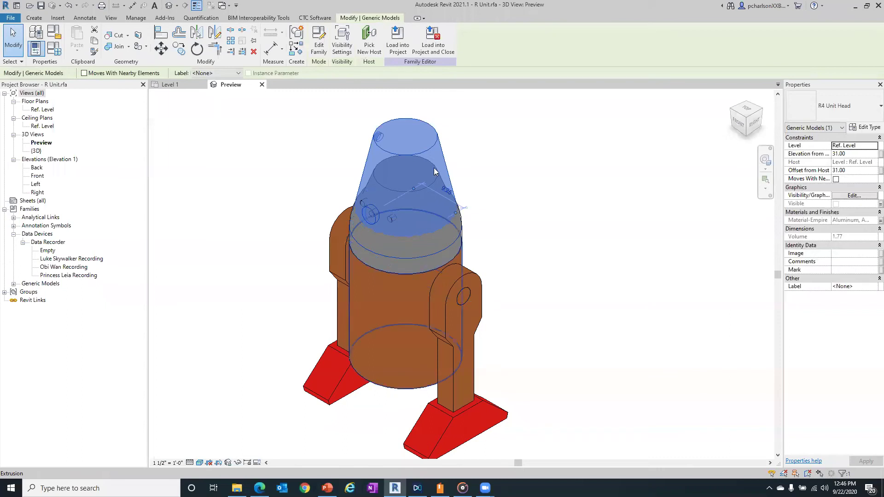
click(498, 155)
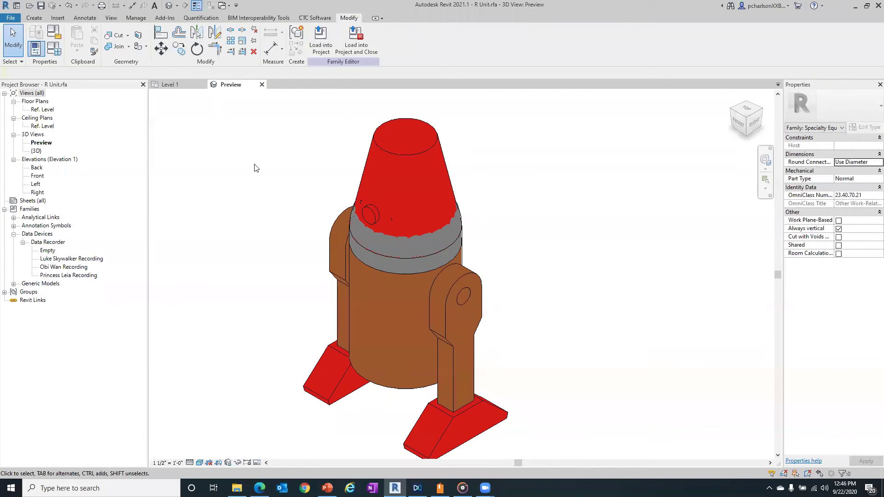
- Set the Material-Empire parameter of the R2 family type to Laminate, Navy from the AEC Materials library
click(53, 49)
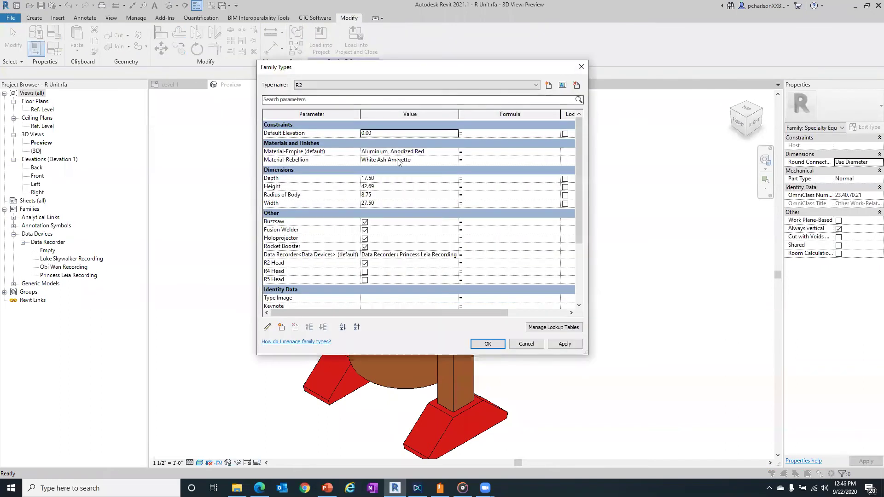
click(447, 151)
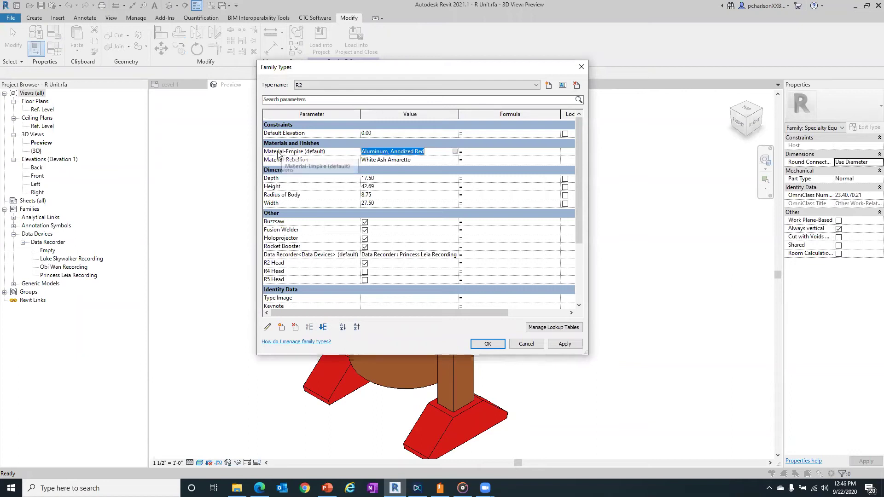
click(455, 151)
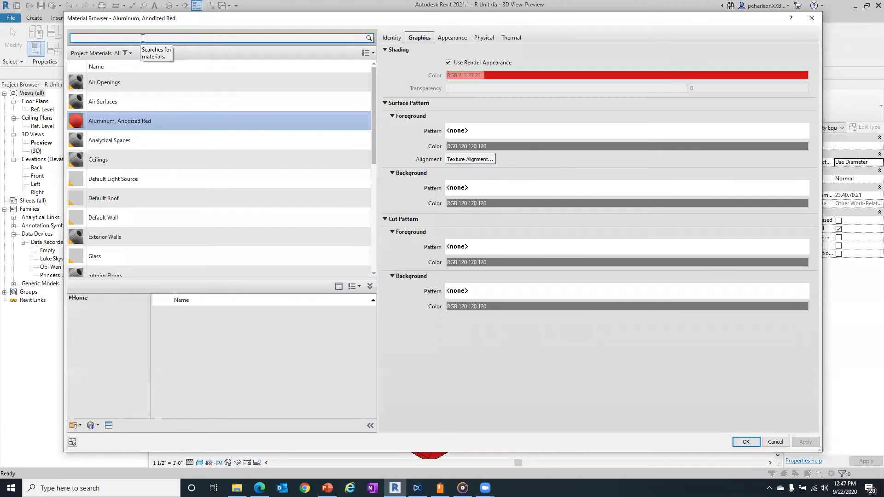
click(84, 300)
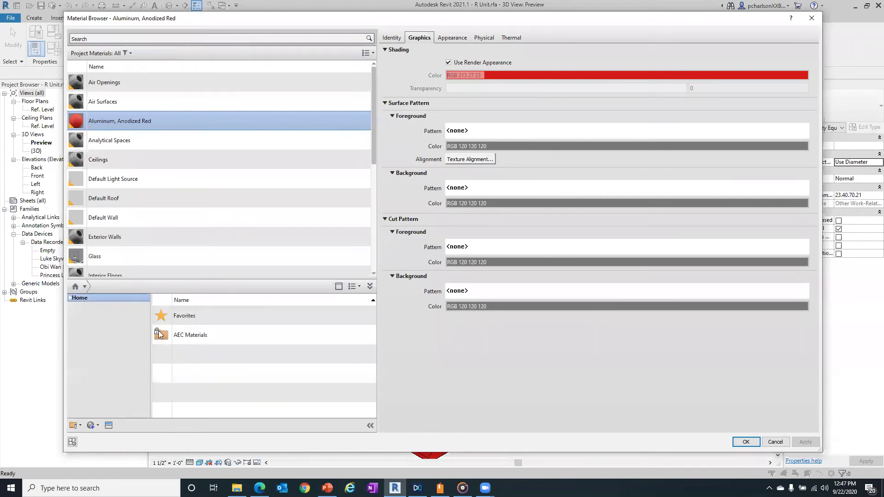
double_click(194, 337)
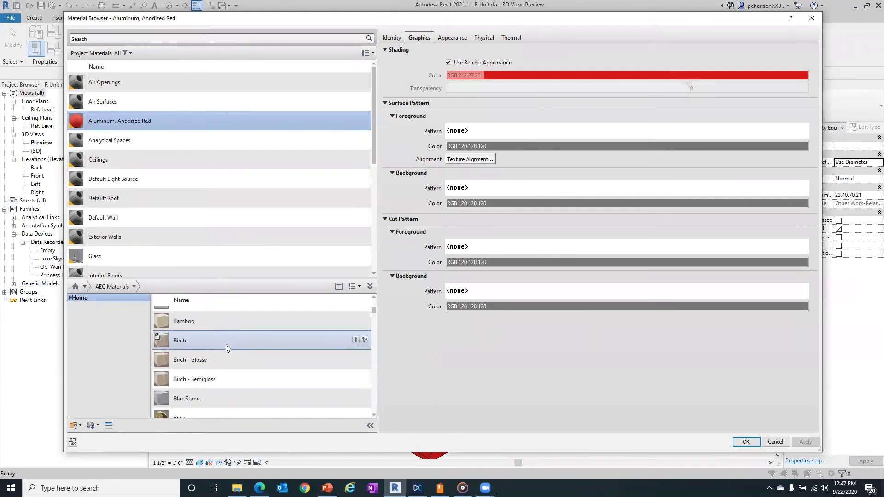
scroll(225, 345, down, 15)
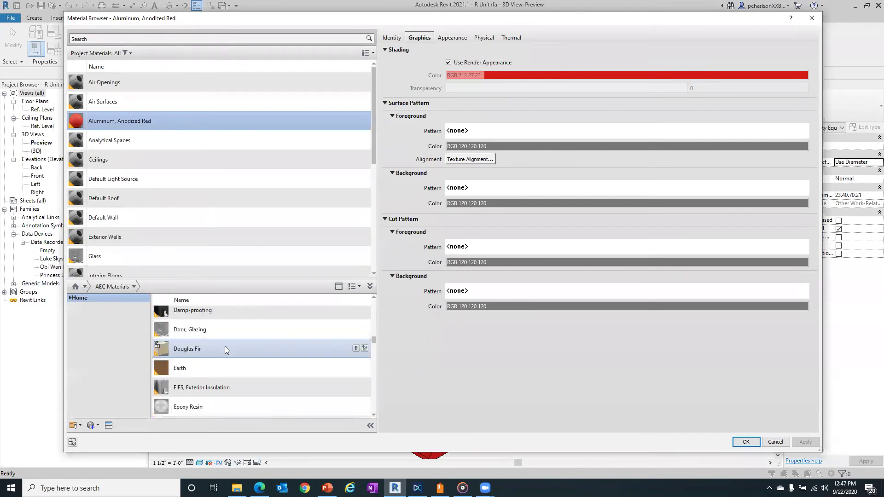
scroll(225, 346, down, 8)
scroll(225, 346, down, 3)
scroll(225, 349, down, 3)
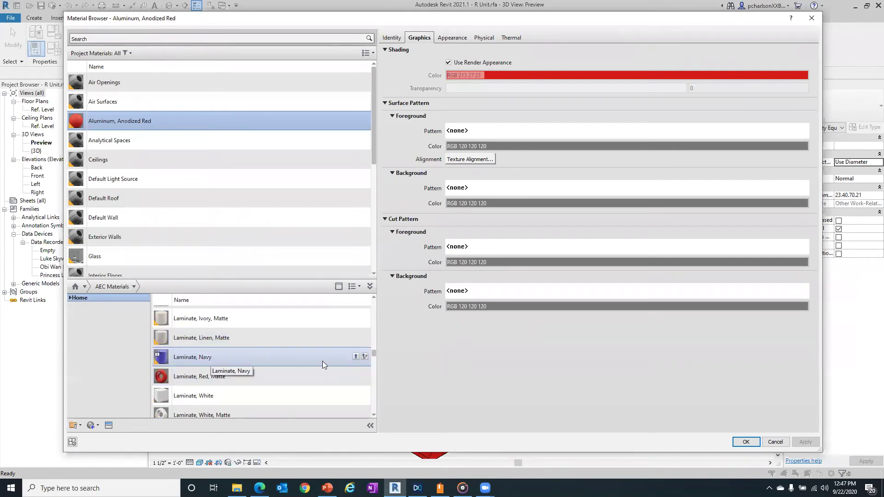
click(356, 357)
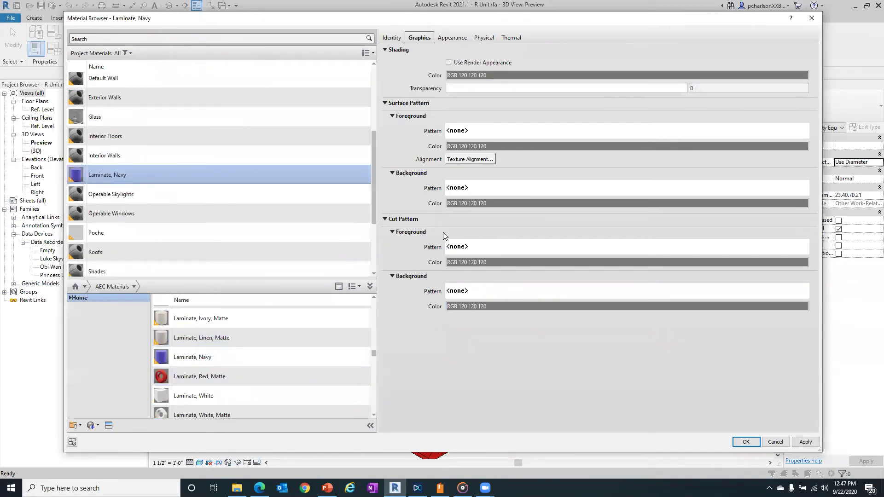
click(745, 442)
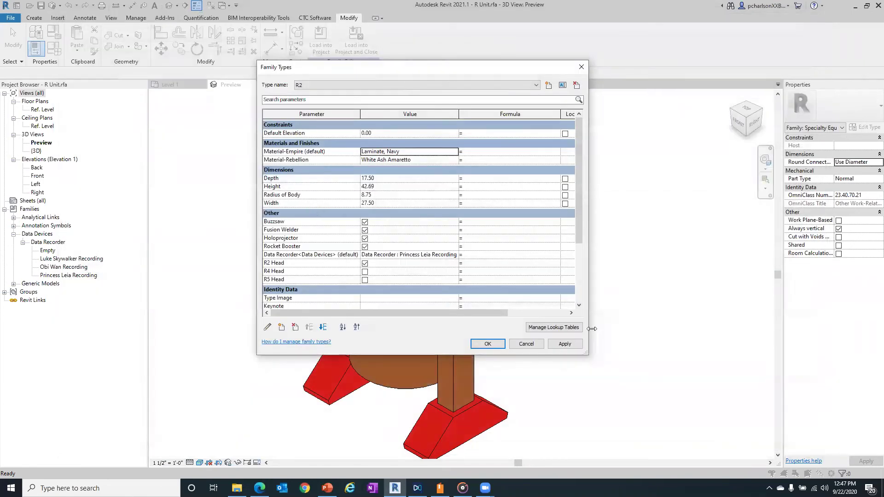
- Apply the family type change and move the Family Types dialog clear of the droid model
click(563, 344)
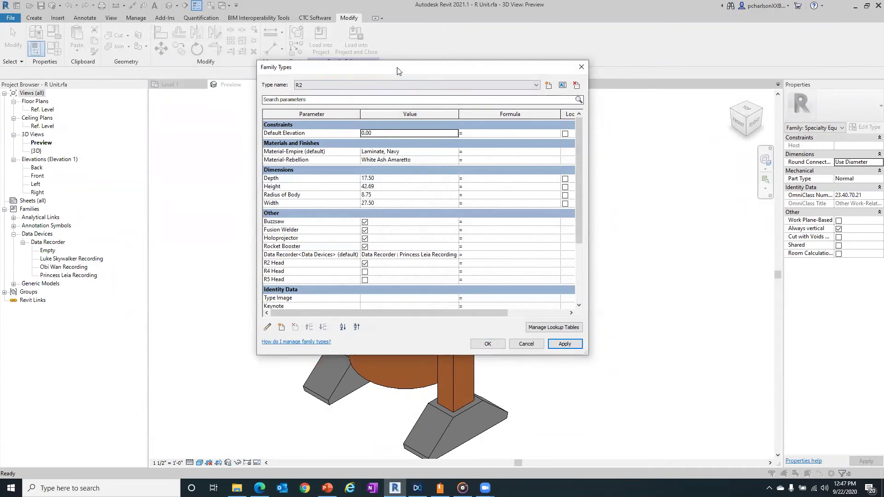
drag(398, 70, 669, 10)
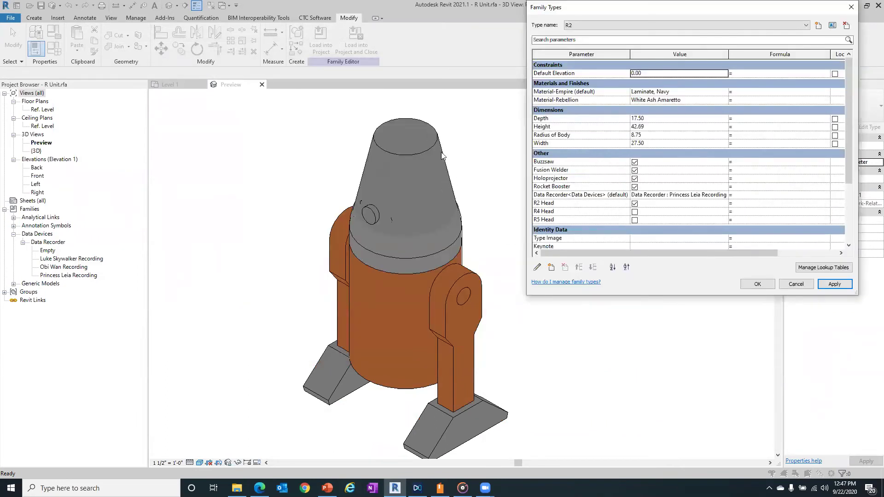
drag(678, 8, 649, 33)
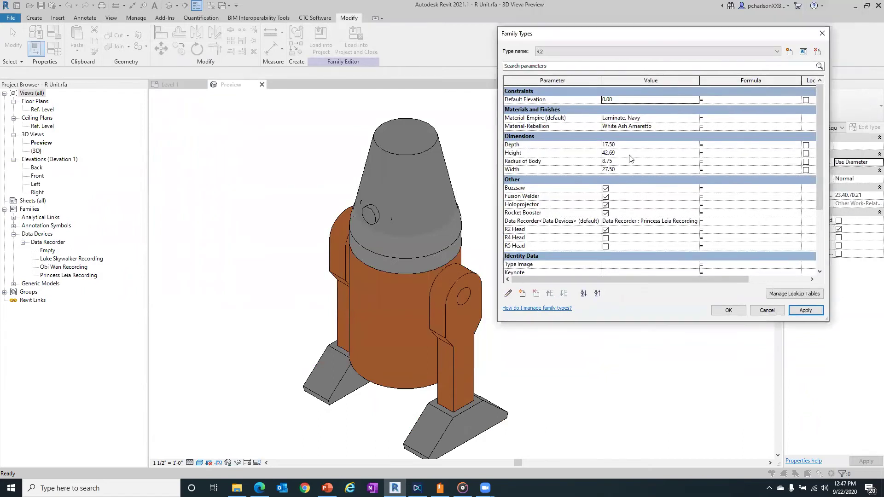
- Make the Laminate, Navy material use its render appearance for shading, apply the change to the R2 type and close the family types
click(672, 119)
click(696, 118)
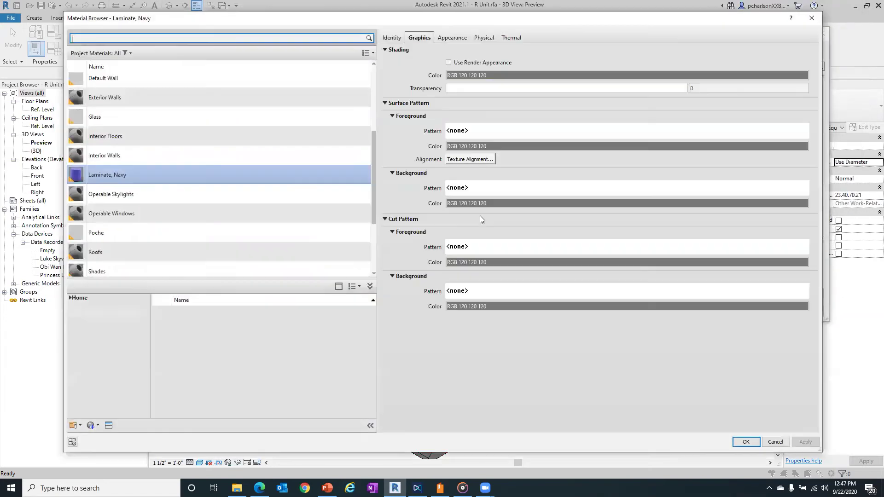
click(449, 62)
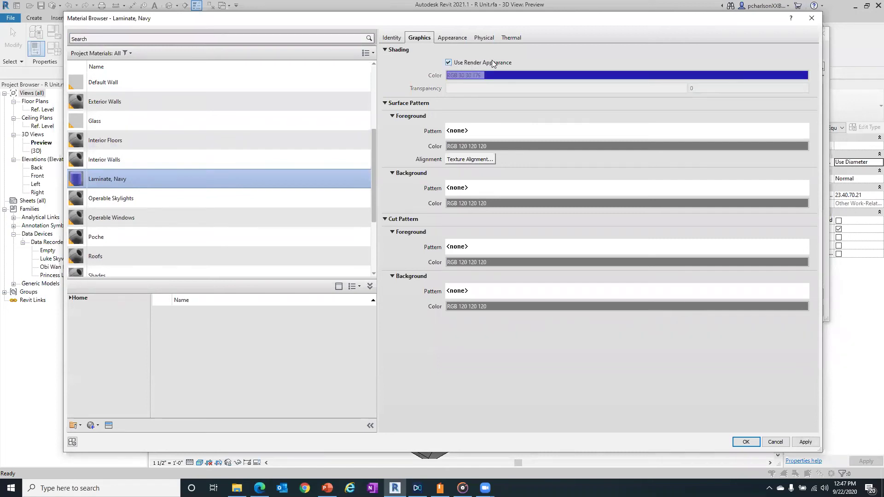
click(448, 62)
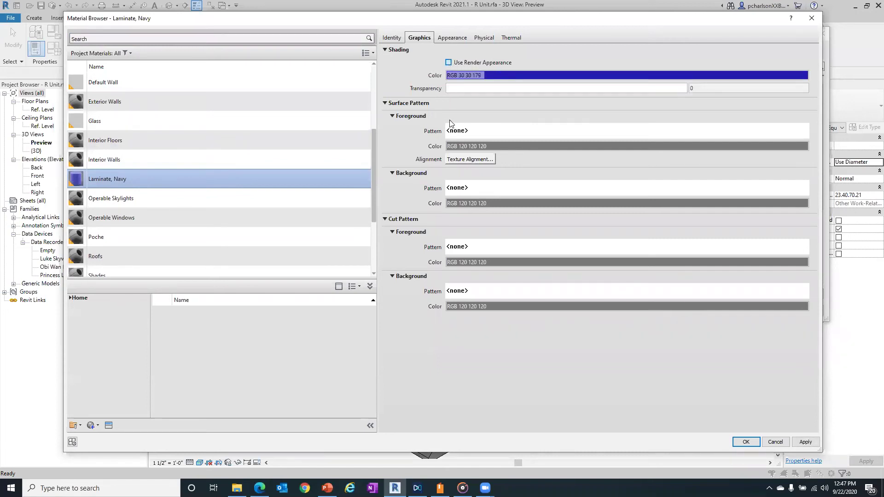
click(449, 63)
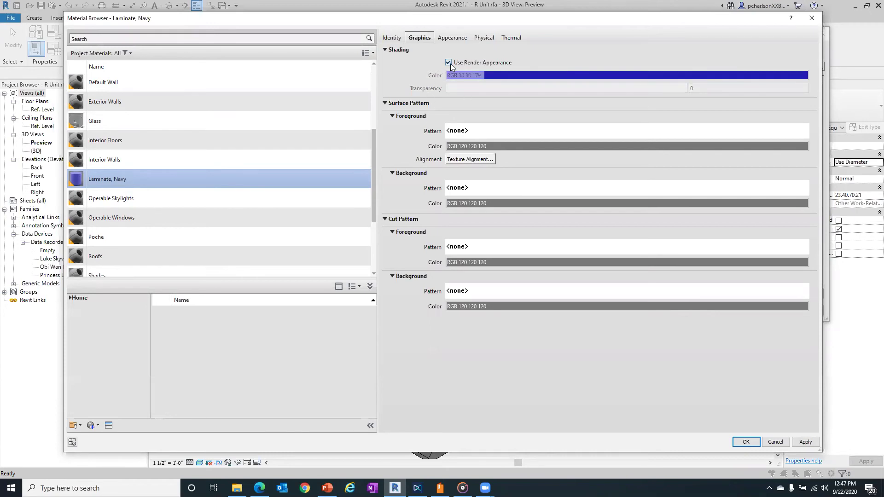
click(747, 442)
click(806, 310)
click(728, 311)
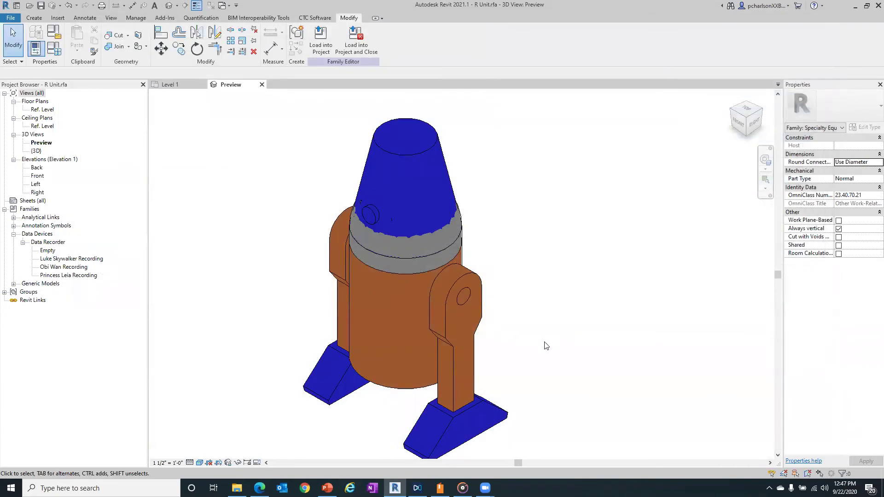
- Turn preview visibility on in the 3D view and apply the R4 family type
click(258, 463)
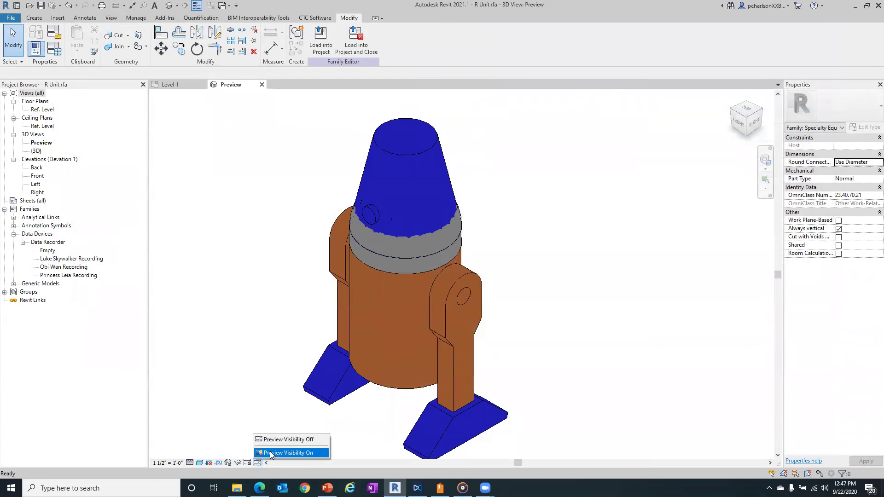
click(275, 451)
click(50, 55)
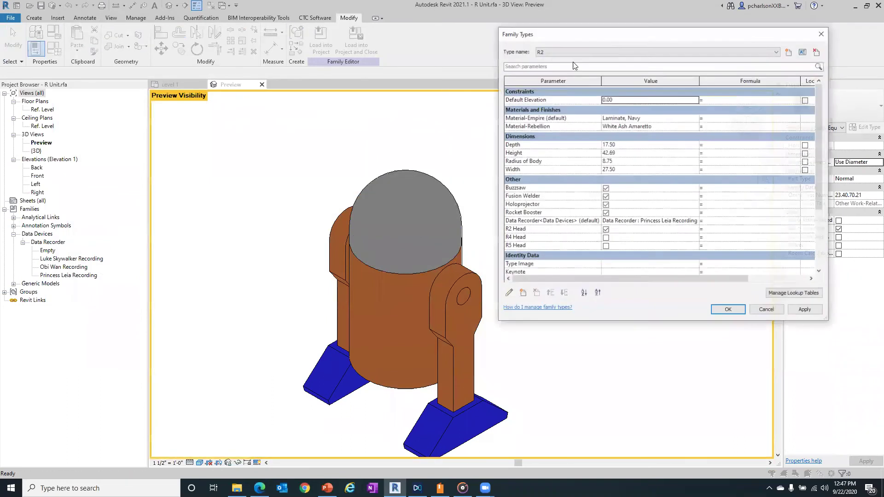
click(644, 51)
click(645, 65)
click(805, 310)
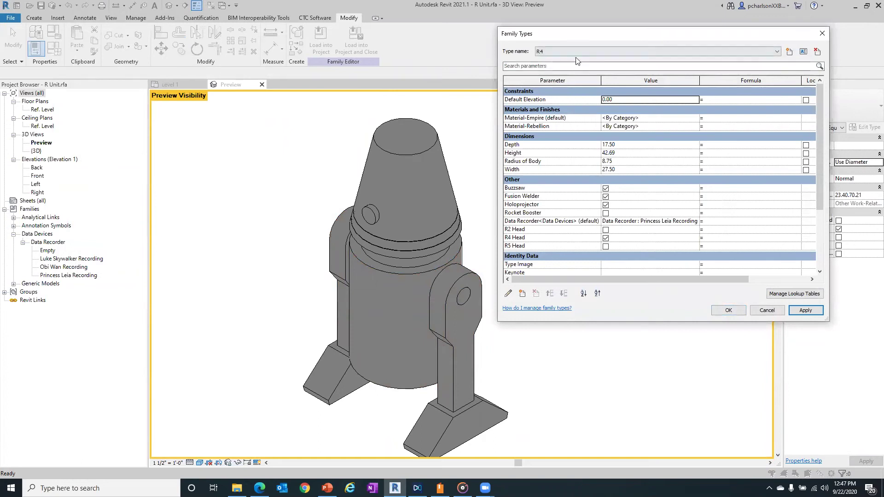
- Set the R4 type's Material-Empire parameter to Laminate, Navy and its Material-Rebellion parameter to White Ash Amaretto
click(700, 119)
click(700, 119)
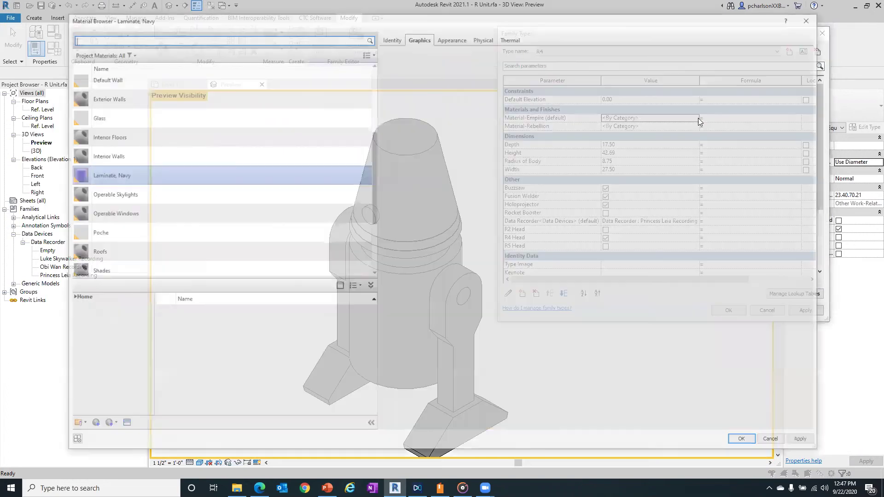
click(747, 442)
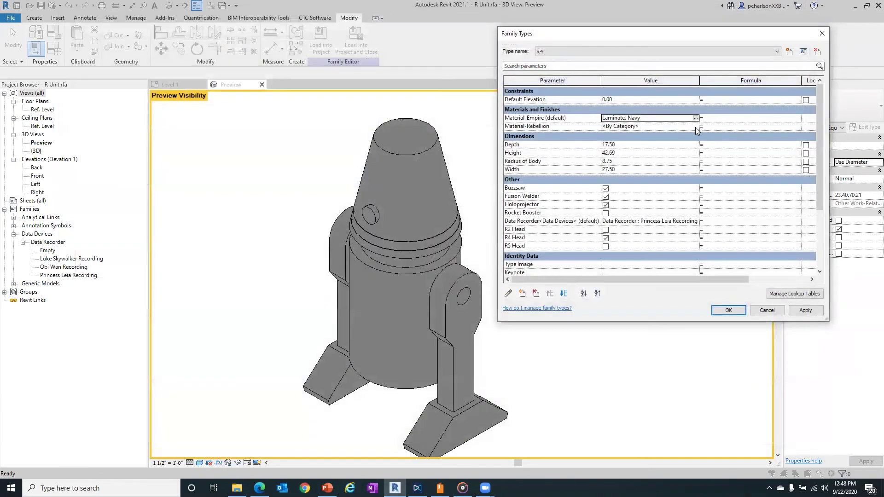
click(695, 128)
click(696, 126)
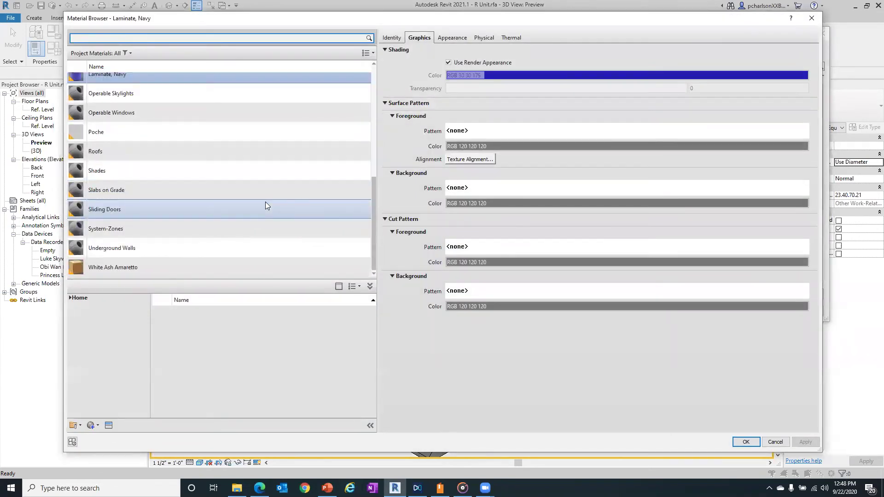
click(216, 267)
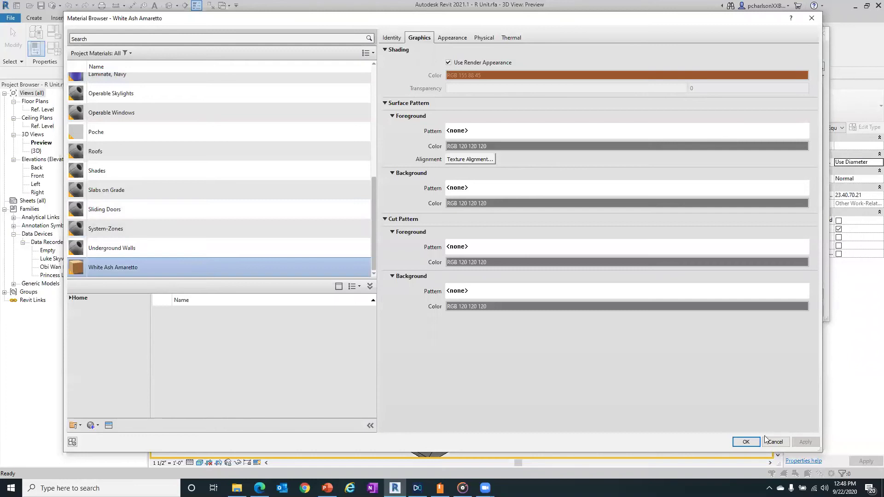
click(746, 441)
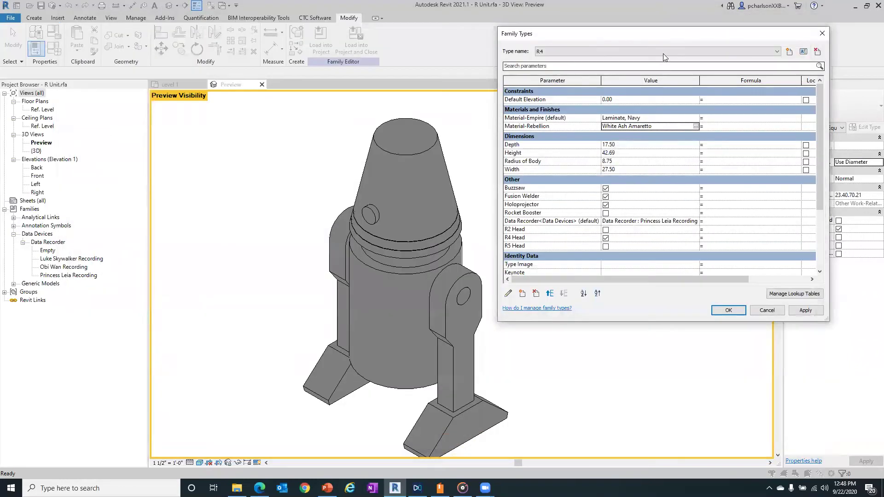
- Set the Material-Empire parameter of the R5 family type to Aluminum, Anodized Red
click(608, 51)
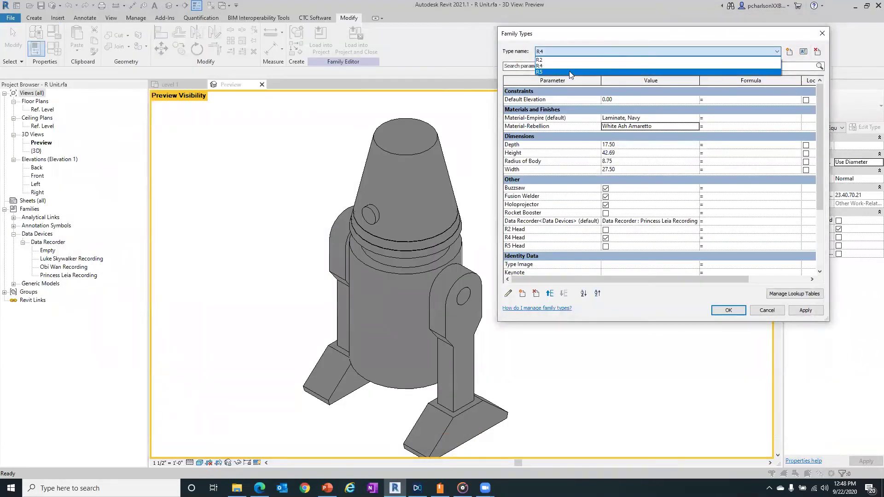
click(609, 74)
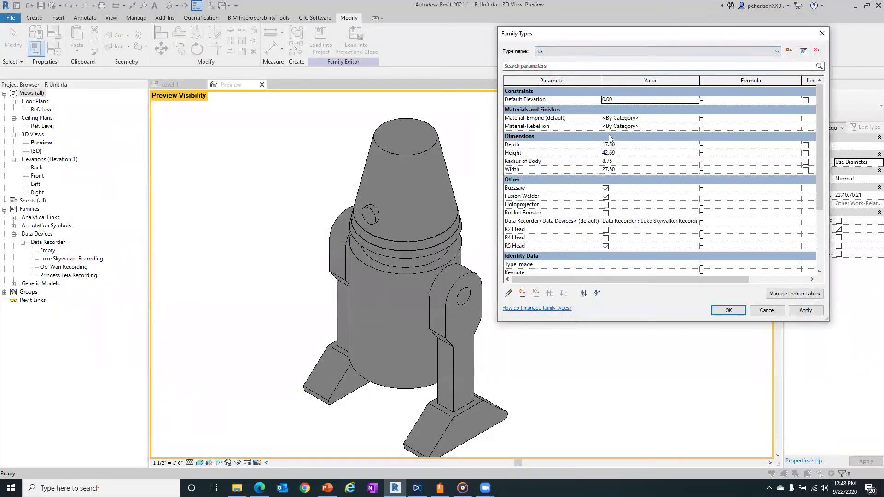
click(698, 119)
click(697, 119)
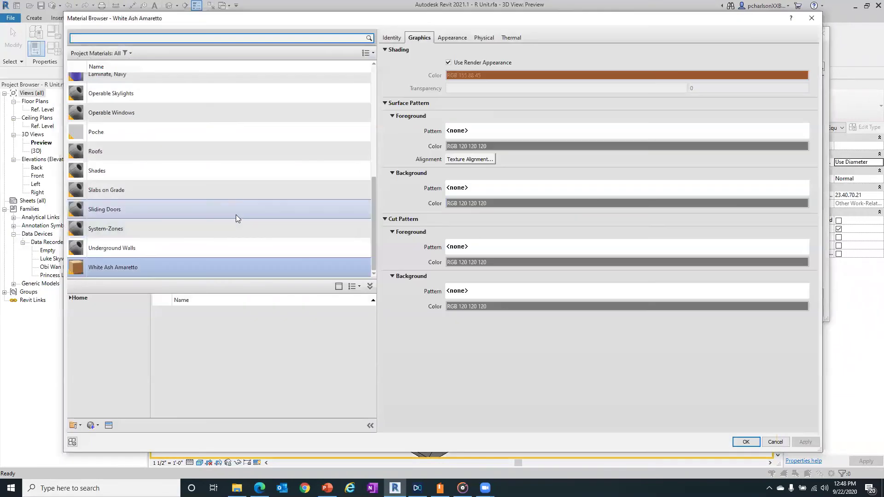
scroll(185, 195, up, 10)
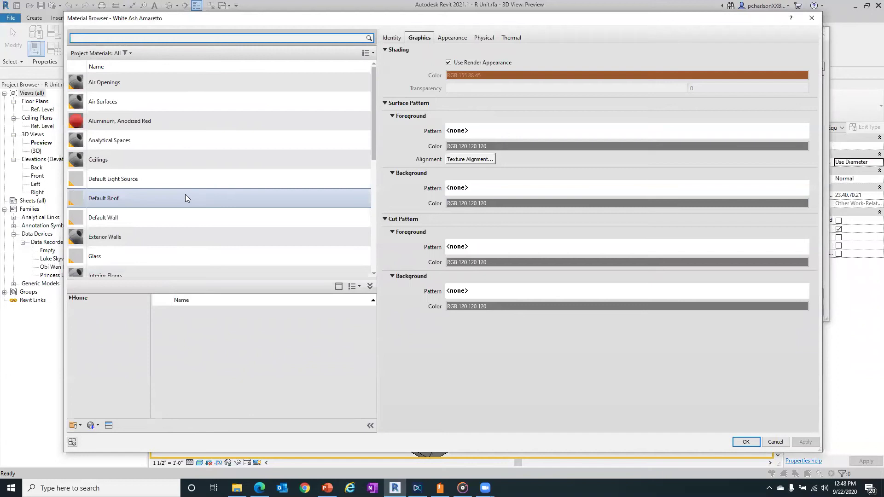
click(153, 123)
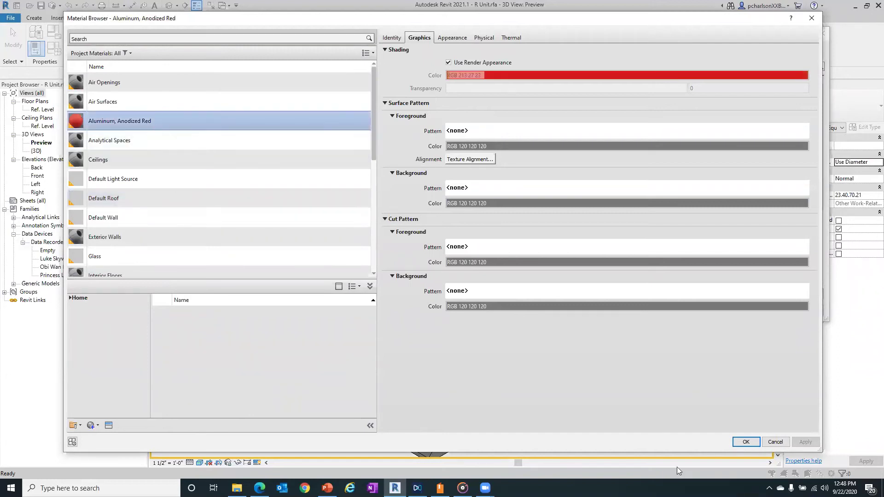
click(746, 442)
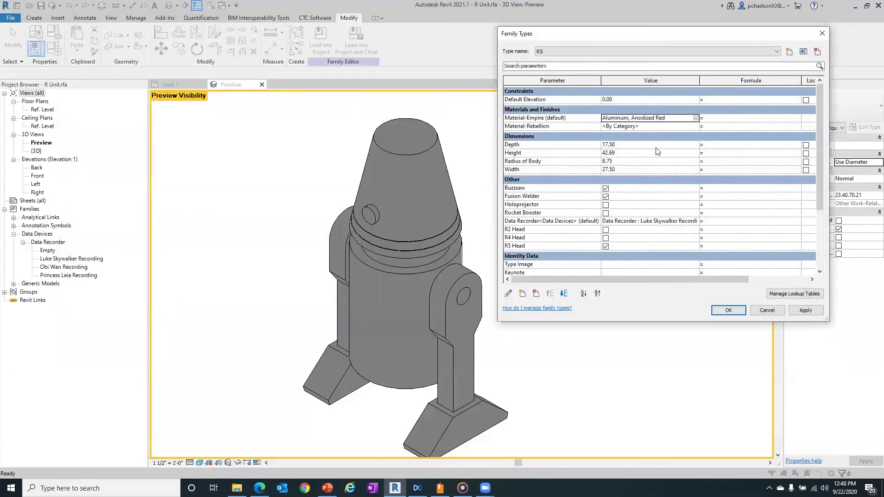
- Set the R5 type's Material-Rebellion parameter to Titanium from the AEC Materials library and apply the type
click(697, 126)
click(696, 126)
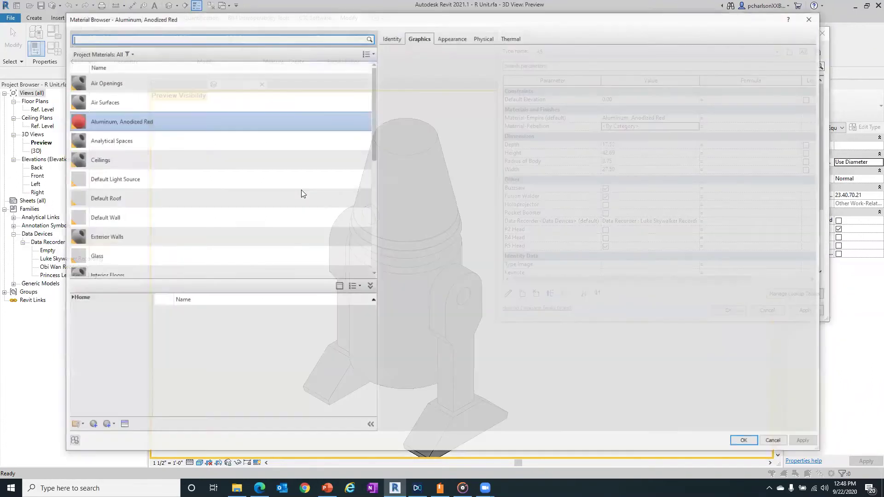
click(86, 301)
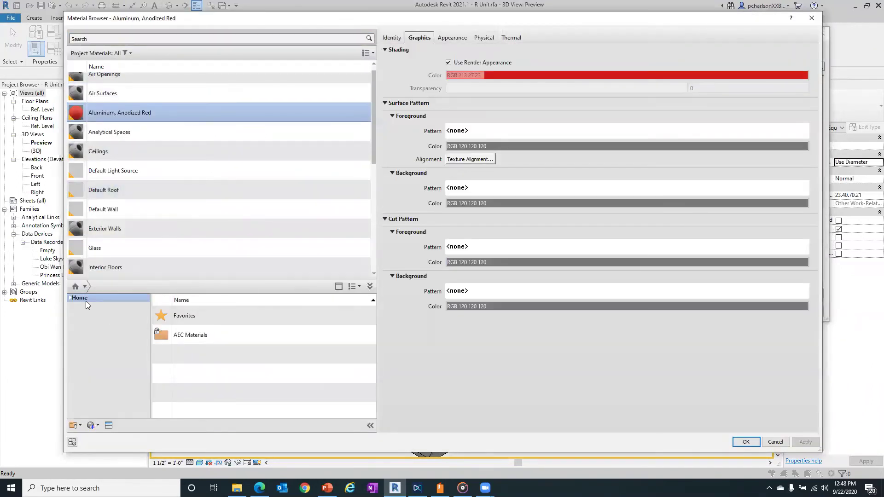
double_click(193, 343)
scroll(213, 358, down, 10)
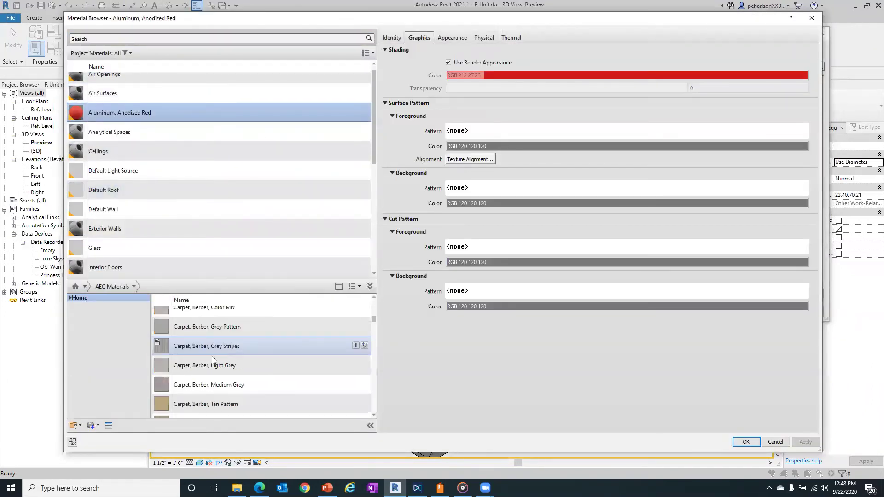
scroll(217, 362, down, 15)
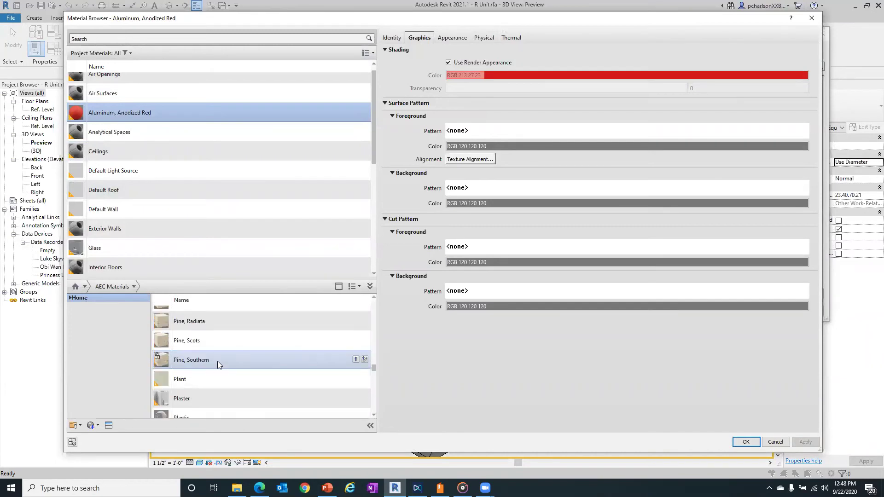
scroll(217, 361, down, 10)
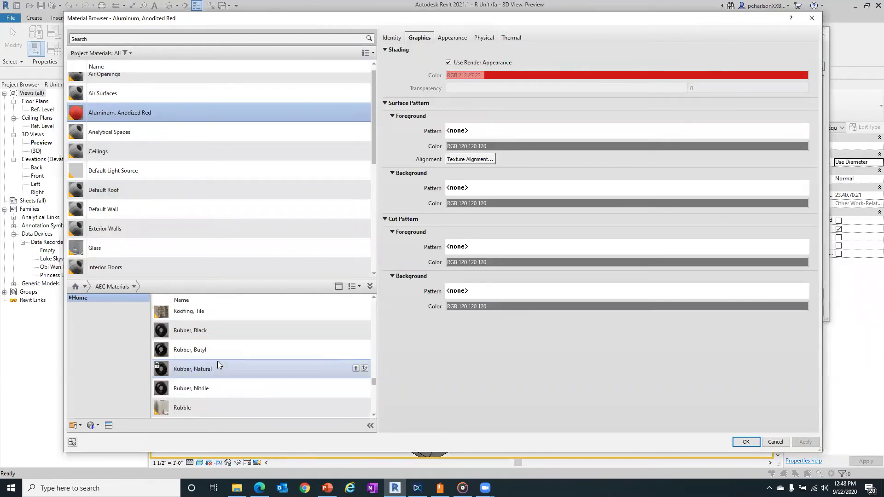
scroll(217, 365, down, 8)
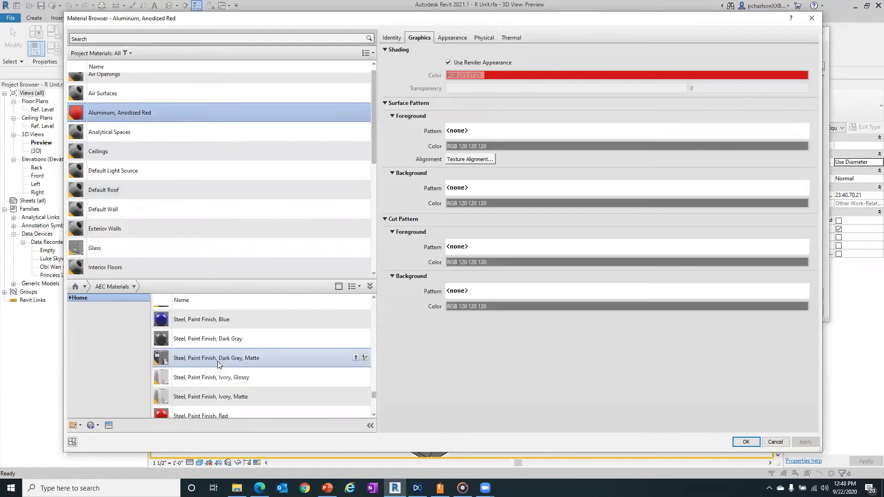
scroll(218, 363, down, 5)
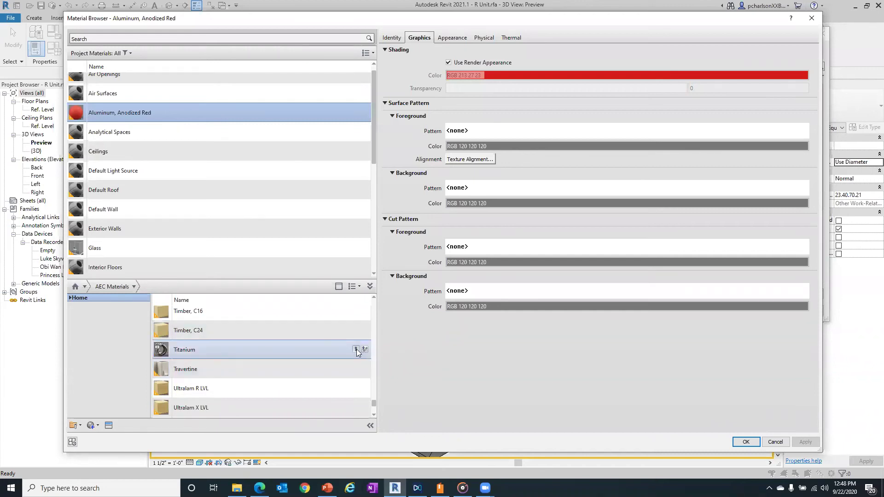
click(356, 350)
click(743, 443)
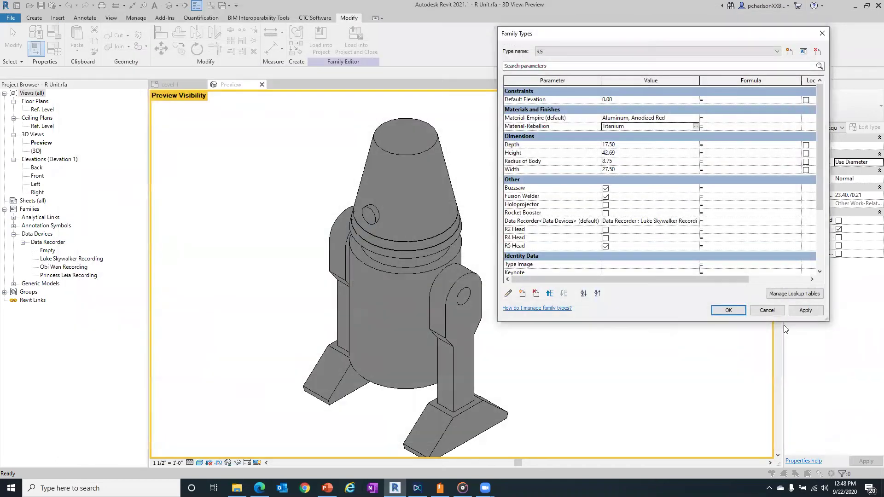
click(814, 314)
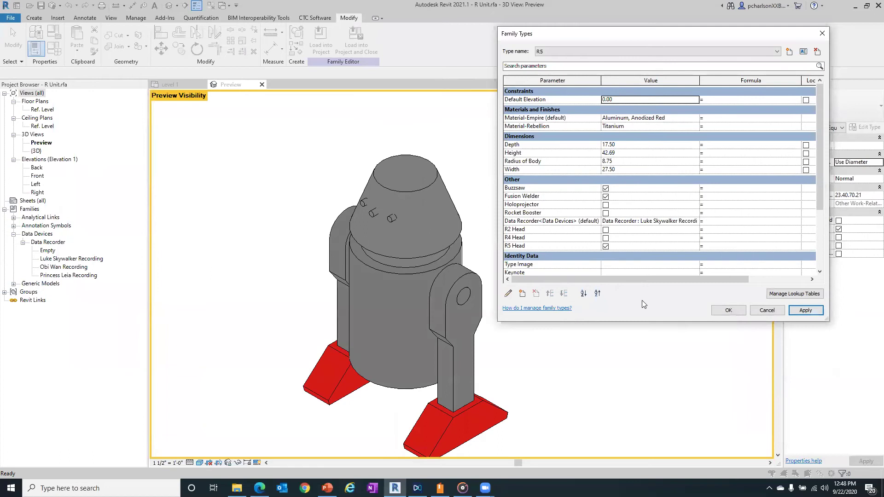
- Make the Titanium material use its render appearance for shading, apply the change and close the family types
click(699, 127)
click(696, 127)
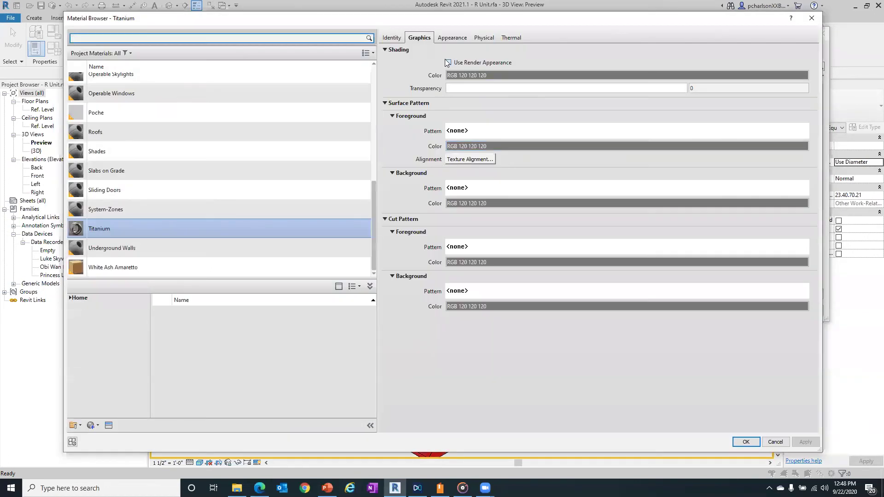
click(449, 62)
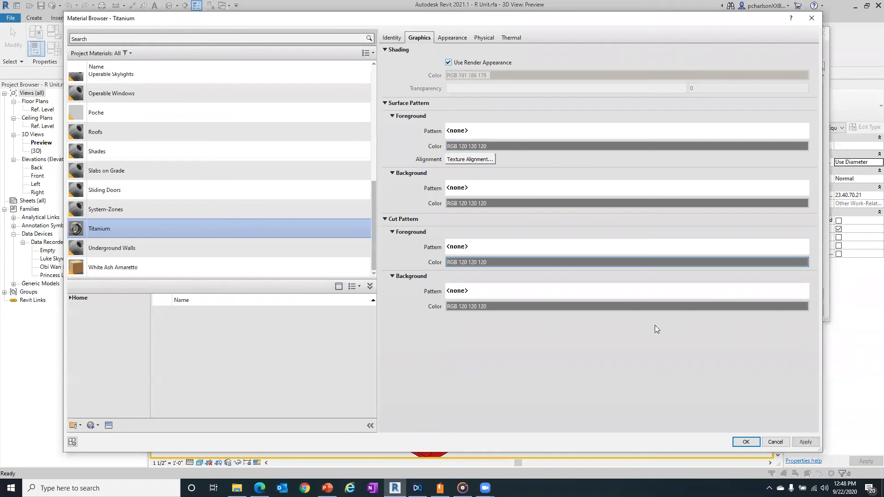
click(746, 442)
click(806, 310)
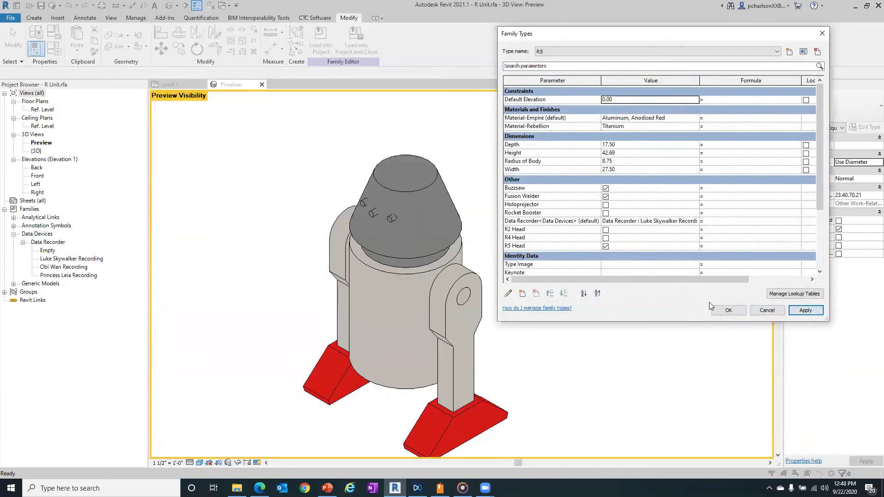
key(Return)
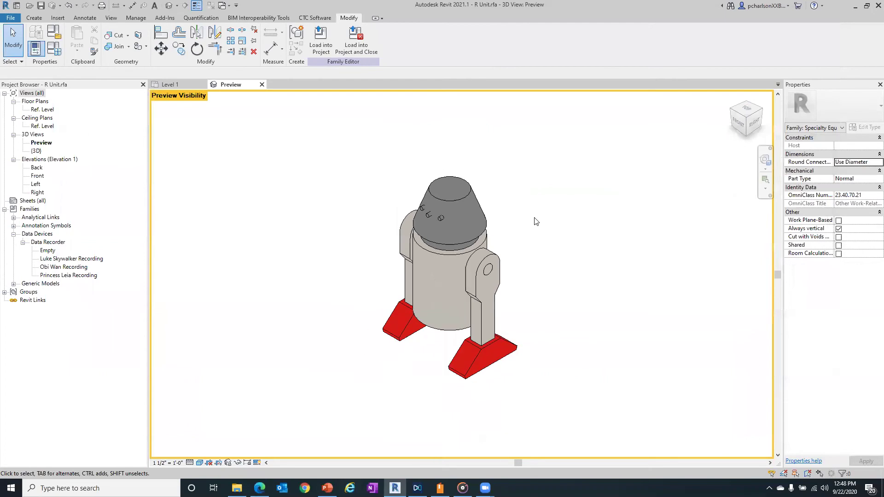
- Open the R Unit family types and make R4 the current type, looking at the R2 type on the way
scroll(533, 221, down, 1)
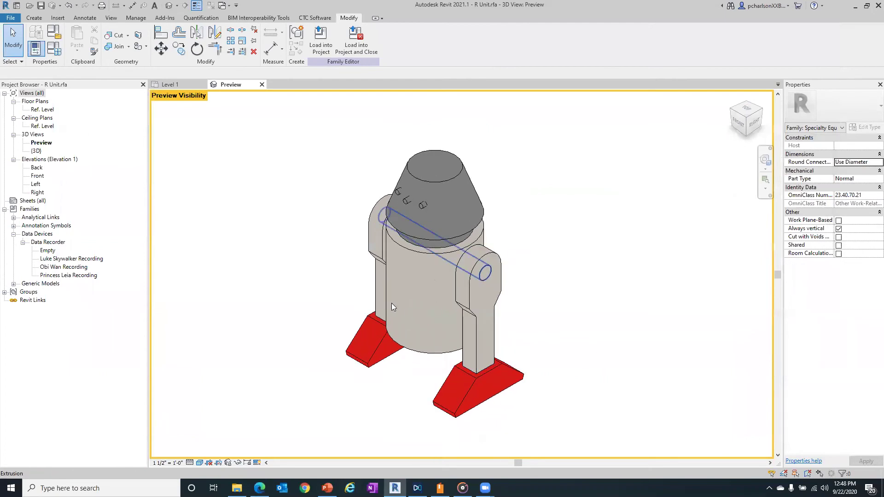
click(54, 48)
click(660, 50)
click(631, 58)
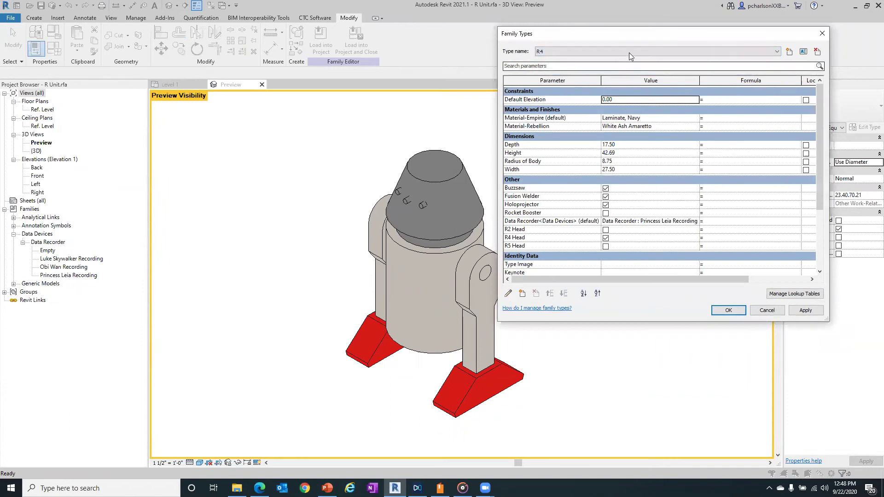
click(630, 52)
click(619, 64)
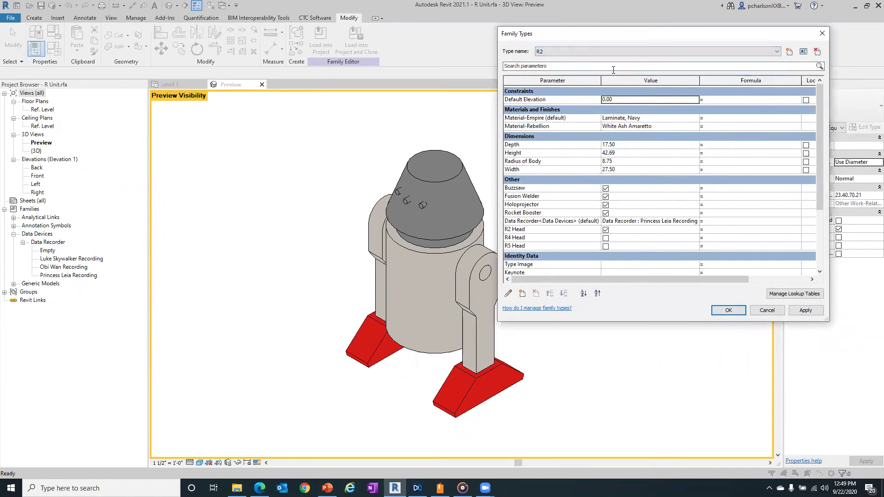
click(614, 52)
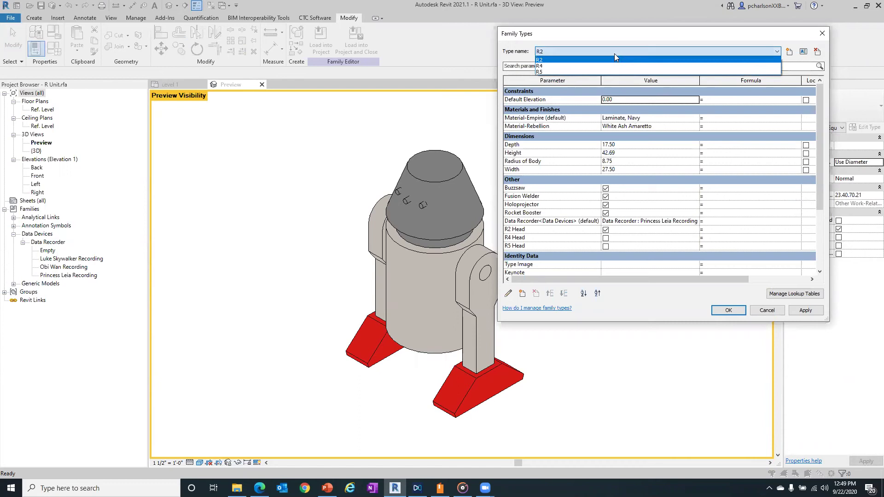
click(604, 65)
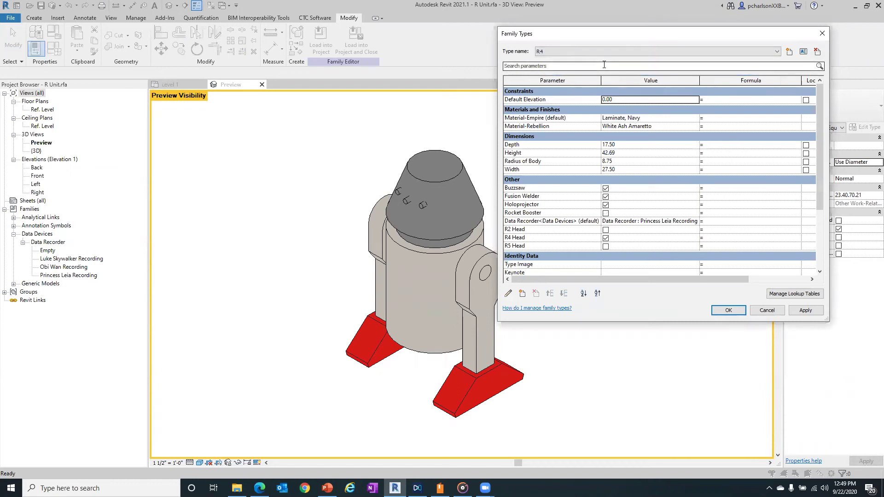
- Review the material assigned to the R4 type's Material-Empire parameter and the material libraries available in the Material Browser
click(696, 118)
click(696, 118)
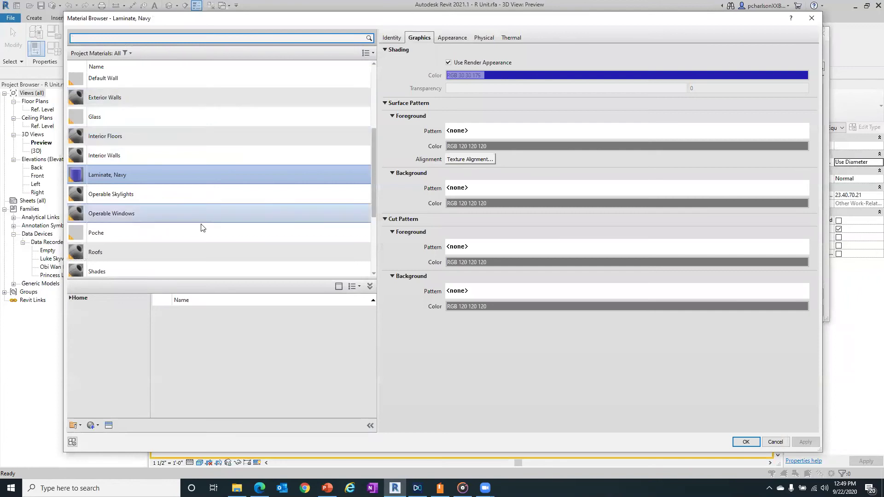
scroll(226, 214, down, 1)
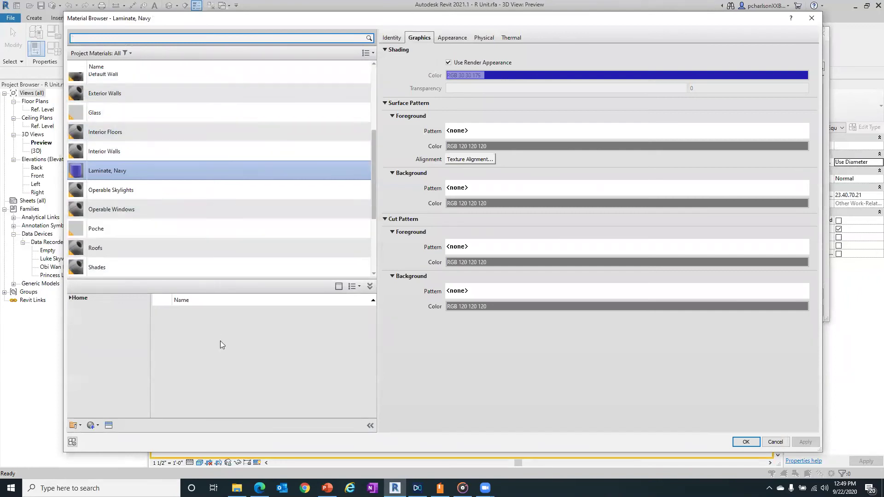
click(77, 298)
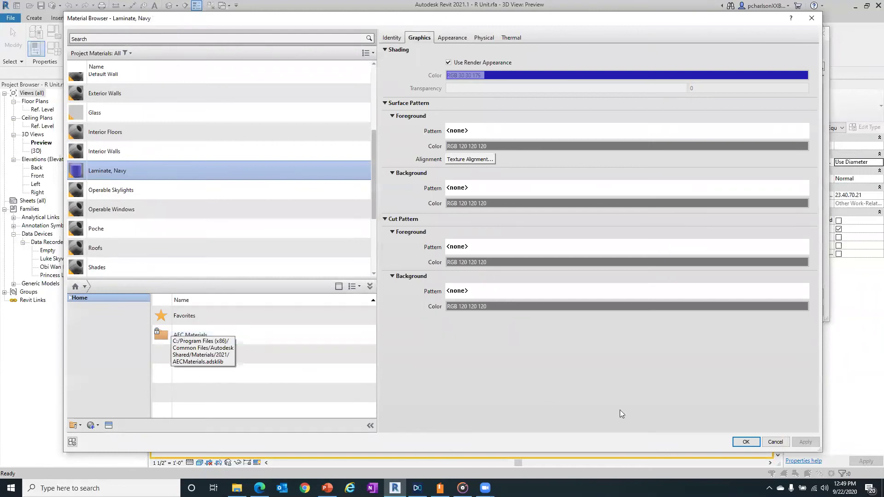
click(747, 442)
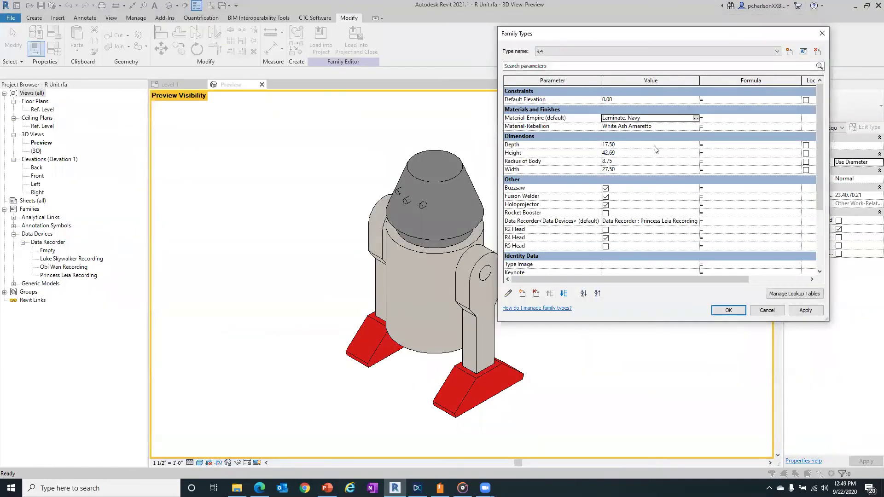
- Try deleting the Ceilings material from the family's project materials through the Material-Empire parameter's browser, and discard the change
click(697, 119)
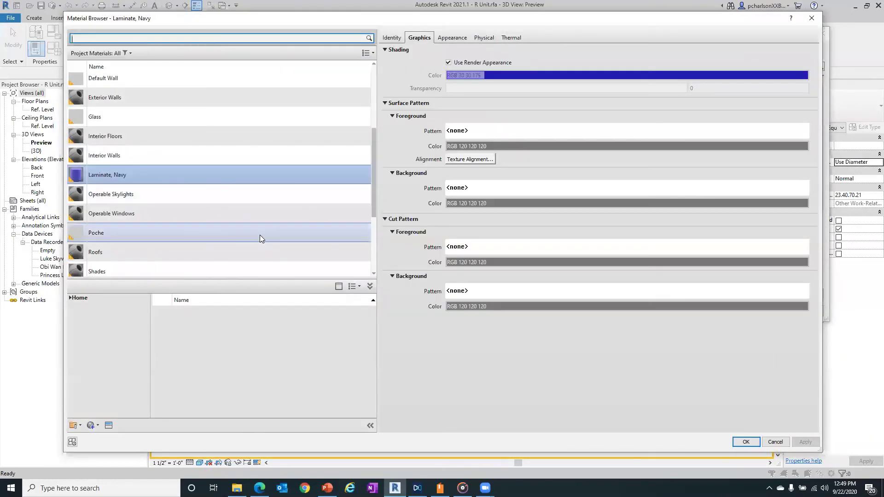
scroll(245, 207, up, 1)
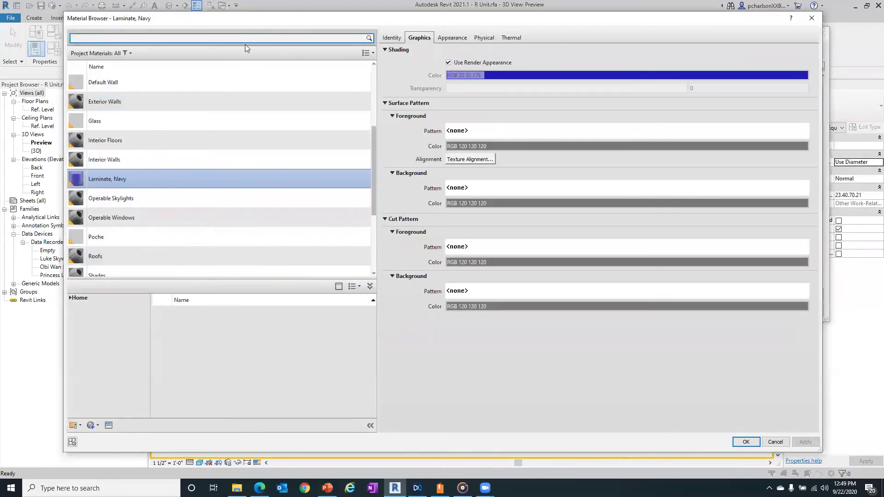
scroll(193, 195, up, 3)
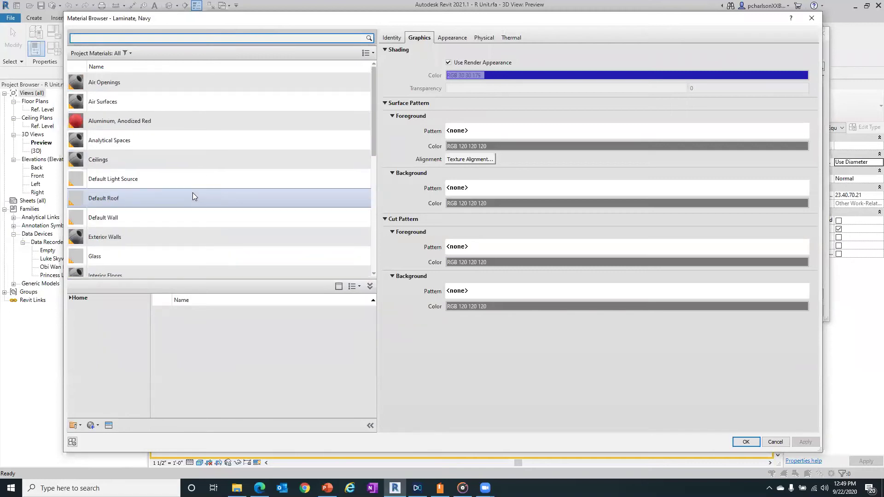
scroll(193, 197, down, 3)
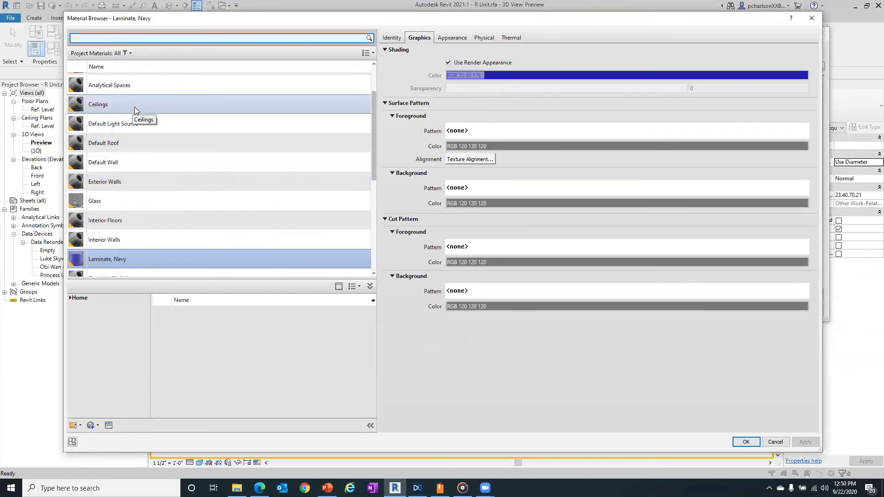
click(110, 105)
right_click(110, 103)
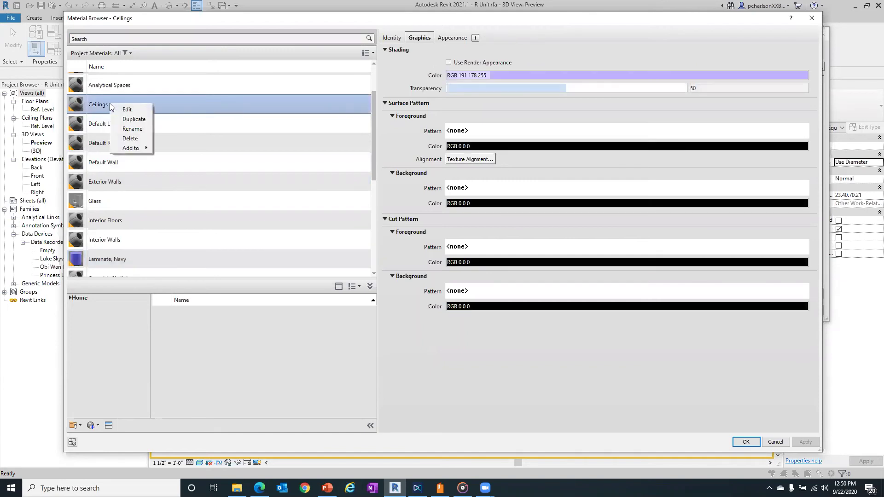
click(127, 139)
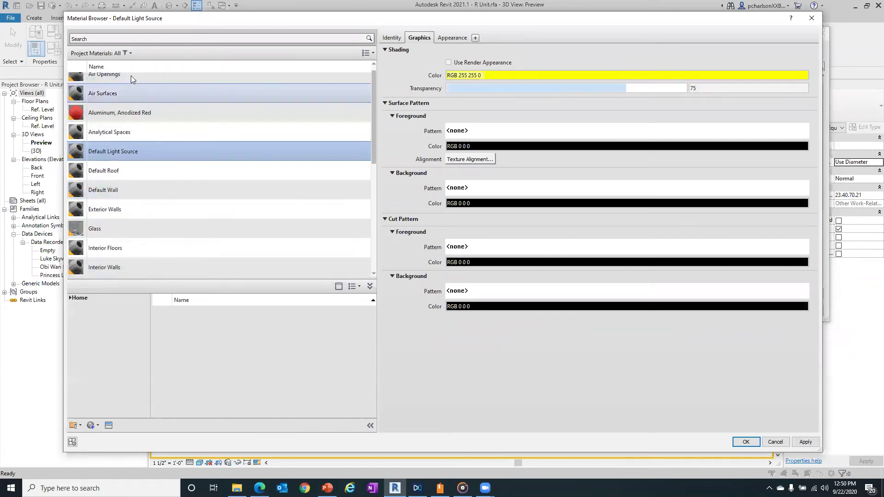
scroll(116, 208, down, 5)
scroll(116, 210, up, 5)
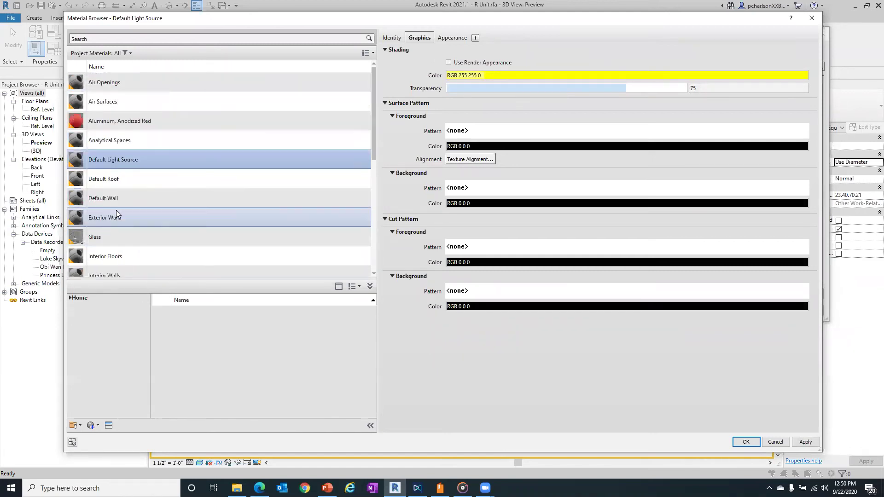
click(770, 443)
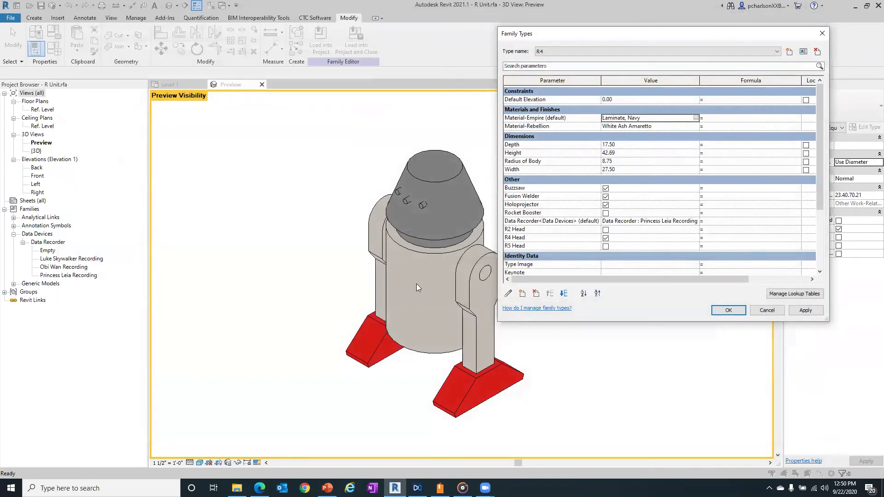
- Accept R4 as the current family type and switch to the Level 1 floor plan of Star Wars Project
click(738, 312)
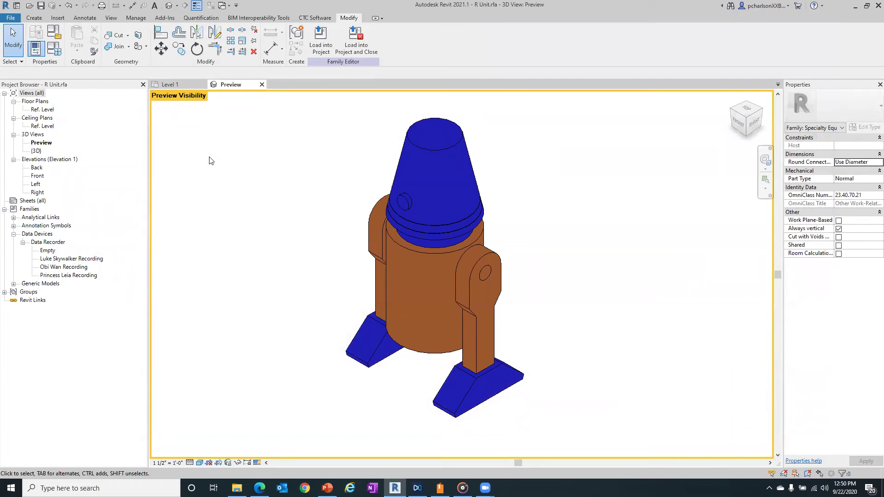
click(171, 86)
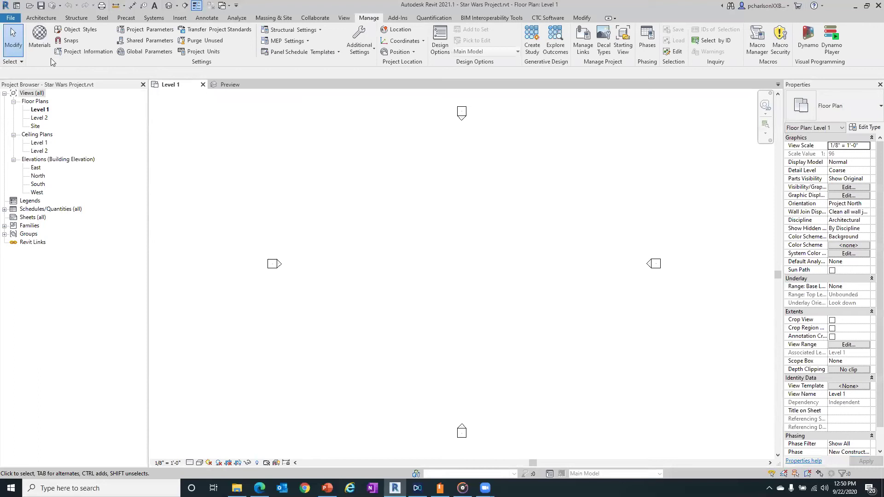
- Examine the full list of project materials in Star Wars Project from beginning to end
click(39, 37)
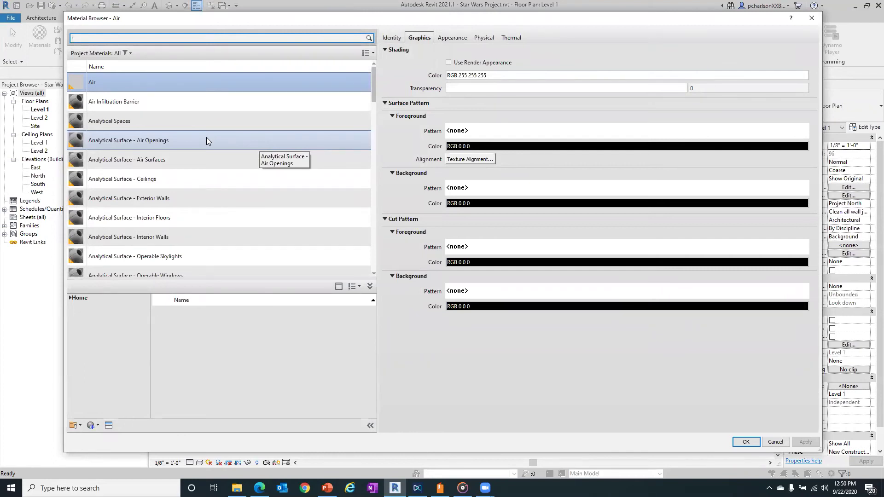
scroll(206, 141, down, 10)
scroll(206, 139, down, 5)
scroll(206, 140, down, 2)
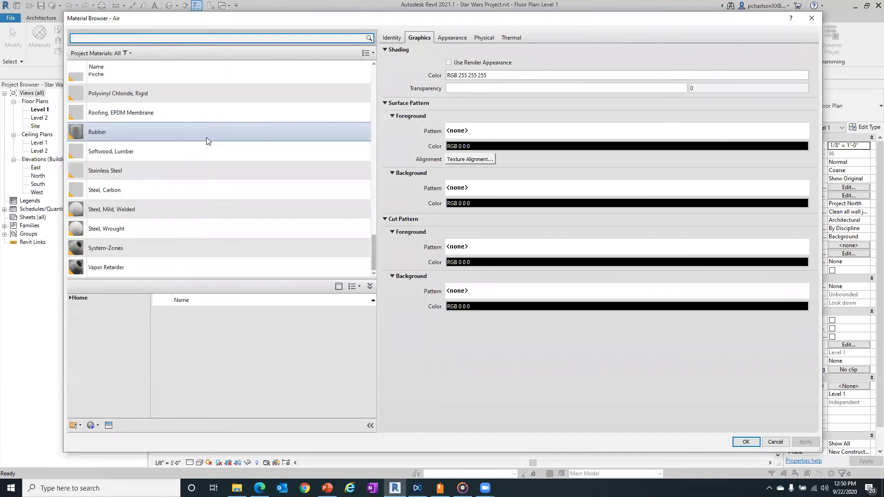
scroll(206, 140, up, 17)
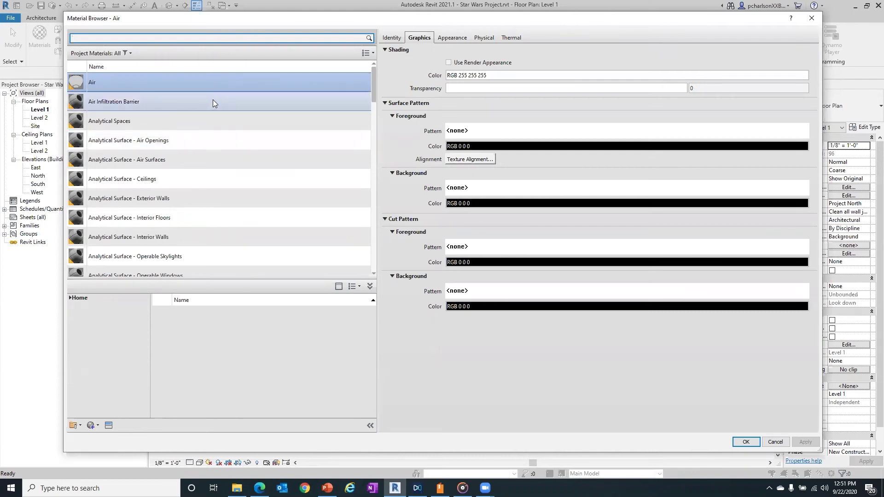
scroll(213, 102, down, 3)
scroll(213, 99, down, 10)
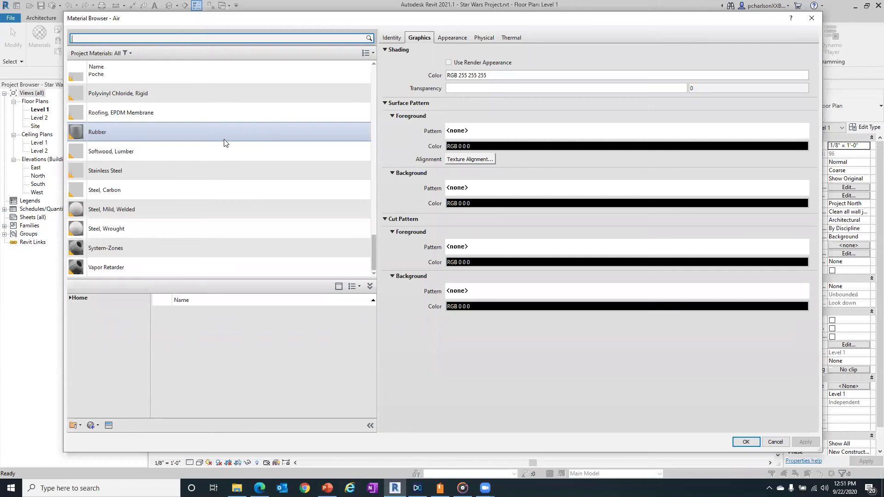
scroll(225, 142, up, 15)
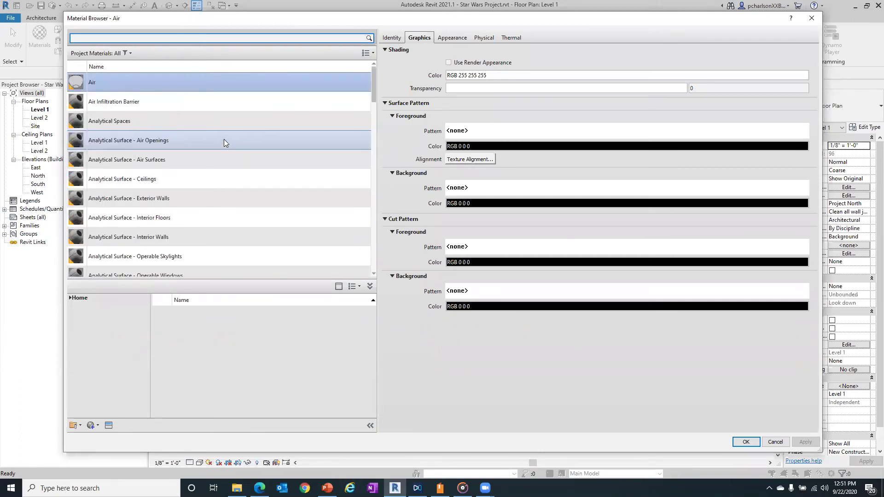
scroll(224, 141, down, 15)
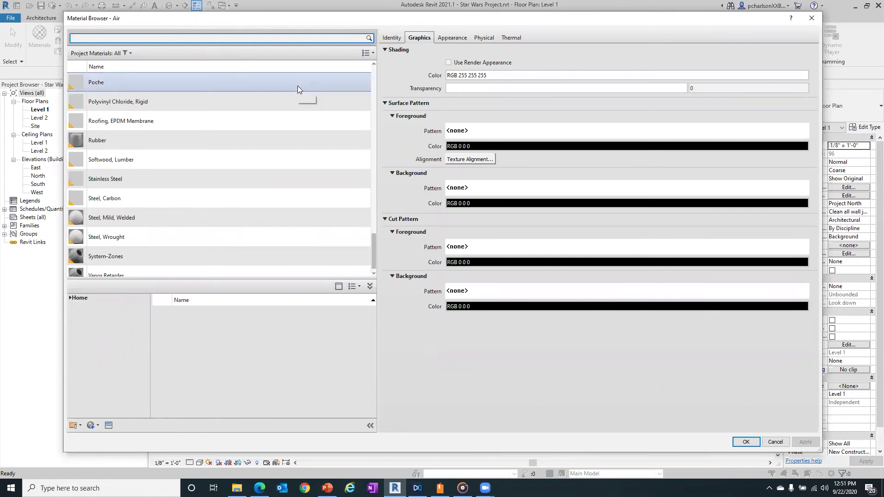
scroll(158, 123, down, 1)
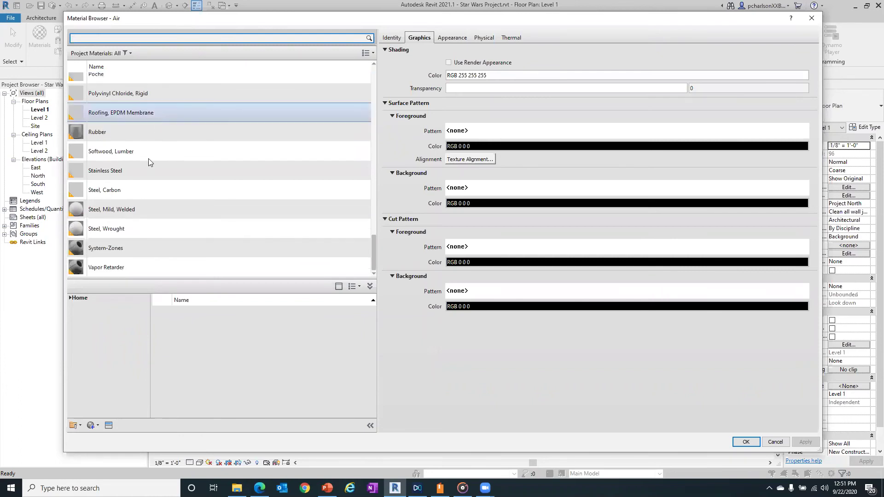
- Review the material libraries and the Air material's identity, graphics, appearance, physical and thermal properties, and close the Material Browser without changes
click(78, 297)
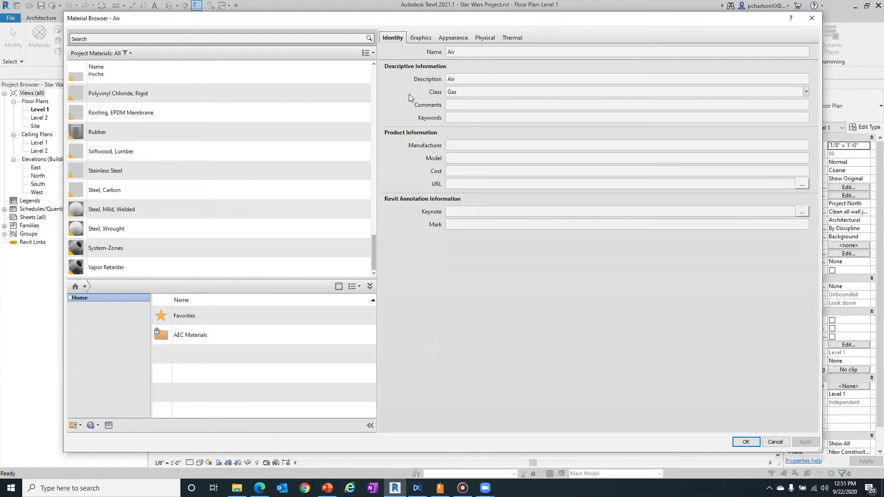
click(422, 39)
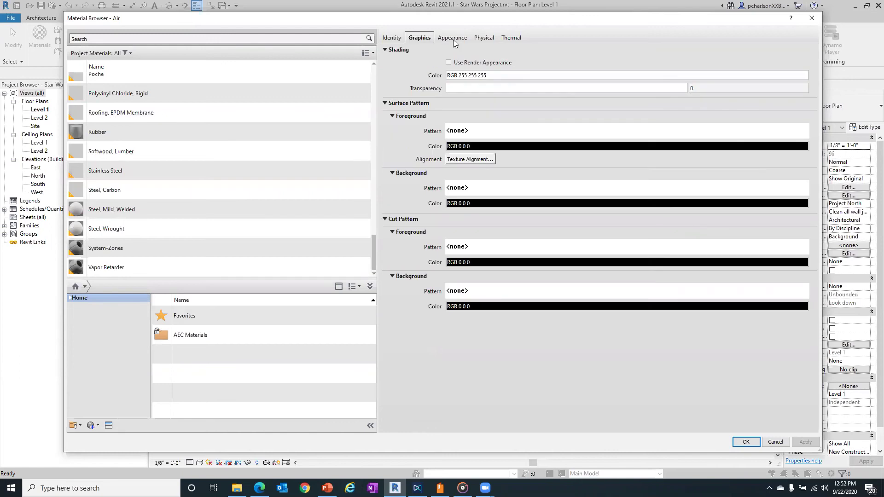
click(454, 41)
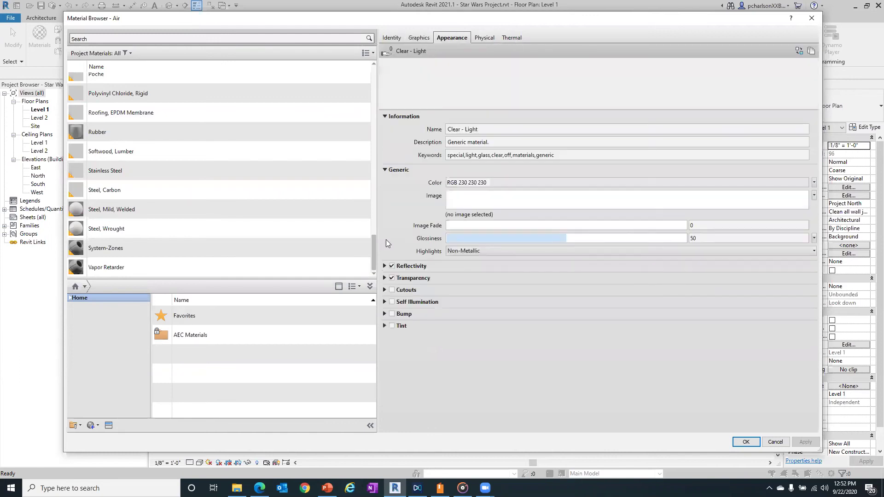
click(485, 39)
click(511, 39)
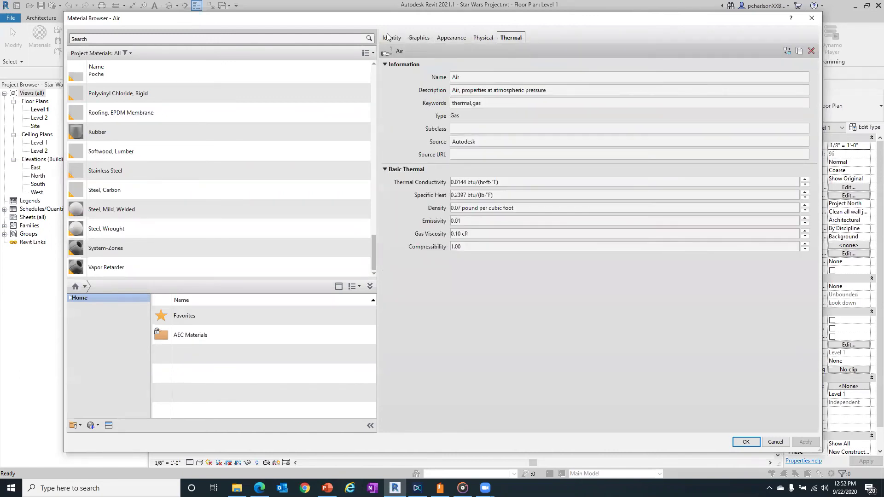
click(386, 34)
click(387, 37)
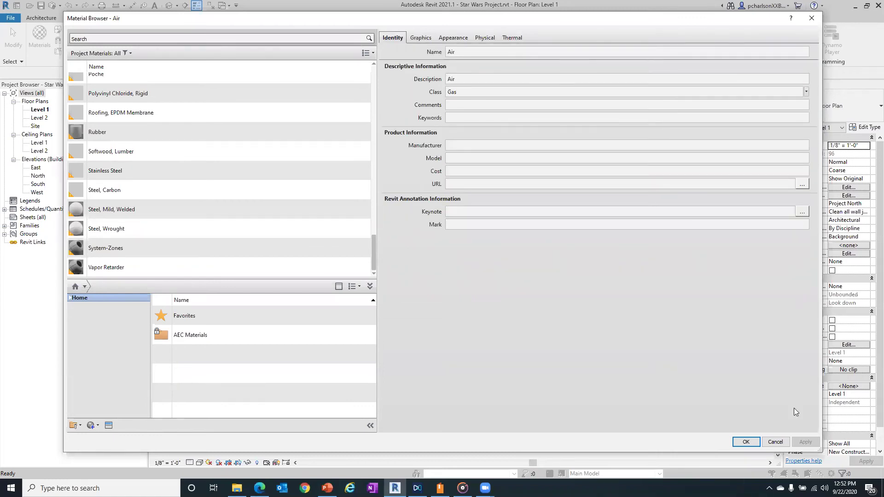
click(775, 442)
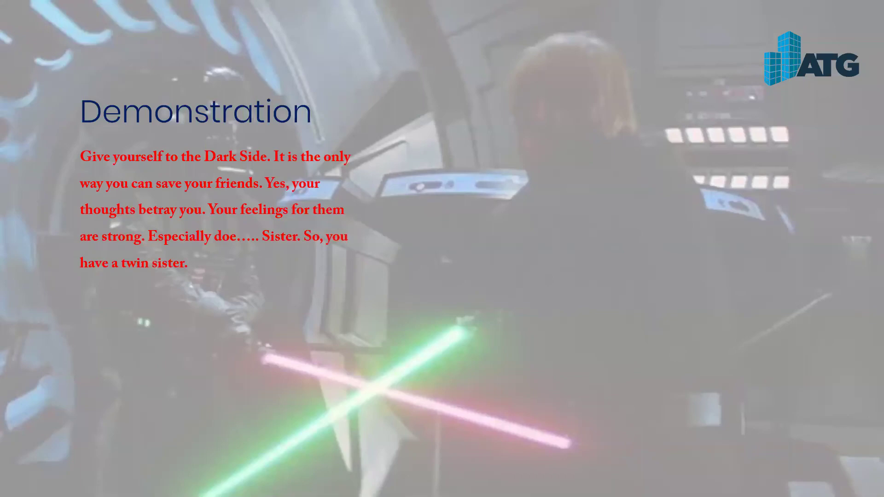
key(Right)
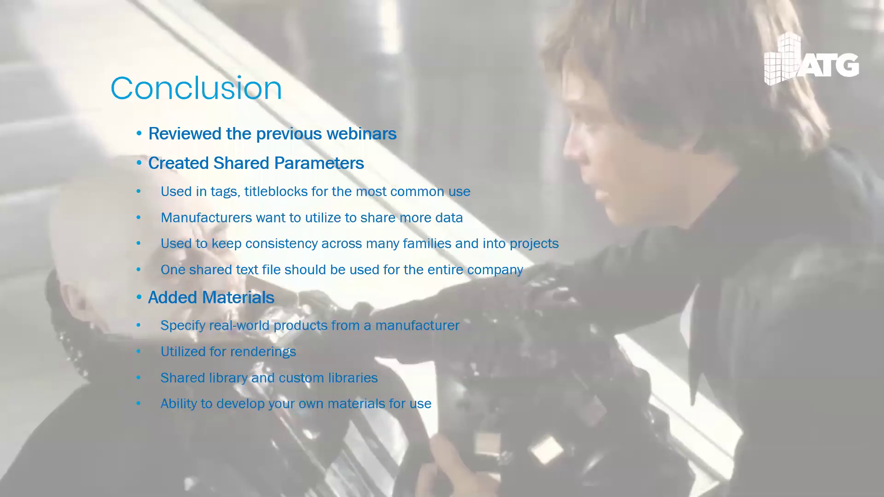
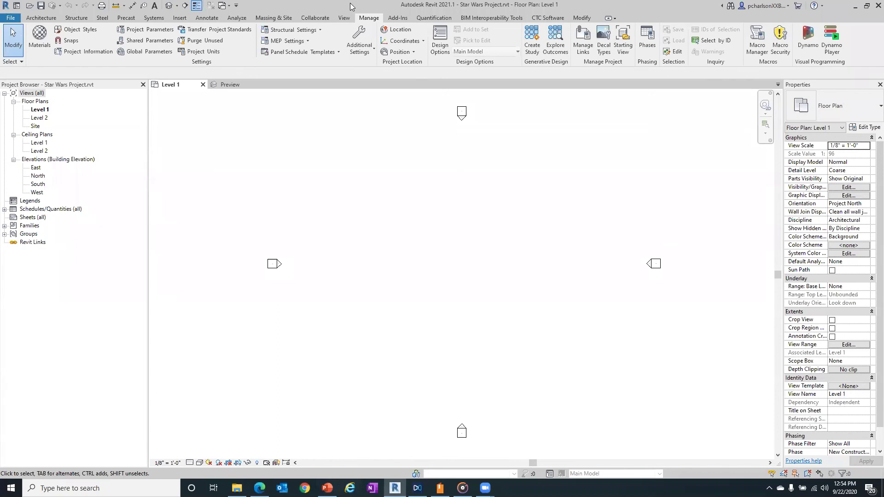
- Check the parameter groups in the current shared parameter file and load Master Shared Parameters.txt as the shared parameter file
click(149, 40)
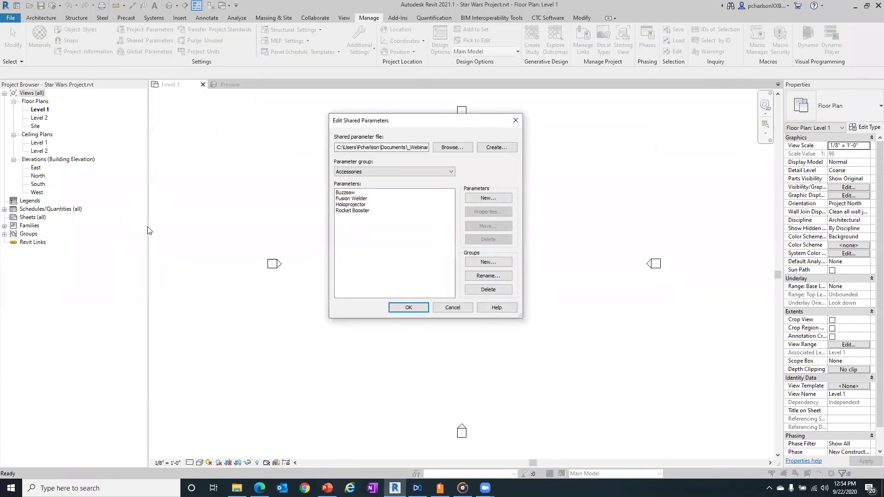
click(388, 170)
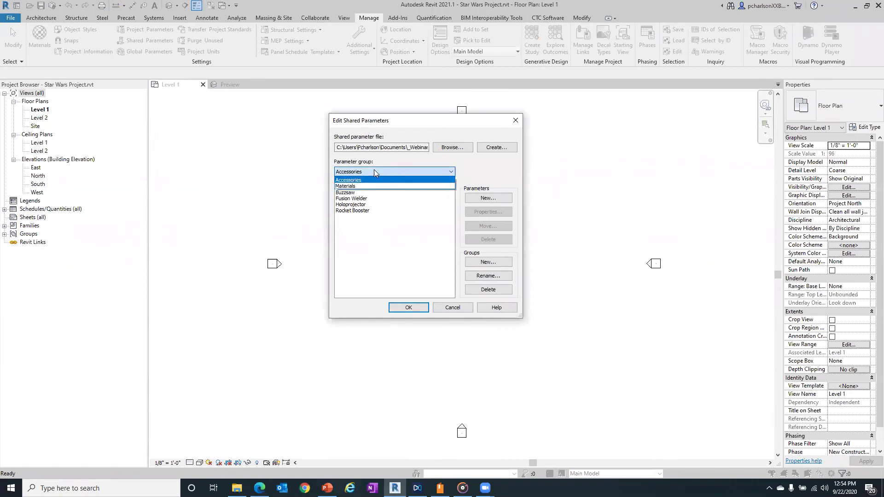
click(361, 246)
click(462, 147)
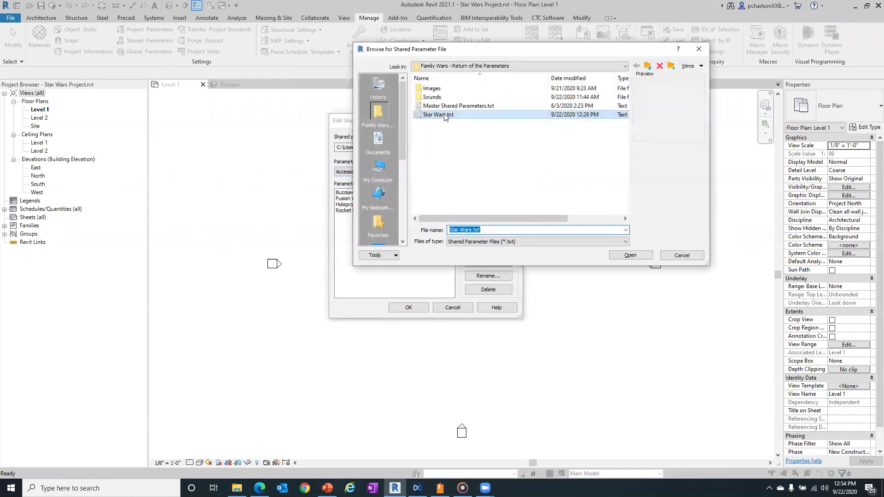
click(450, 106)
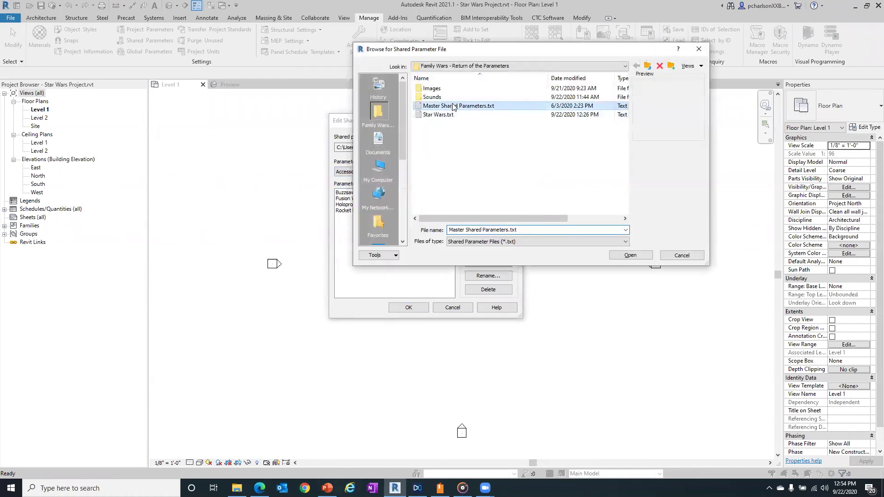
click(631, 255)
- Browse the master file's parameter groups and examine the shared parameters under Dimensions, General and Mechanical - Flow
click(417, 174)
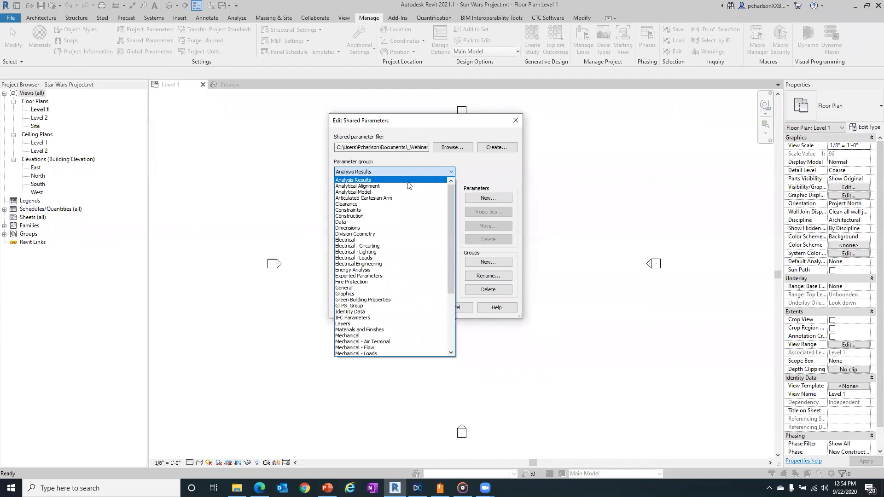
scroll(374, 197, down, 5)
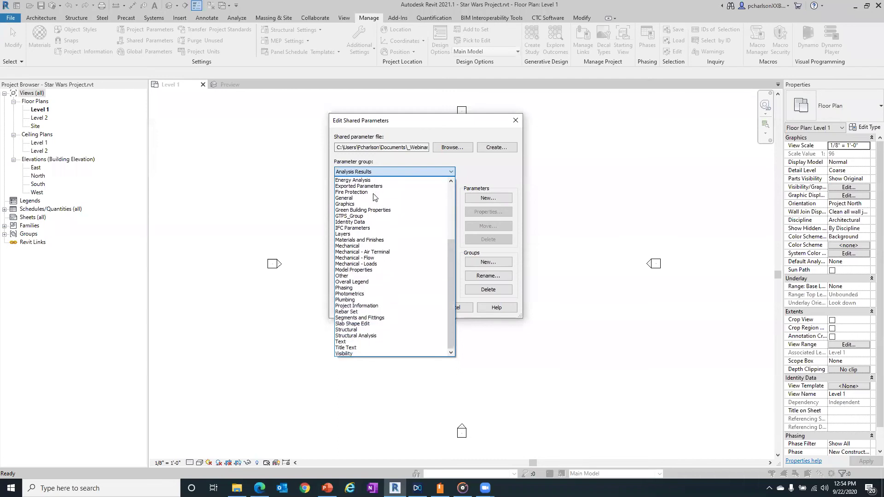
scroll(374, 198, up, 5)
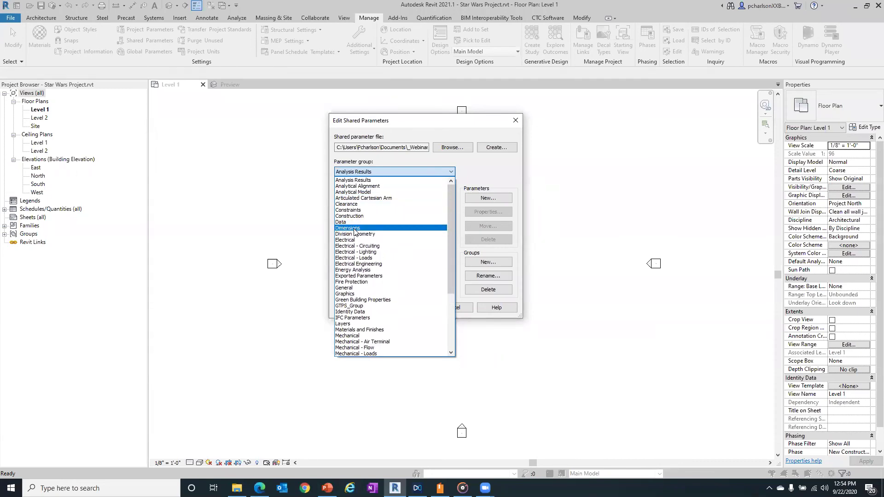
click(354, 228)
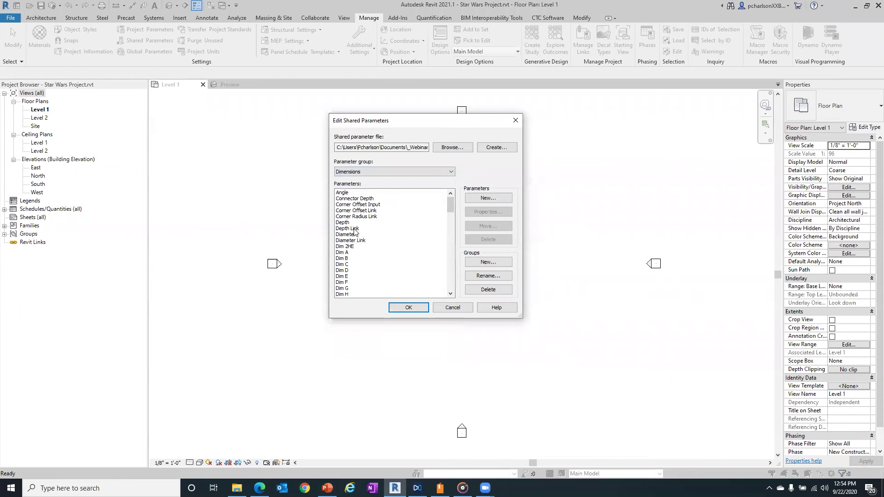
click(370, 173)
click(348, 240)
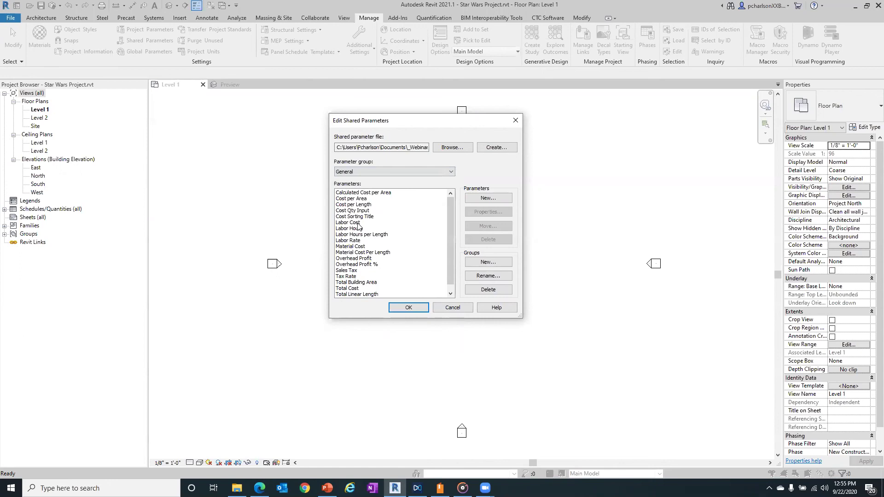
scroll(364, 221, down, 1)
scroll(363, 221, up, 1)
click(374, 174)
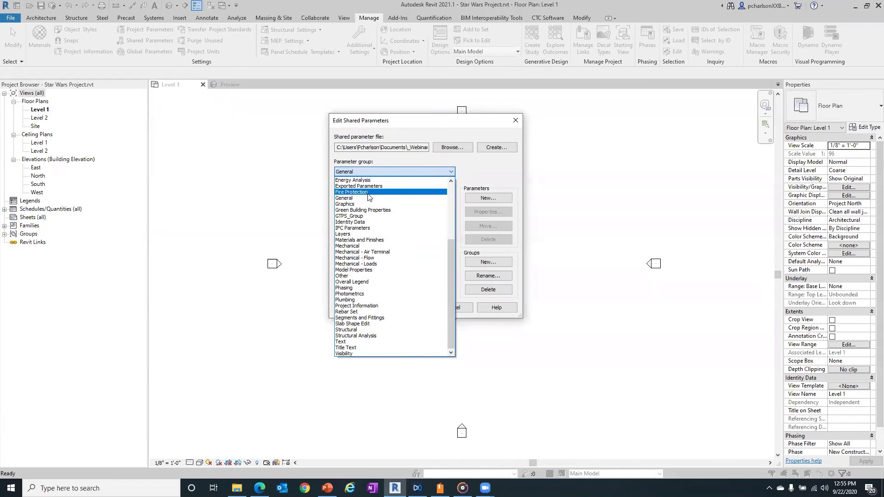
click(359, 258)
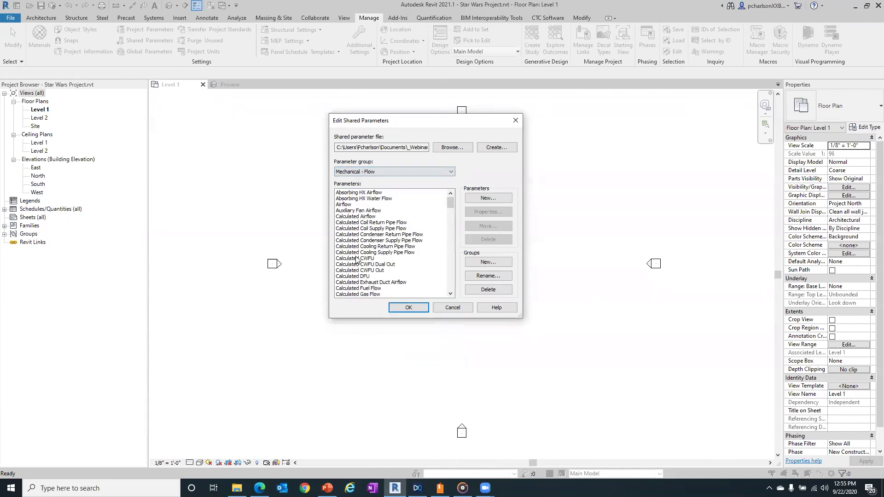
click(381, 171)
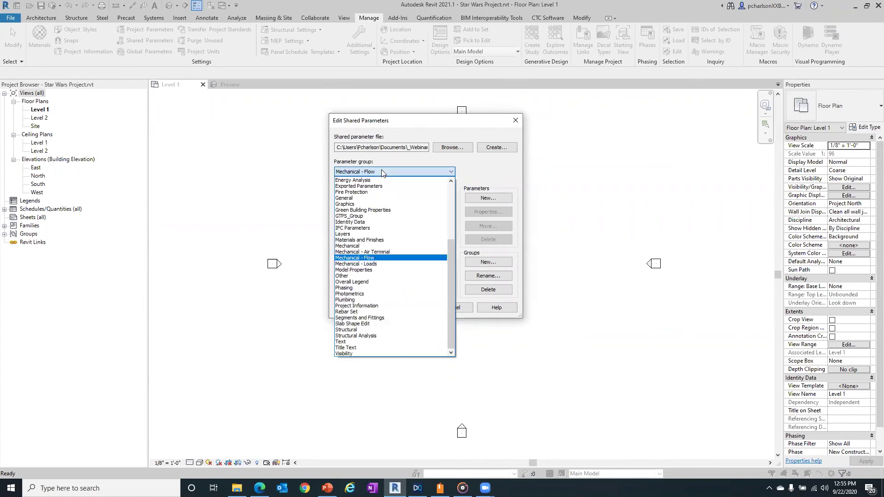
- Switch to Star Wars.txt in Notepad and examine the Rocket Booster parameter's GUID and data type, plus all the parameter rows
click(301, 406)
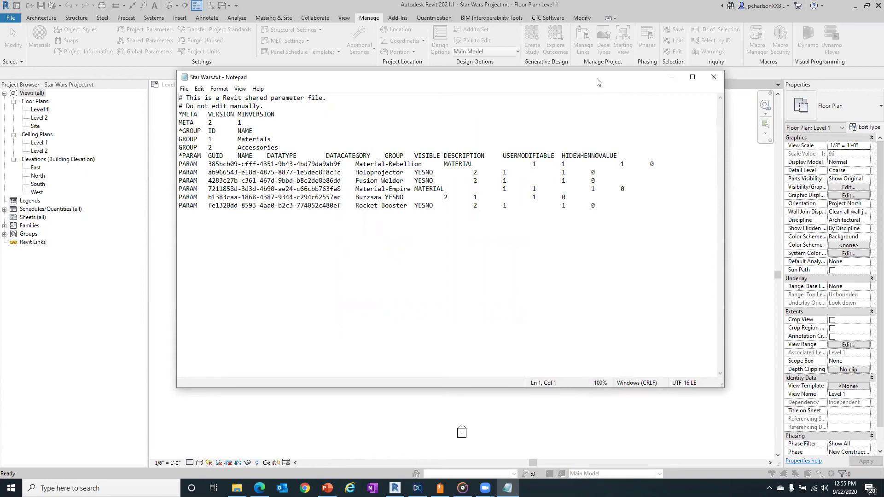
drag(593, 79, 516, 56)
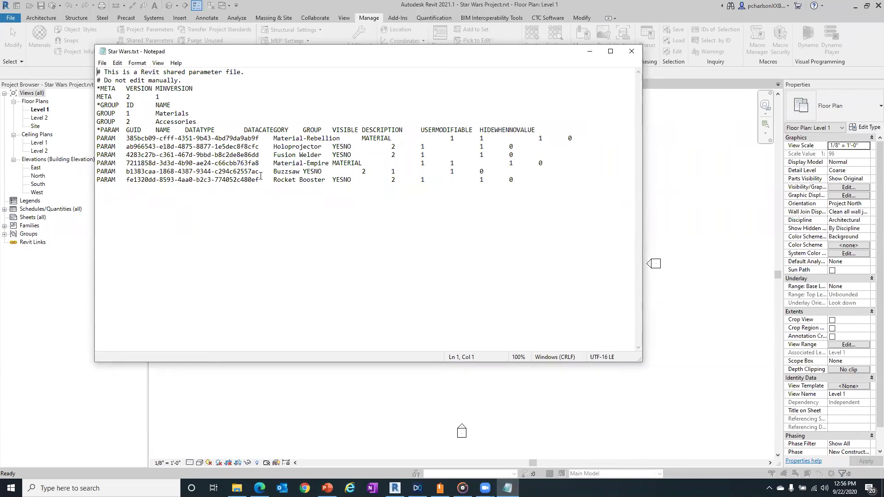
drag(260, 179, 127, 180)
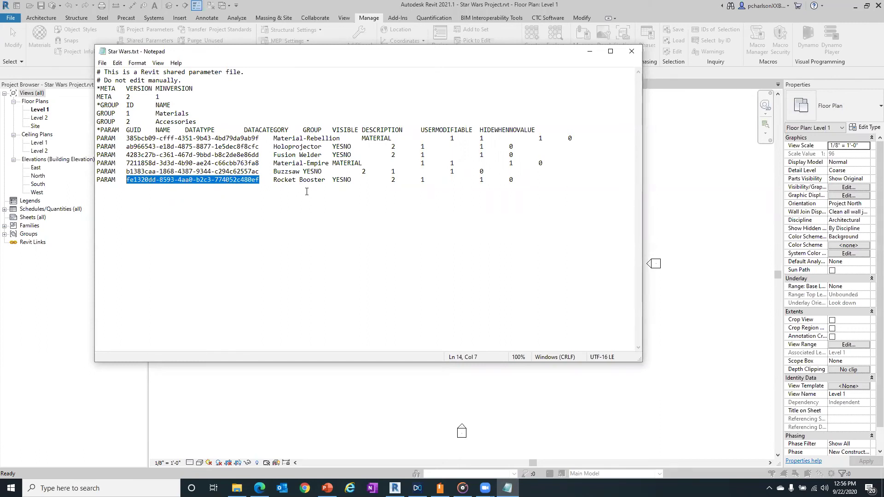
drag(277, 179, 348, 179)
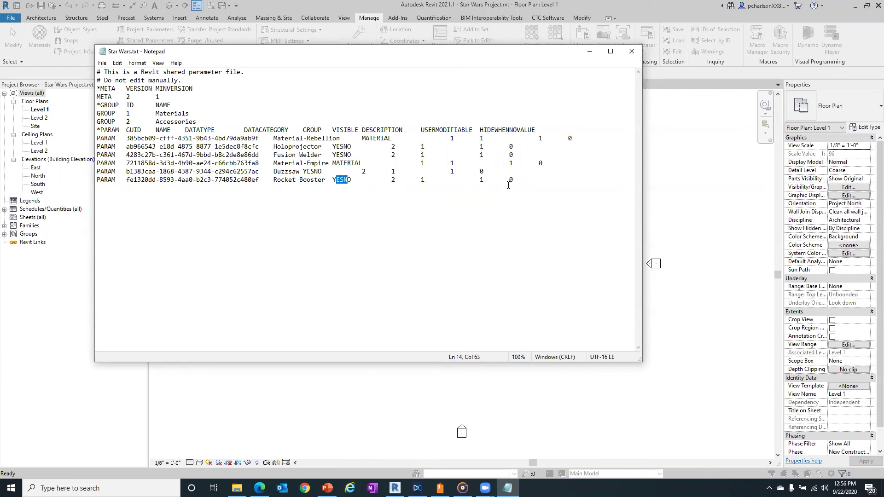
drag(260, 179, 129, 181)
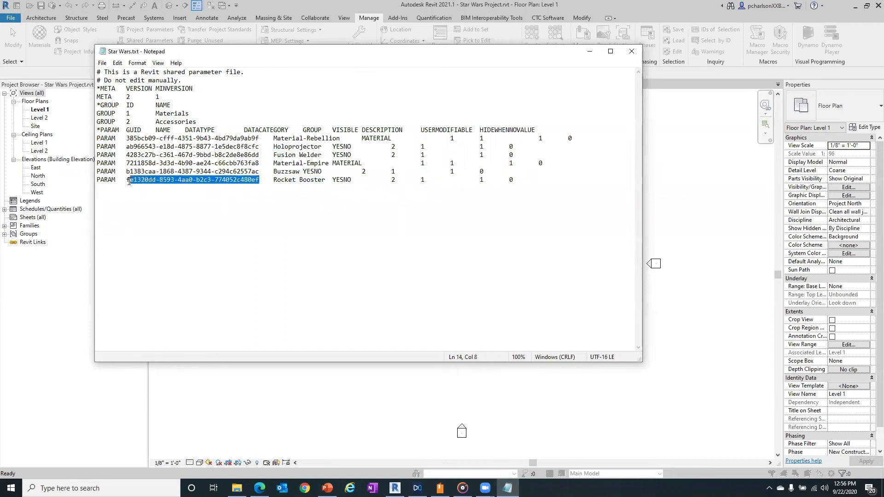
click(171, 154)
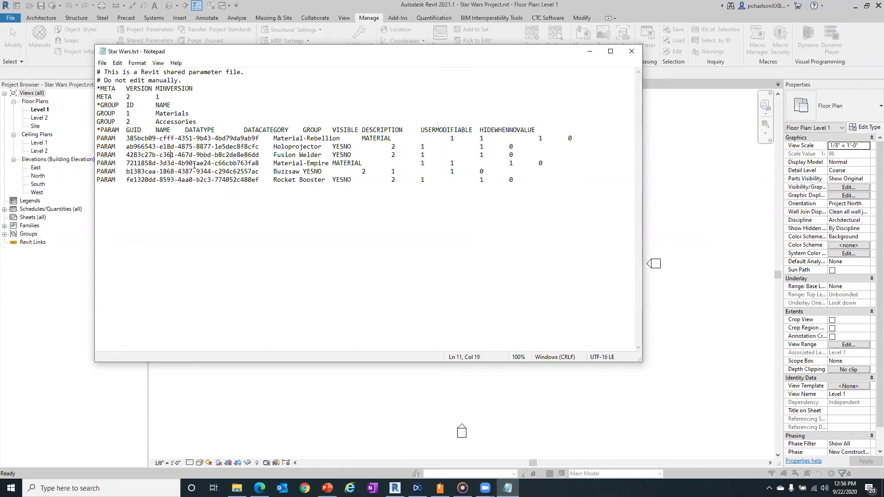
drag(260, 178, 125, 183)
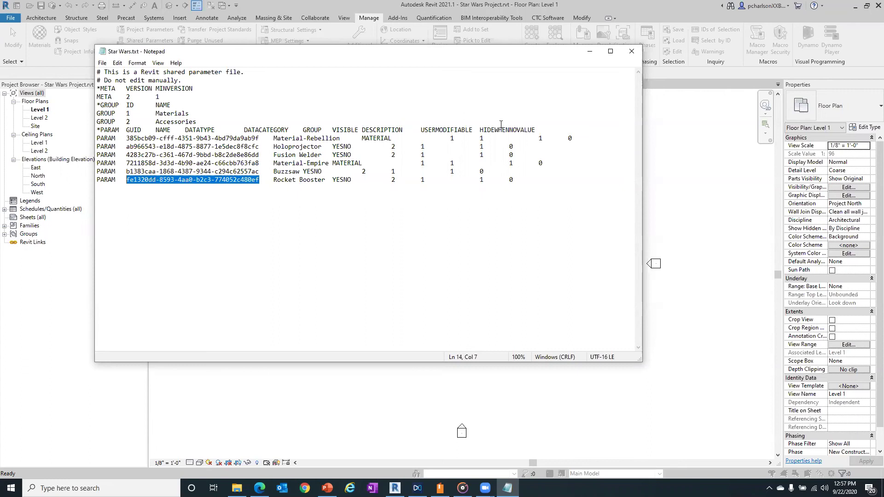
drag(514, 181, 98, 138)
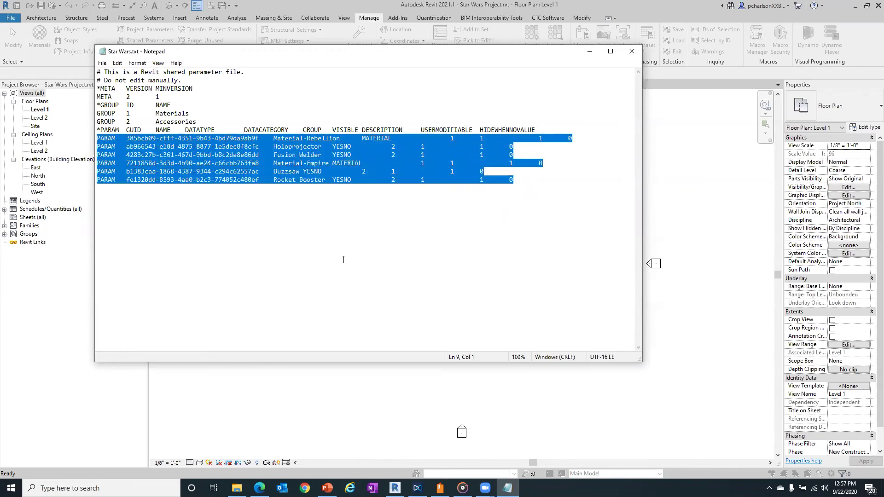
click(404, 175)
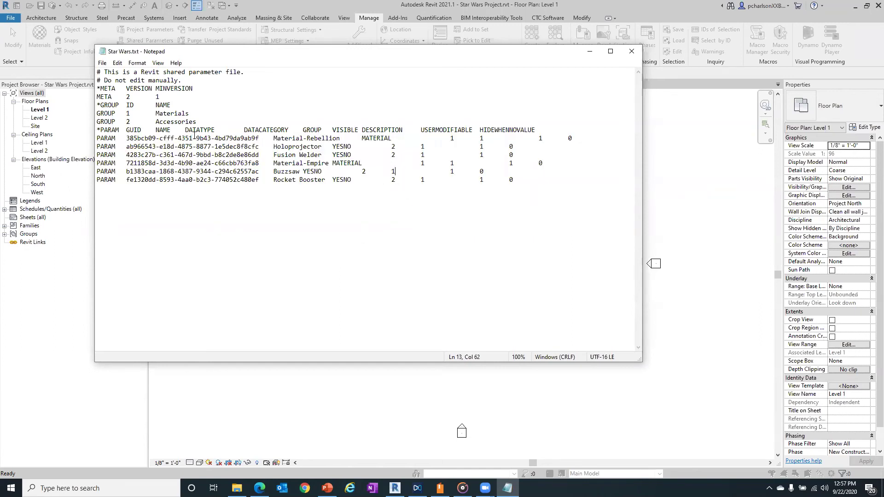
- Compare the Accessories group's ID with the group numbers in the parameter rows of Star Wars.txt, and close the file
drag(199, 121, 171, 123)
drag(97, 117, 92, 122)
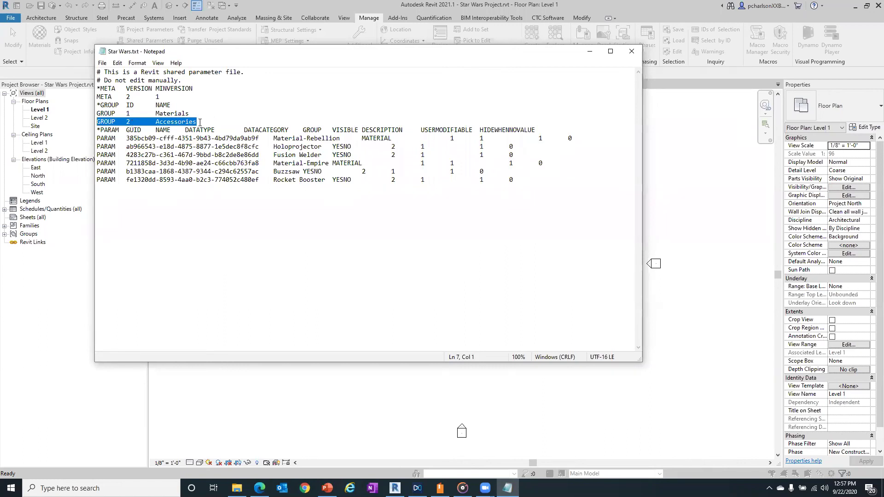
drag(199, 122, 90, 120)
drag(135, 122, 123, 122)
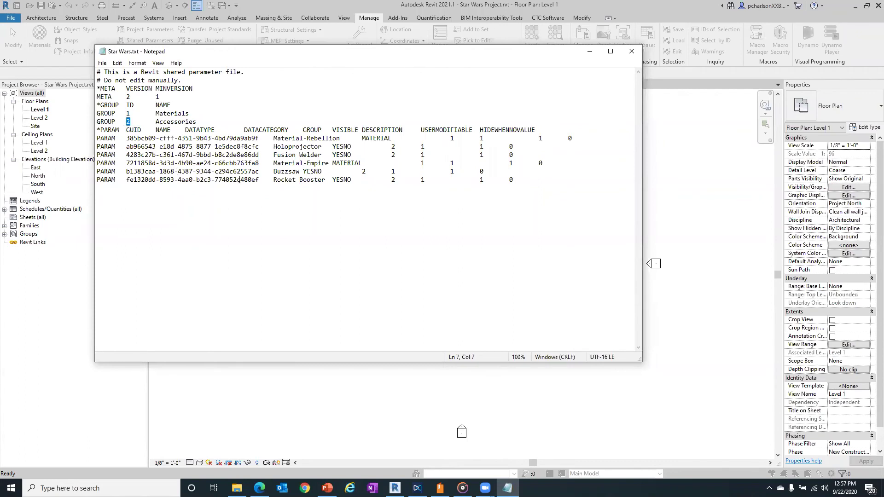
drag(396, 180, 333, 182)
double_click(393, 180)
double_click(364, 172)
click(424, 163)
click(395, 148)
click(452, 138)
drag(396, 179, 358, 175)
click(396, 147)
click(631, 51)
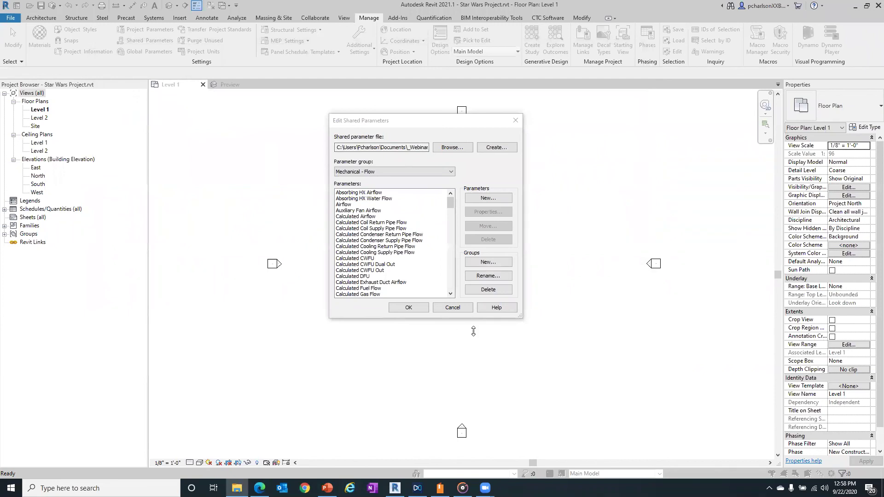
- Recheck the master file's parameter groups and the Analysis Results parameters, cancel the shared parameter editor, and switch to PowerPoint
click(463, 308)
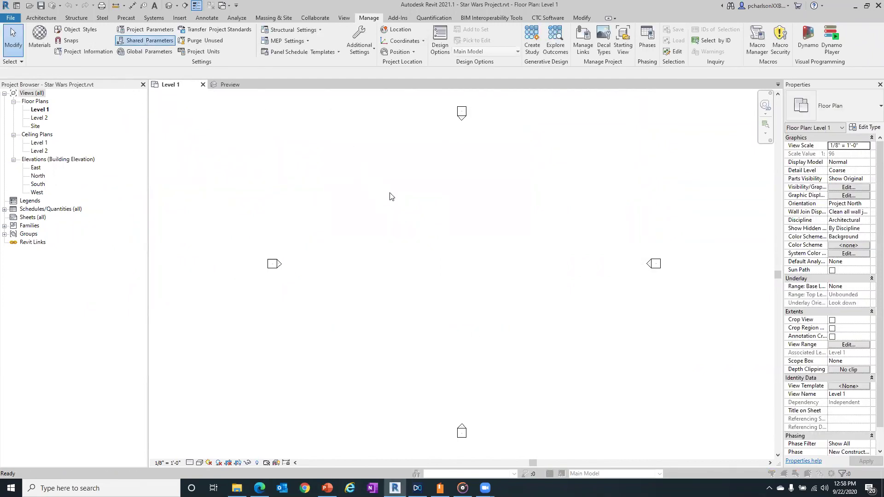
click(403, 170)
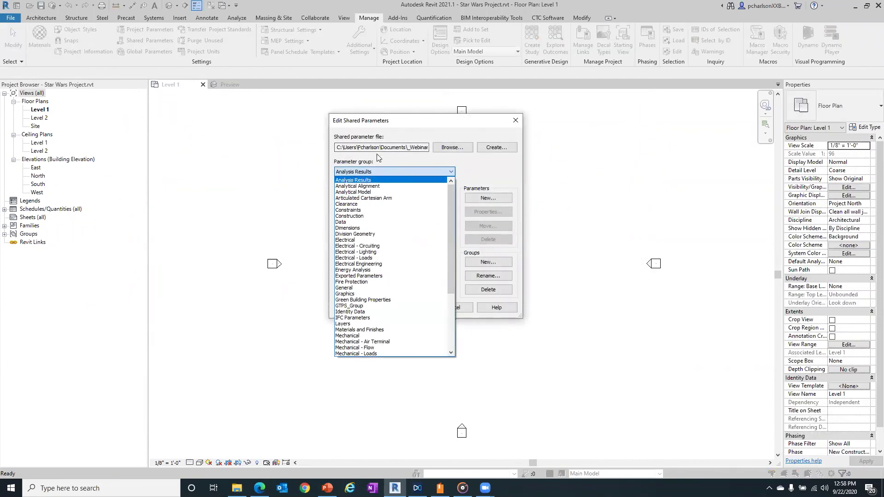
click(476, 205)
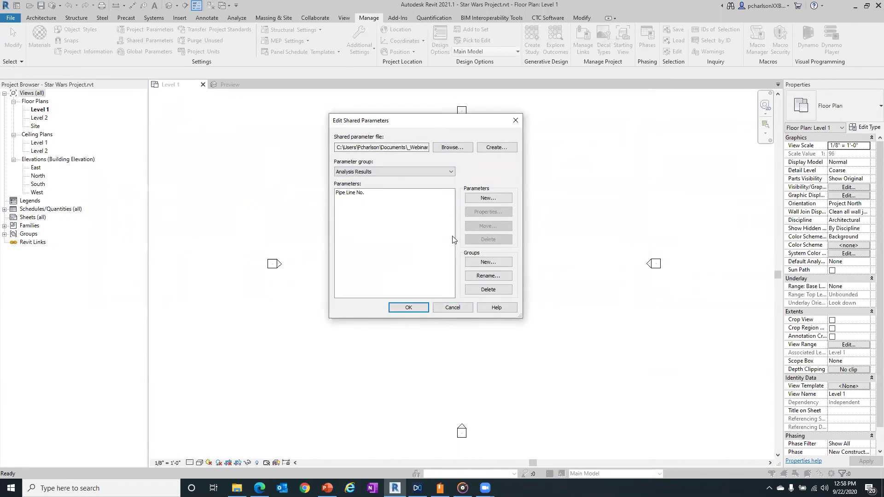
click(451, 307)
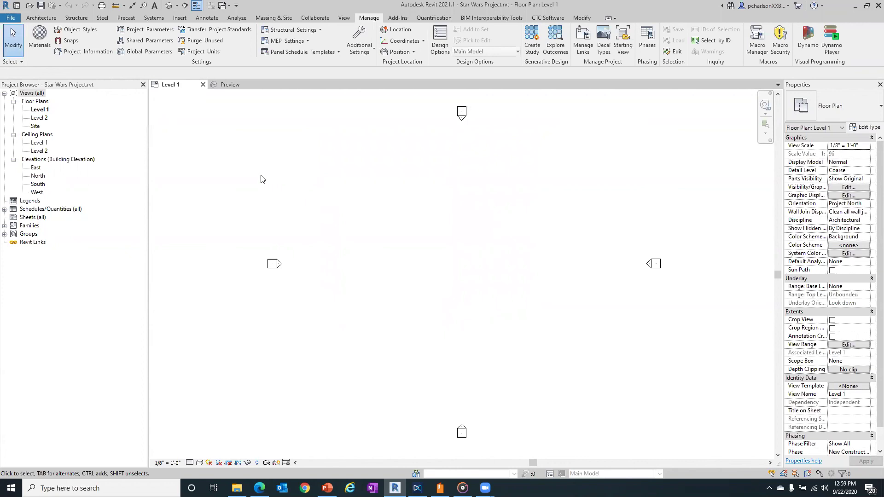
click(327, 489)
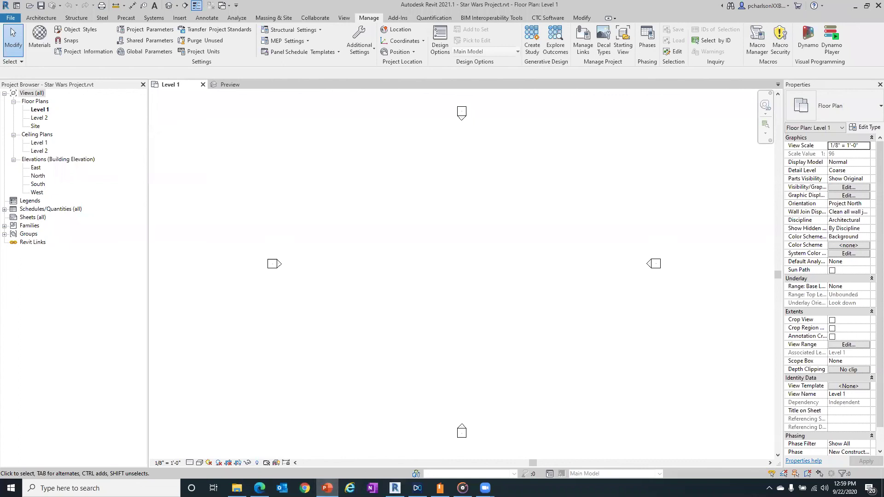